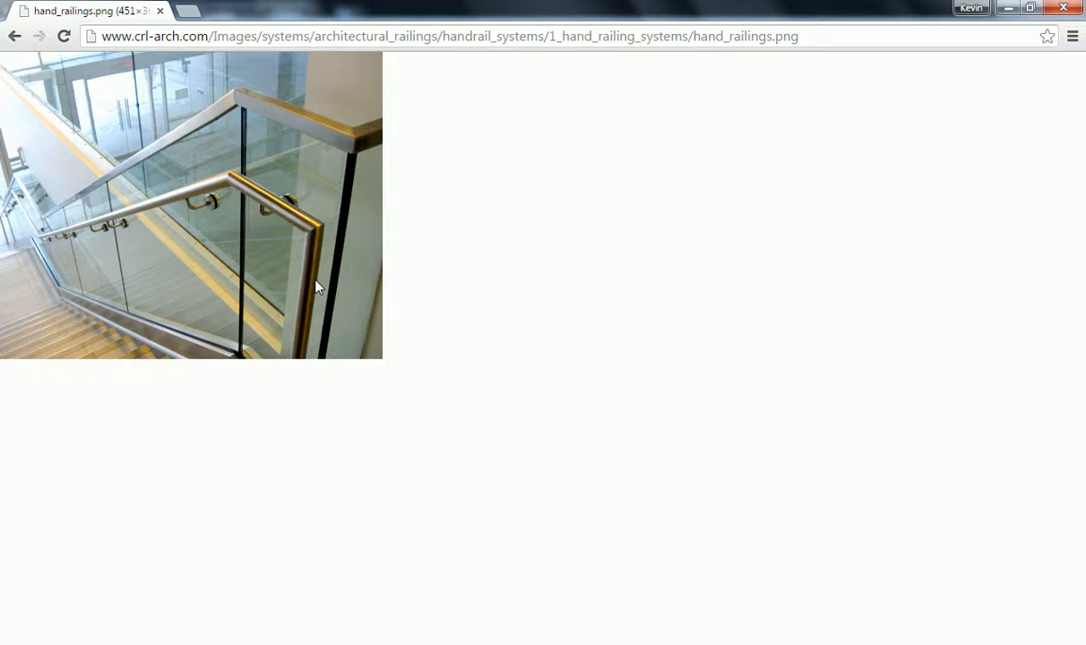
Step: Switch from the handrail reference photo to the staircase model in Rhinoceros
key("alt+Tab")
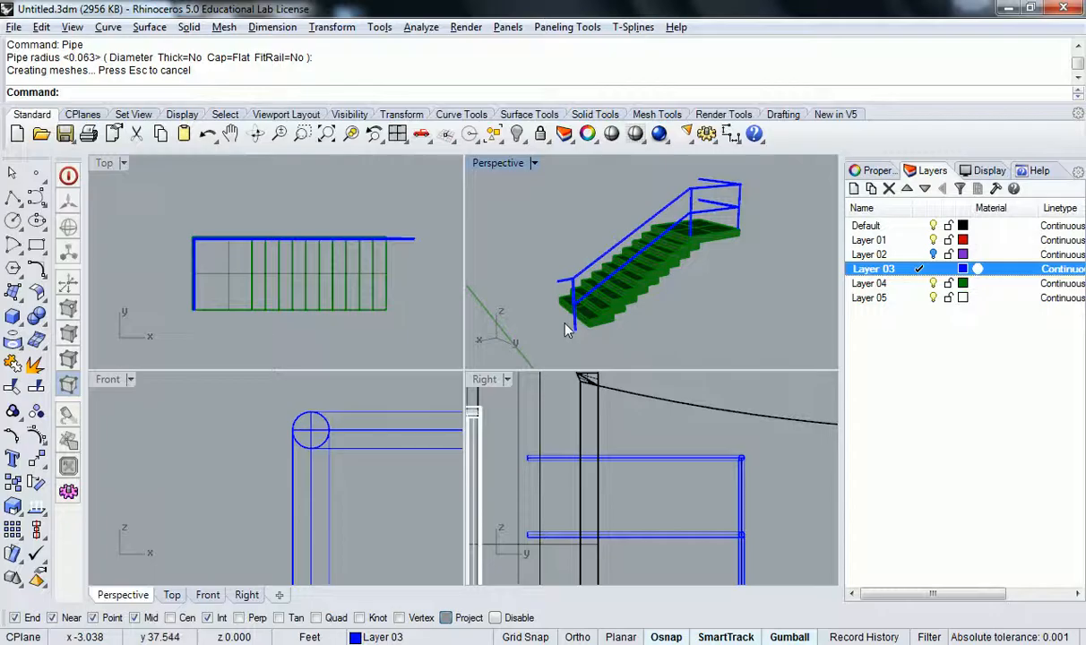
right_click_drag(664, 280, 701, 305)
scroll(701, 312, "up", 5)
left_click(599, 323)
key("Delete")
right_click_drag(615, 310, 523, 269)
left_click(605, 282)
key("Delete")
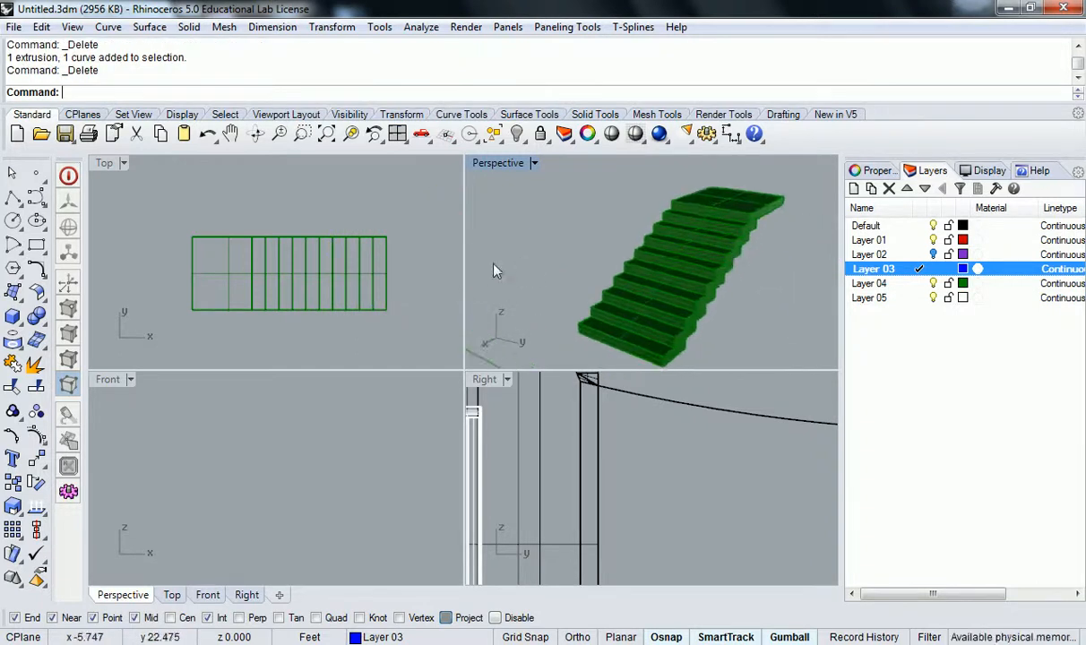
scroll(388, 230, "down", 3)
mouse_move(388, 230)
right_mouse_down()
mouse_move(351, 276)
mouse_move(436, 261)
mouse_move(384, 251)
mouse_move(386, 239)
right_mouse_up()
scroll(313, 285, "up", 4)
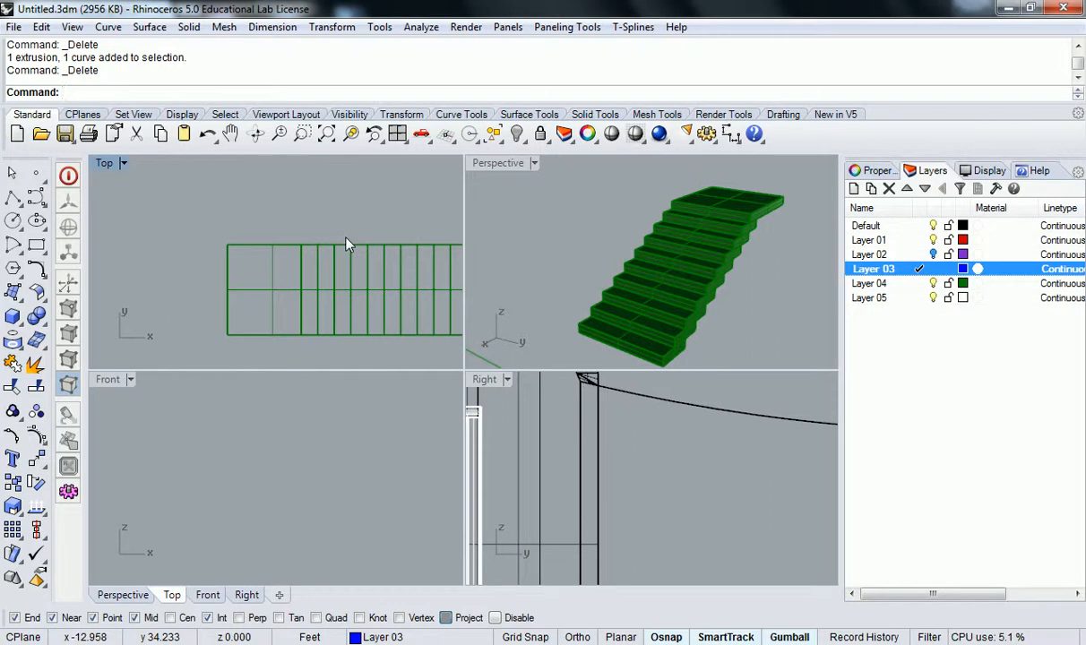
key("ctrl+z")
key("ctrl+z")
key("Escape")
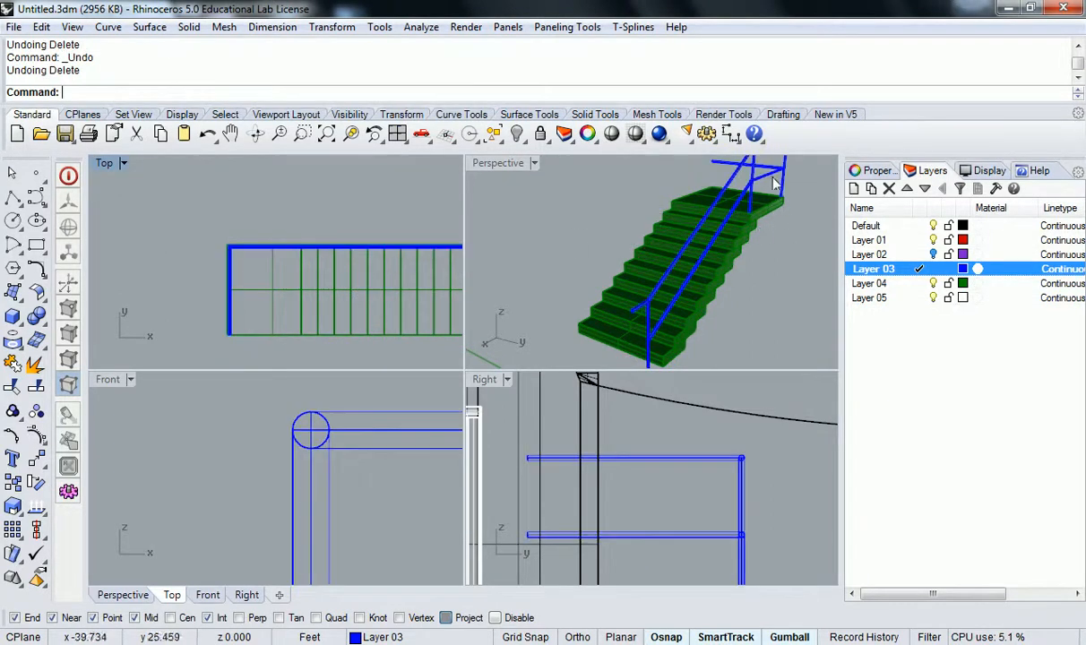
Step: Delete the lower sloped handrail pipe and the piped posts at the stair landing
left_click(775, 182)
key("Delete")
left_click(804, 218)
key("Return")
key("Delete")
left_click(712, 182)
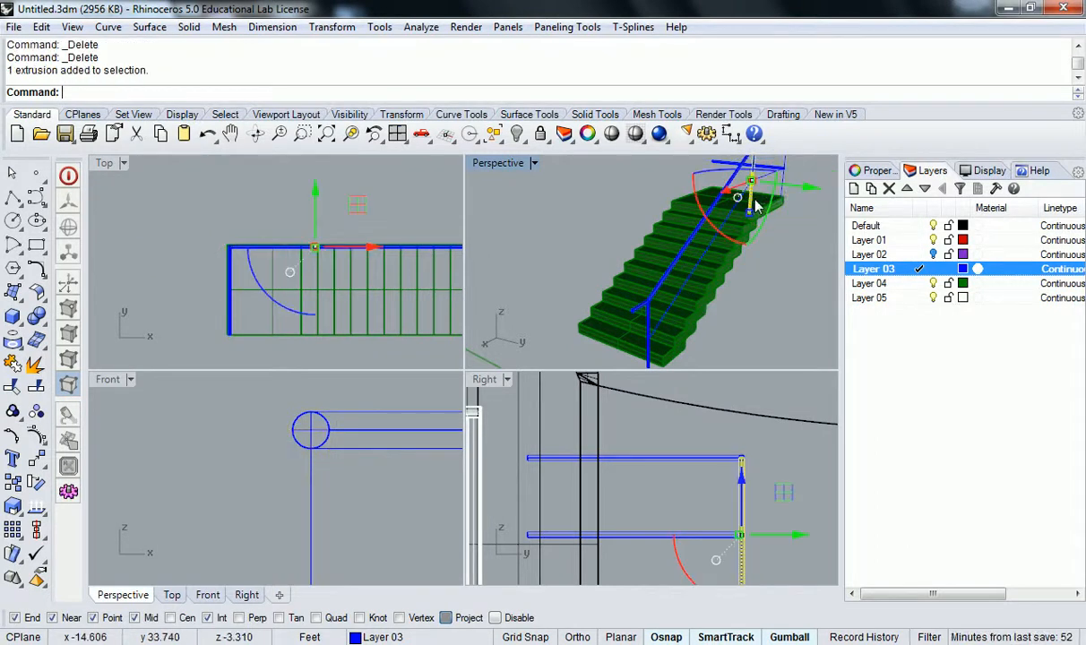
key("Delete")
Step: Delete the upper handrail's pipe polysurface and the pipe of the post at the foot of the stairs, keeping their curves
left_click(728, 197)
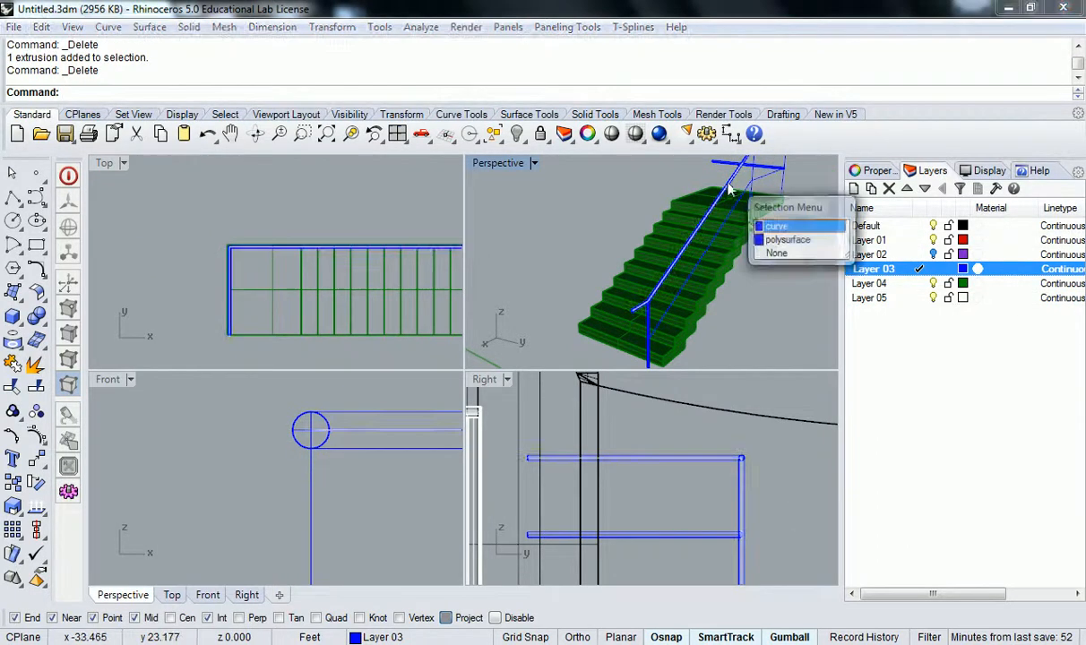
left_click(789, 235)
key("Delete")
left_click(651, 348)
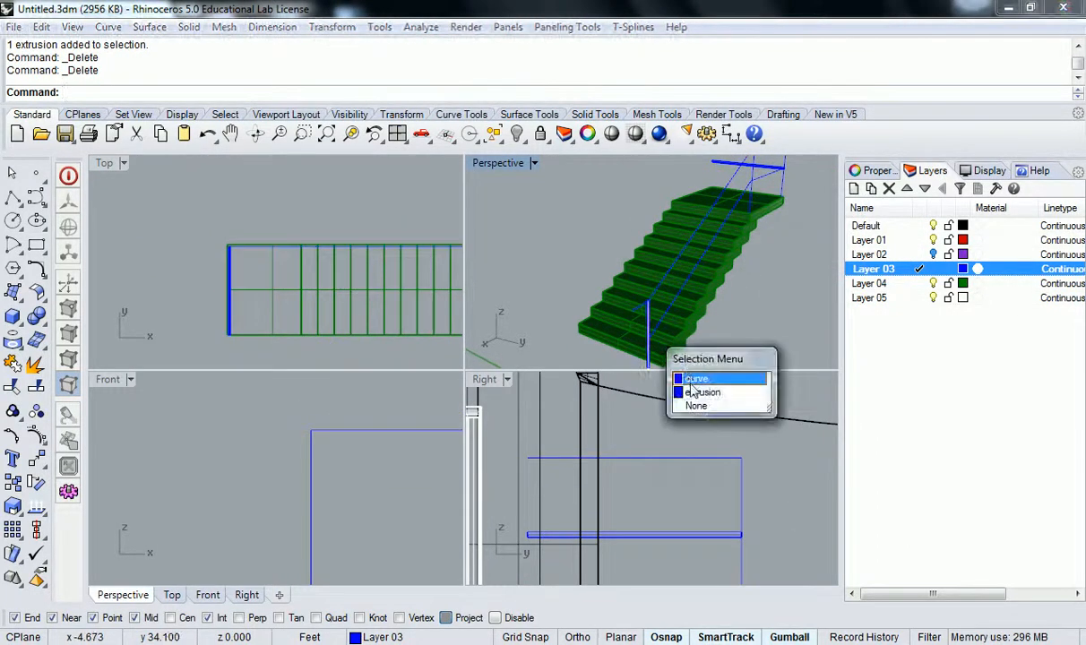
left_click(704, 391)
key("Delete")
Step: Delete the lower handrail curve and the curves of the landing posts
left_click(678, 306)
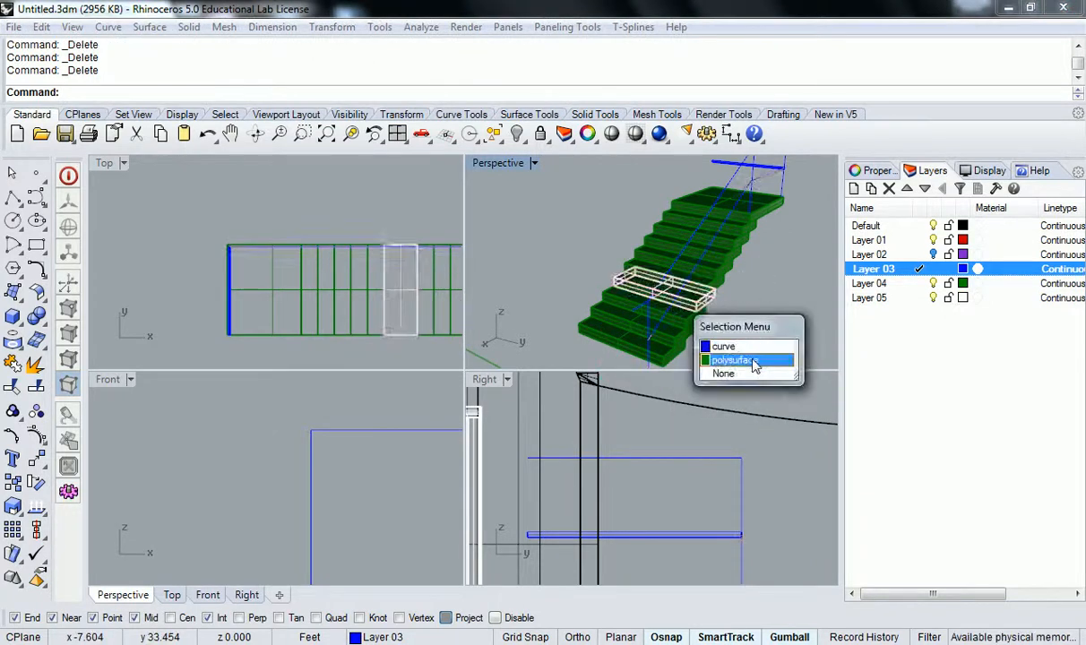
left_click(745, 347)
key("Delete")
left_click(766, 188)
key("Delete")
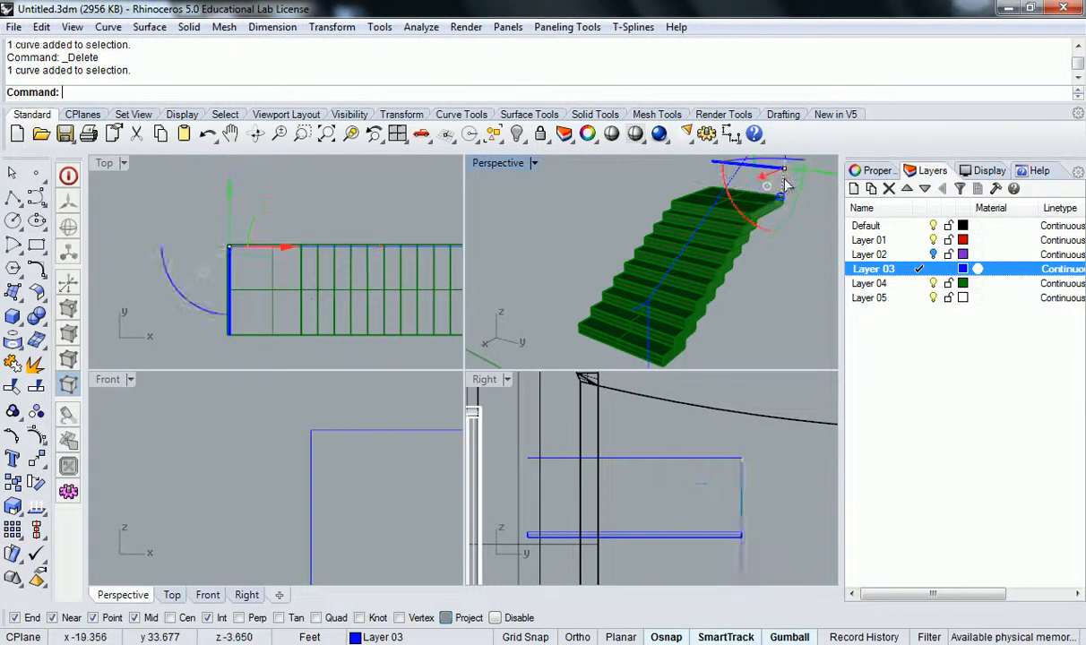
left_click(792, 191)
key("Delete")
Step: Delete the lower landing rail with its curve and the post curve at the stair's foot, leaving only the upper handrail curve
right_click_drag(793, 183, 751, 276, "shift")
scroll(770, 279, "up", 3)
left_click_drag(814, 272, 759, 308)
key("Delete")
scroll(769, 300, "down", 4)
right_click_drag(681, 305, 585, 265)
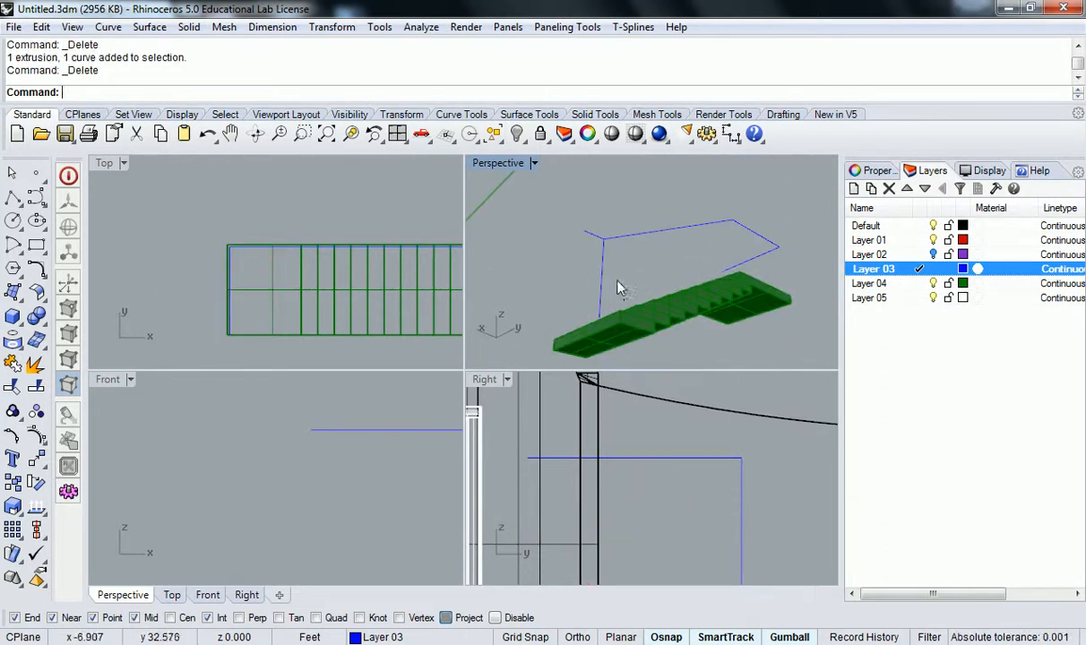
left_click(554, 275)
key("Delete")
right_click_drag(638, 226, 644, 271)
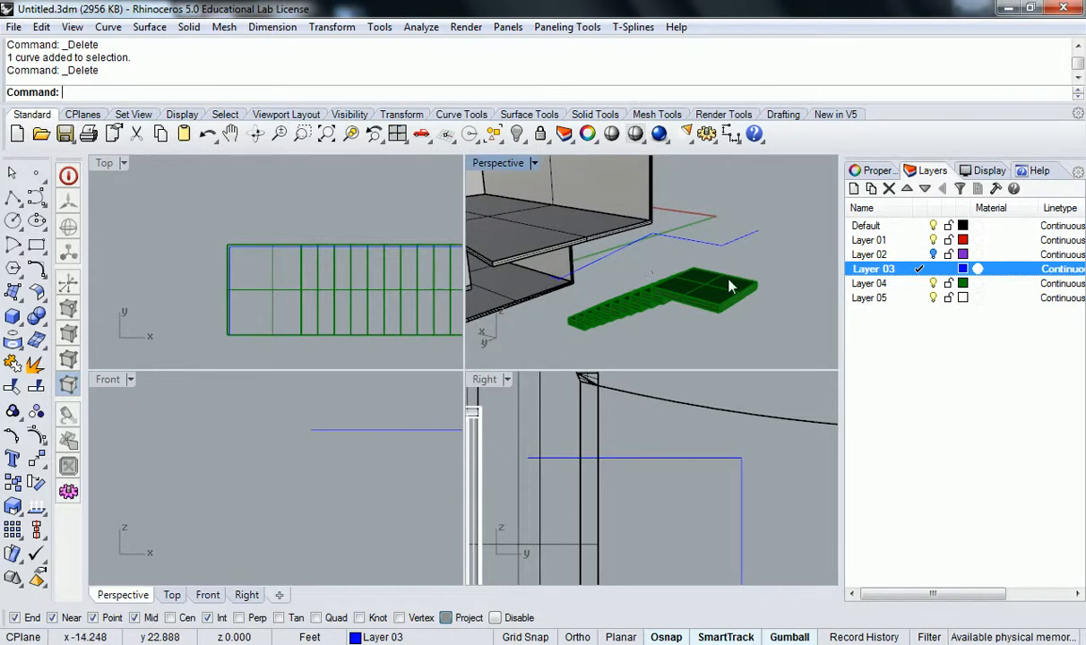
Step: Make Layer 04 the current layer
right_click(912, 284)
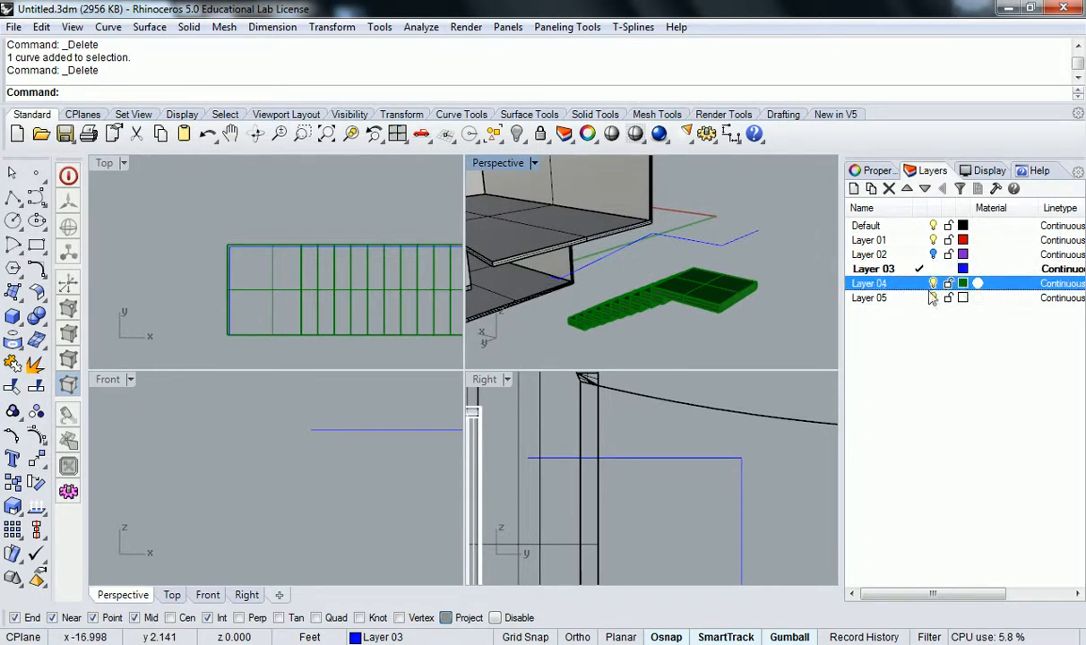
left_click(913, 285)
right_click_drag(661, 332, 636, 296)
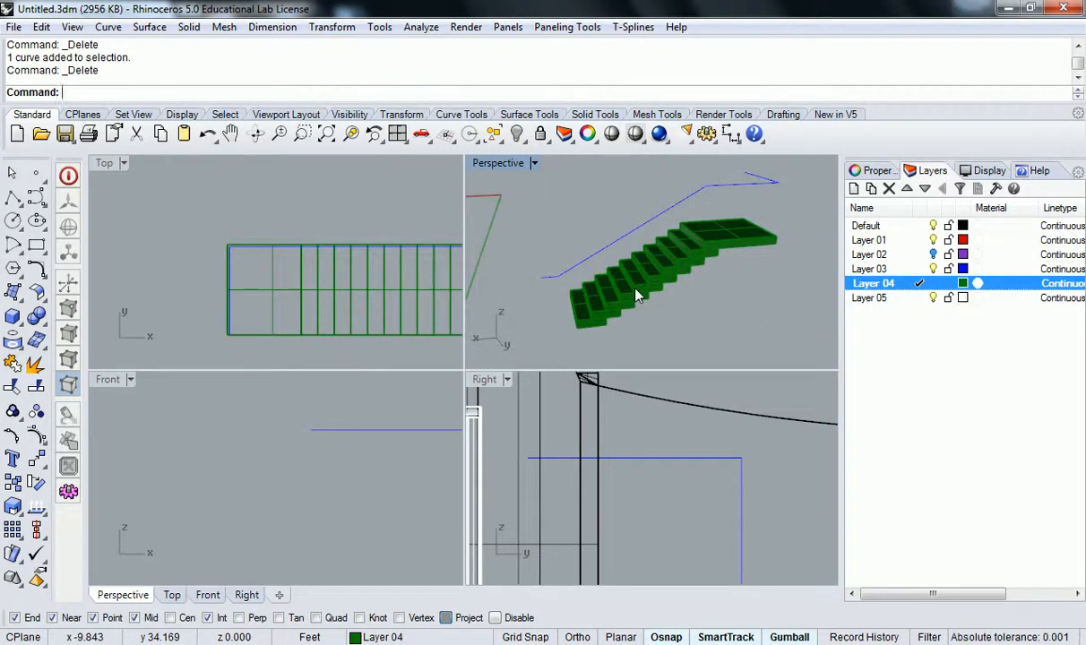
right_click_drag(370, 477, 298, 398)
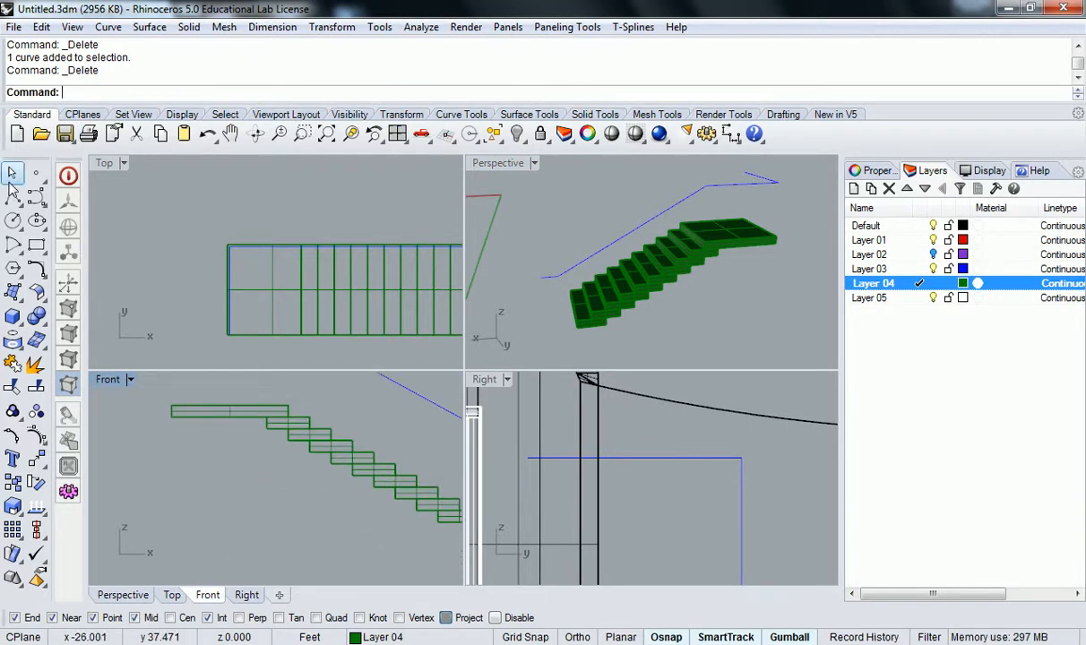
left_click(12, 199)
right_click_drag(225, 409, 187, 426)
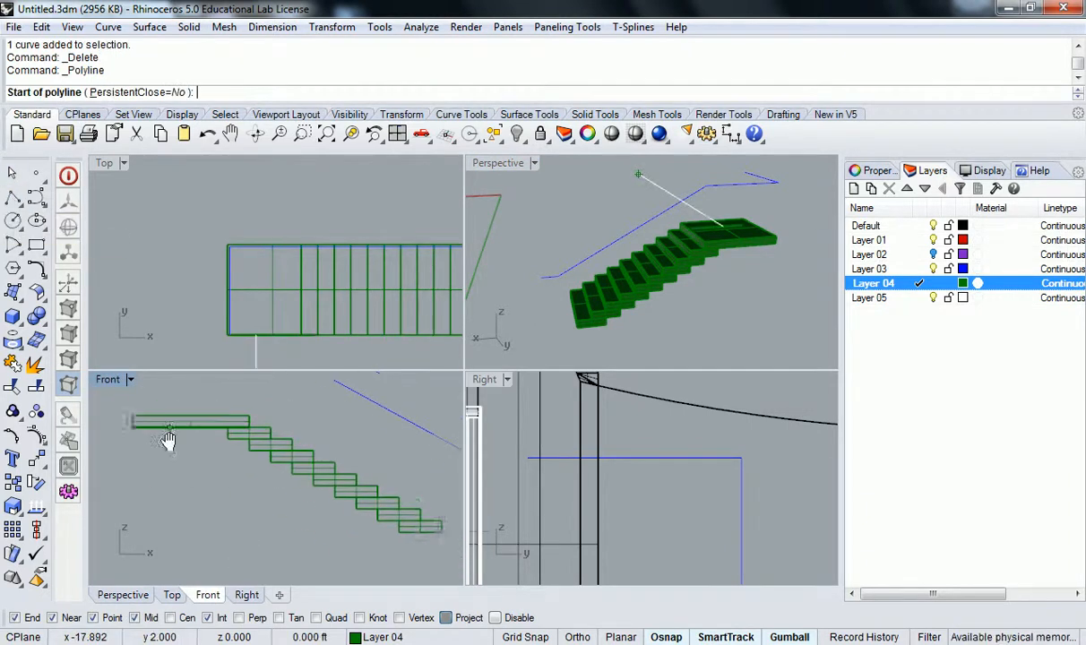
left_click(132, 430)
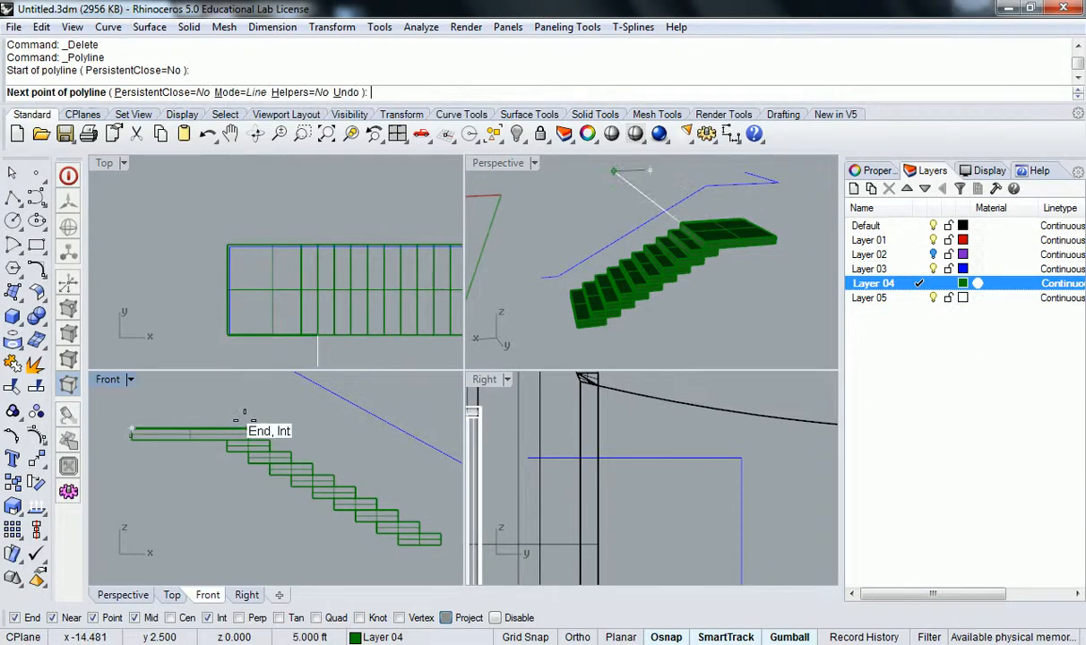
left_click(248, 430)
scroll(421, 497, "down", 4)
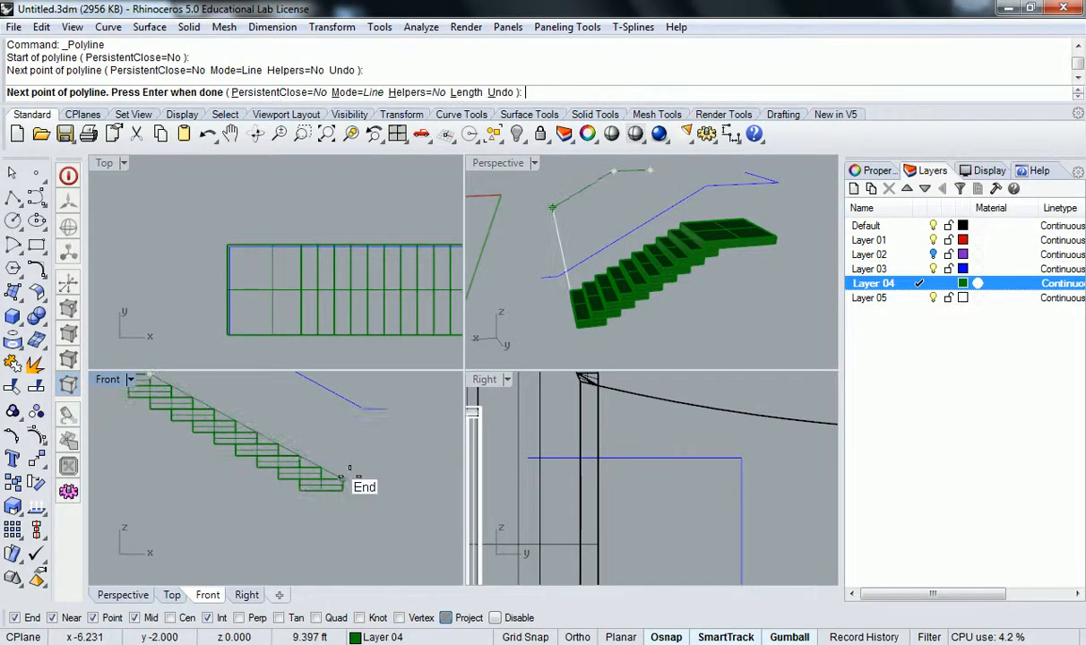
left_click(348, 472)
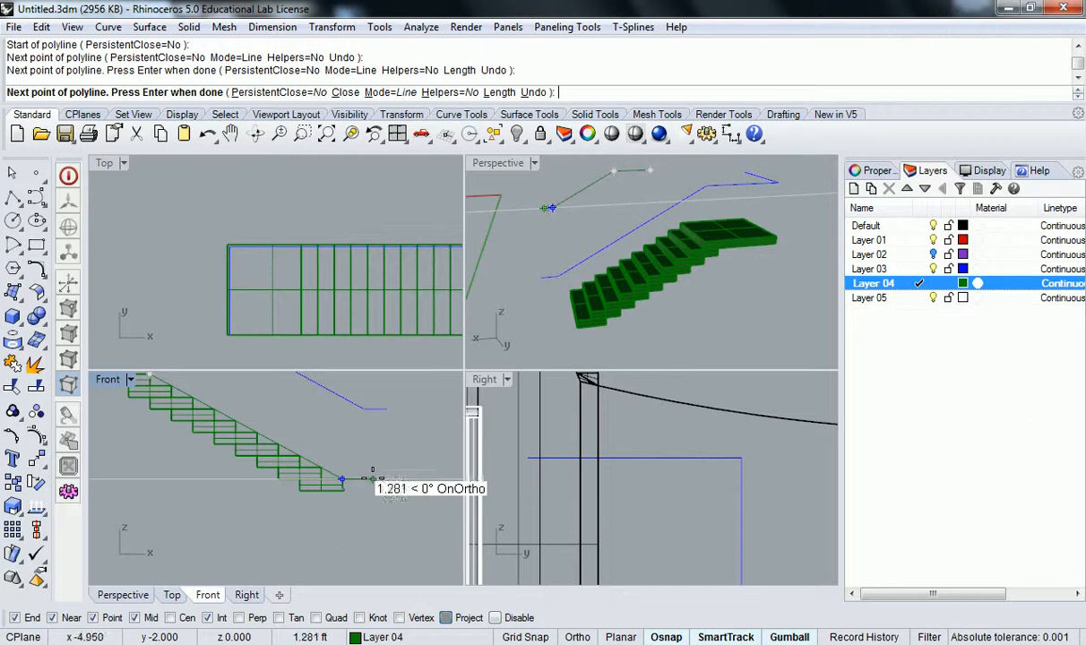
scroll(370, 488, "up", 4)
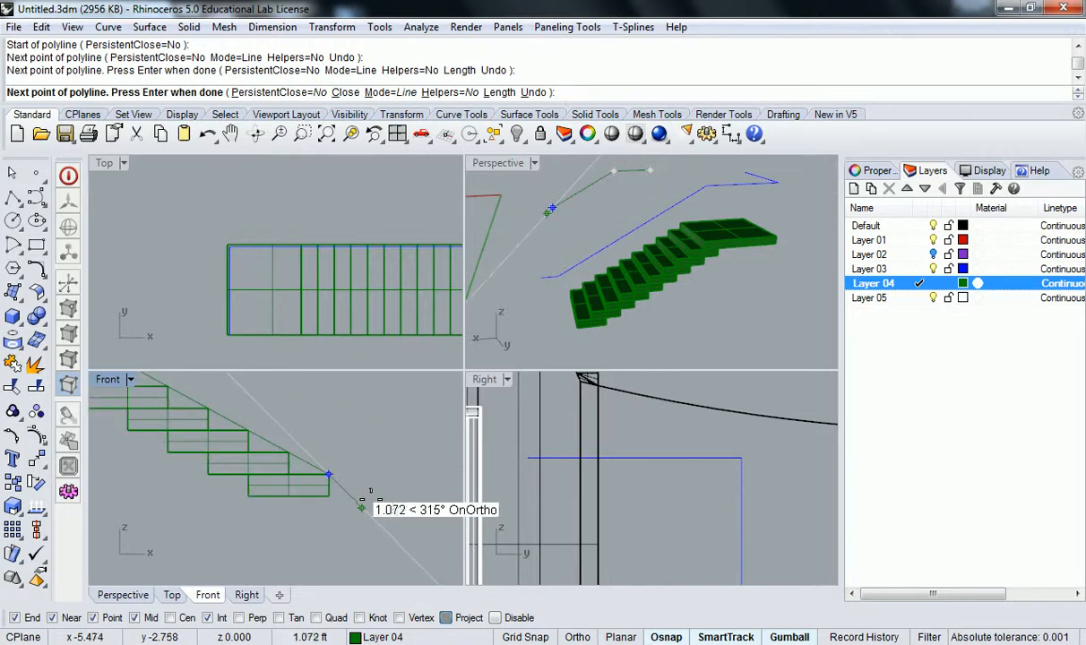
key("F8")
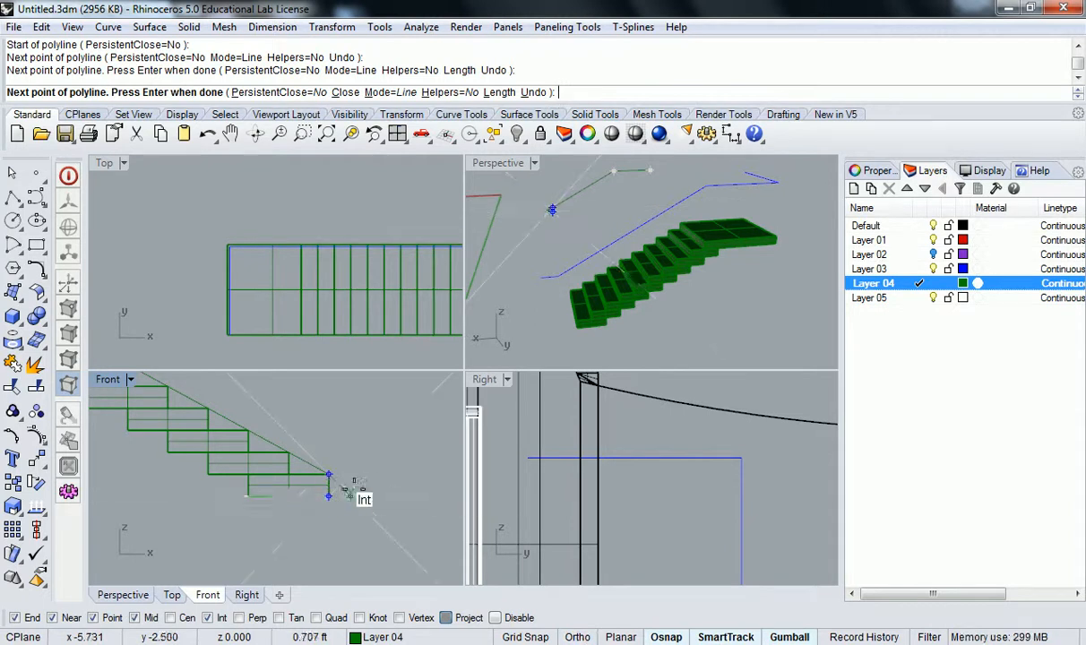
key("F8")
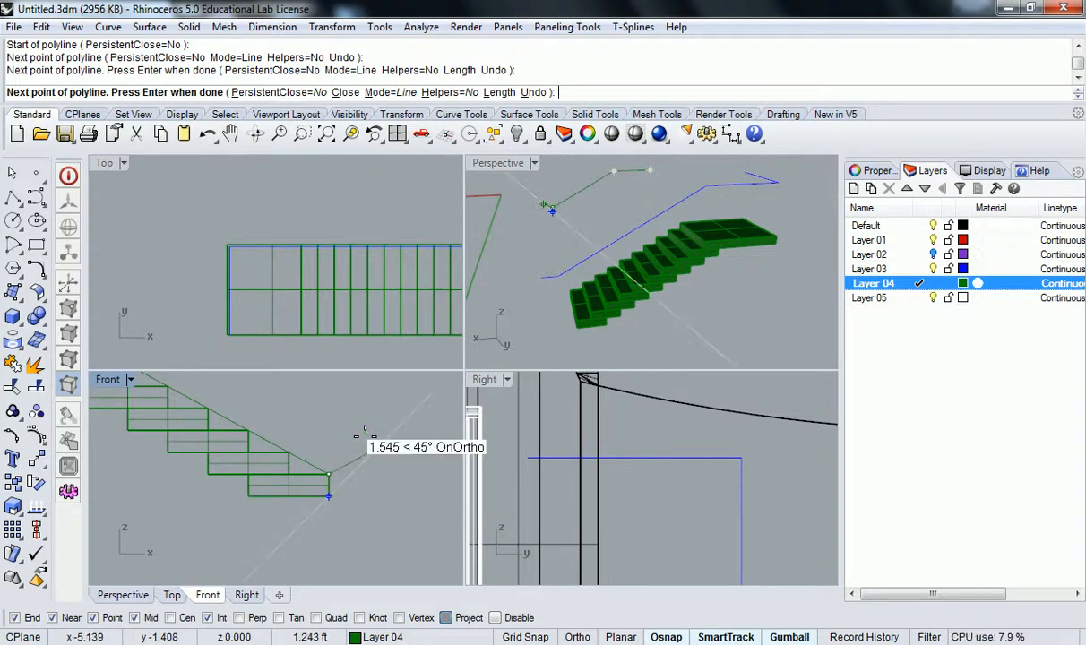
right_click(728, 637)
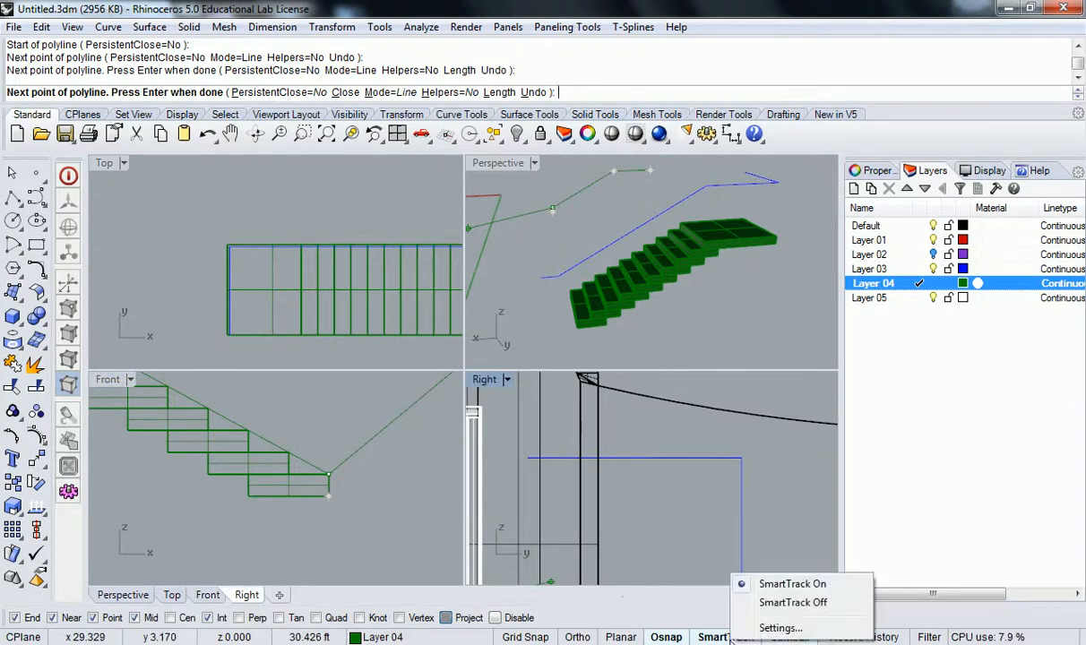
left_click(792, 584)
key("Escape")
Step: Draw a front-view polyline from below the handrail's lower bend at stair-foot level up to the landing's inner top corner and along to its outer end
scroll(359, 418, "down", 3)
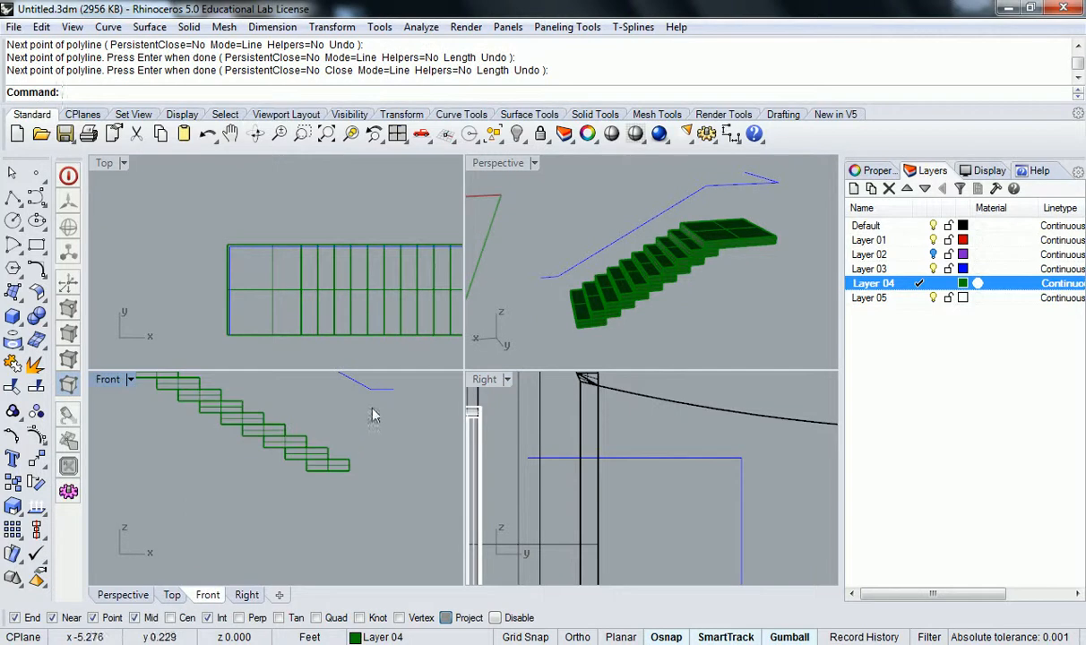
scroll(197, 379, "down", 4)
right_click_drag(197, 379, 312, 484)
right_click(246, 461)
scroll(258, 453, "up", 4)
right_click_drag(258, 448, 182, 408)
scroll(182, 409, "down", 4)
right_click_drag(293, 447, 314, 455)
scroll(359, 455, "up", 4)
mouse_move(359, 455)
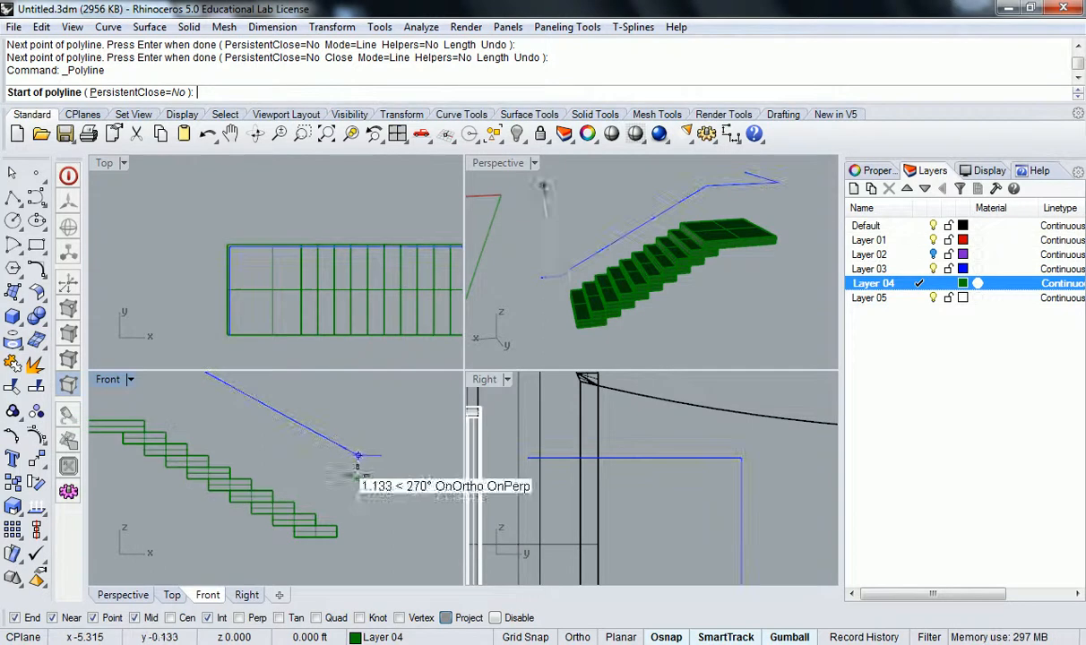
left_click(359, 538)
right_click_drag(229, 430, 288, 442)
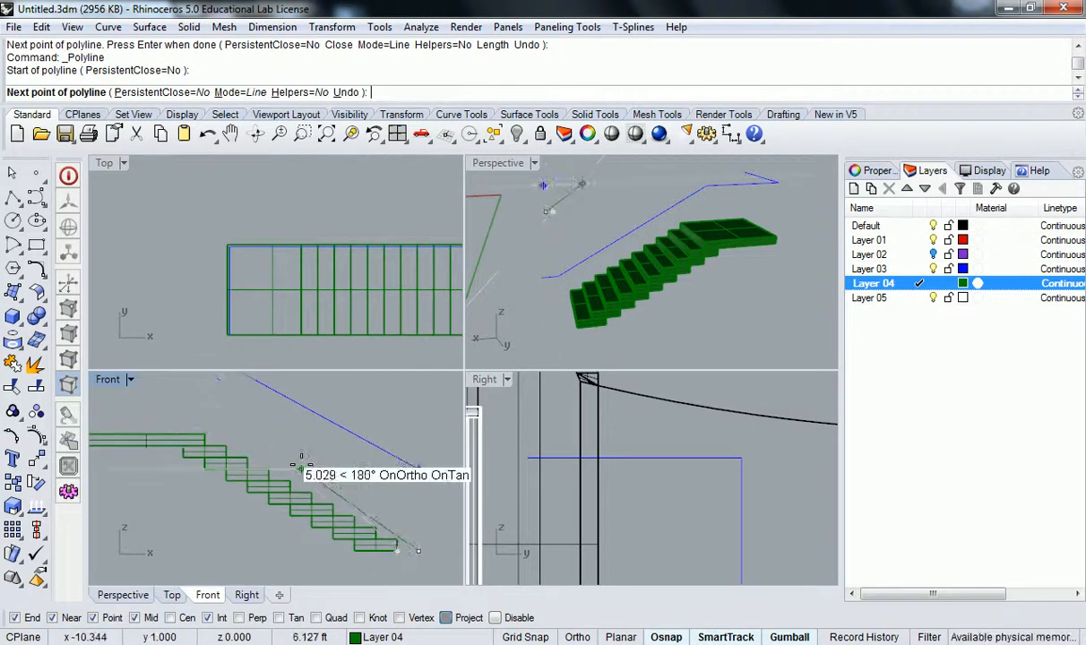
left_click(204, 439)
right_click_drag(93, 438, 192, 440)
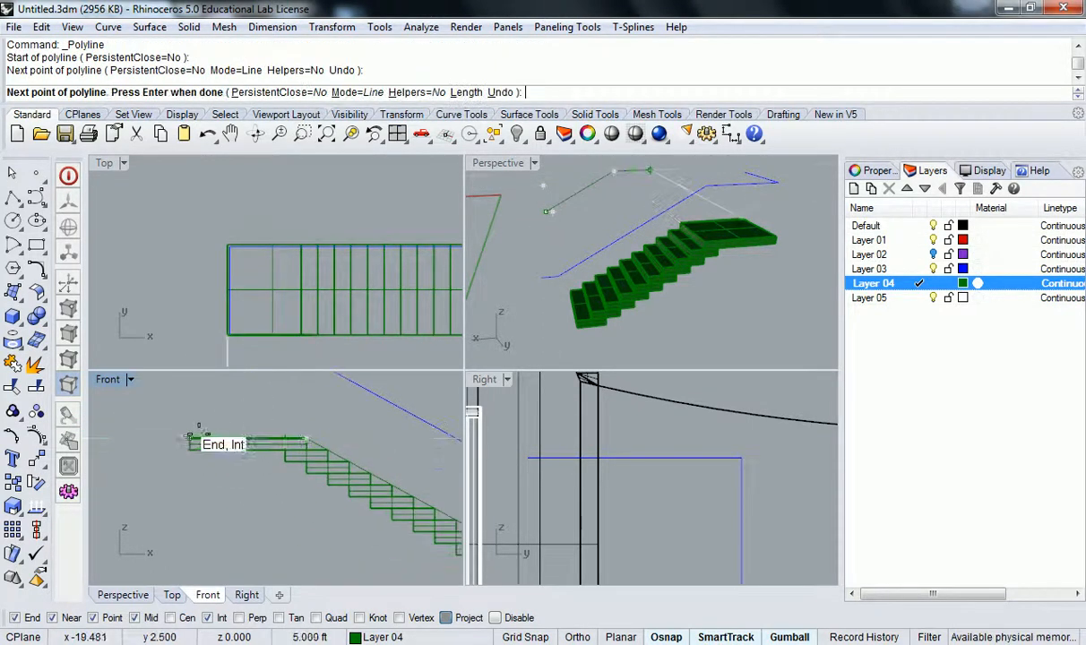
left_click(190, 439)
right_click_drag(270, 437, 192, 431)
right_click(268, 433)
Step: Extrude the new polyline 16" to both sides in the vertical direction with ExtrudeCrv, keeping Solid=Yes
left_click(264, 446)
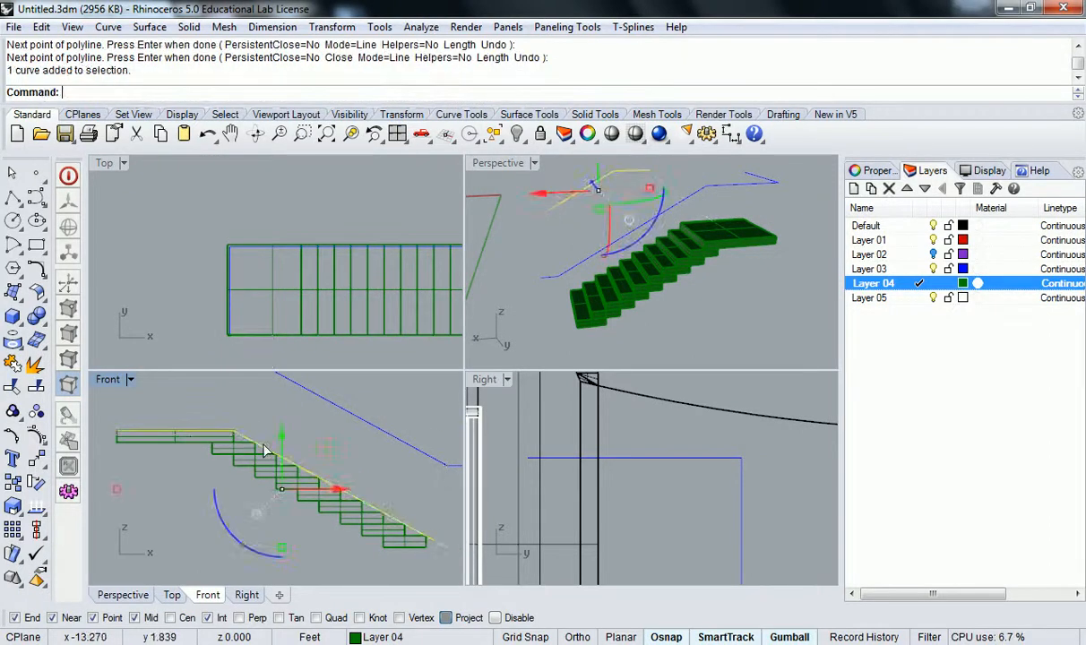
type("Extruc")
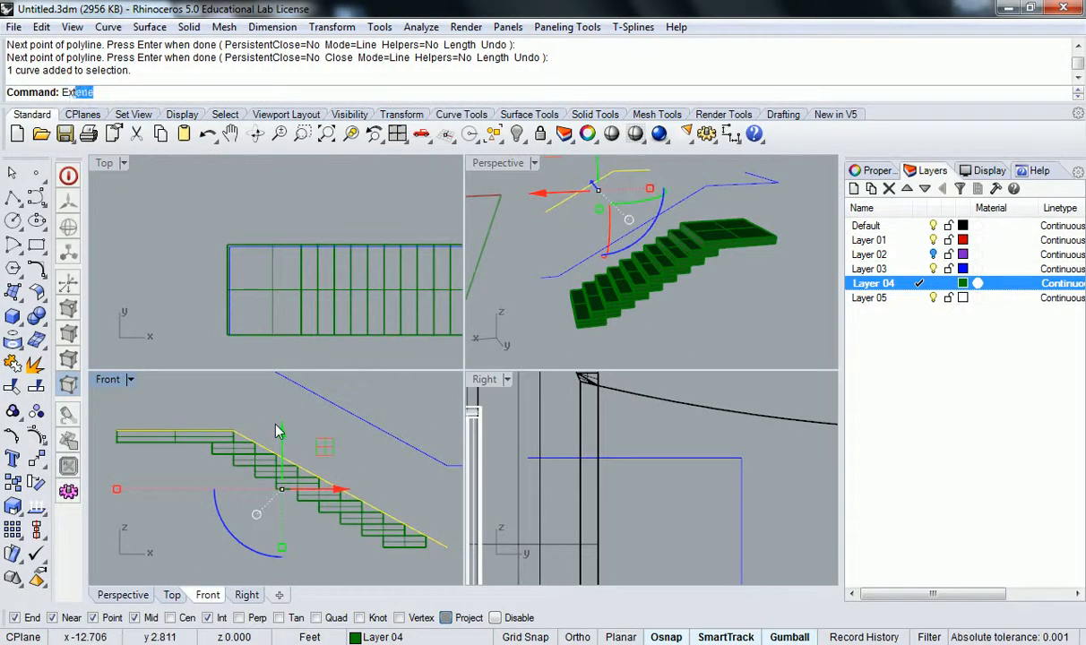
type("e")
key("Return")
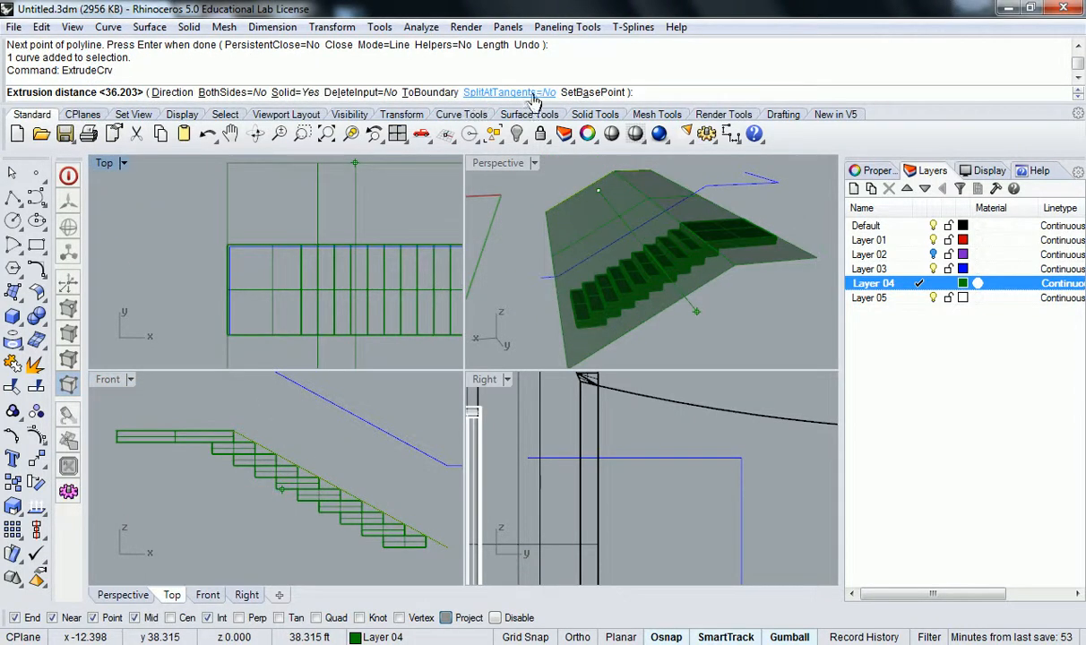
left_click(221, 93)
left_click(220, 93)
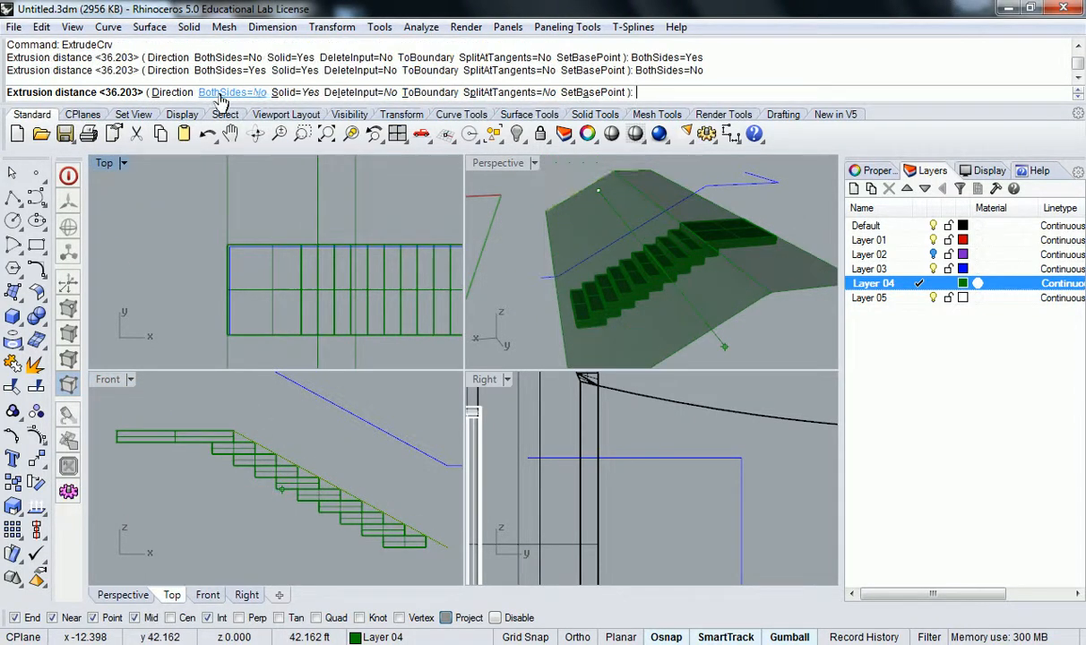
left_click(221, 93)
left_click(172, 94)
left_click(310, 421)
left_click(308, 411)
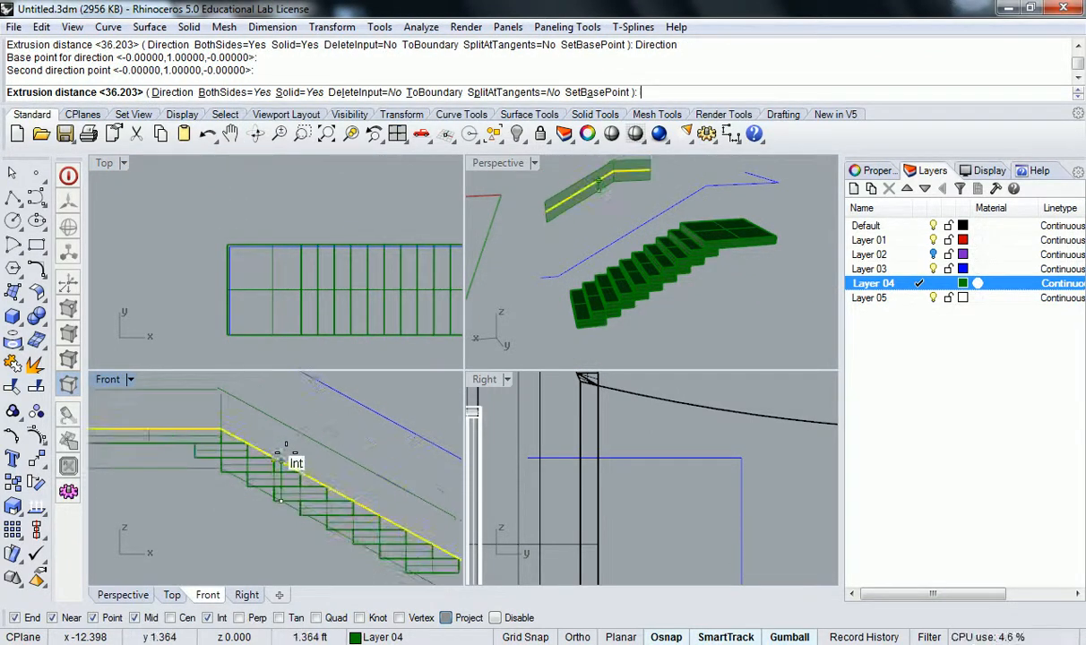
scroll(283, 461, "down", 2)
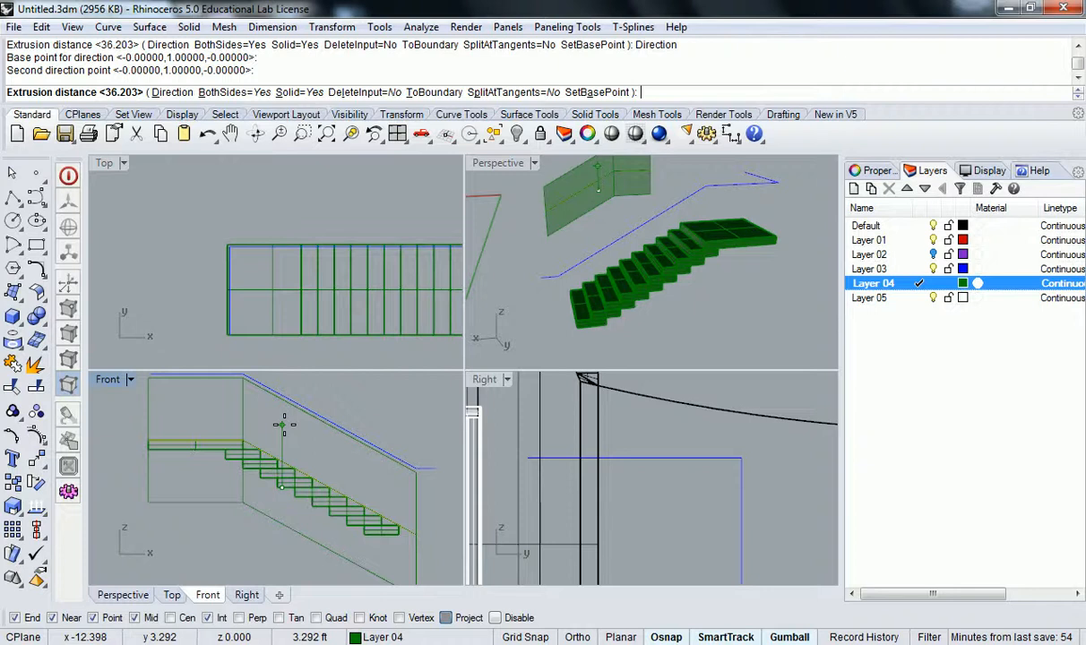
scroll(283, 424, "up", 1)
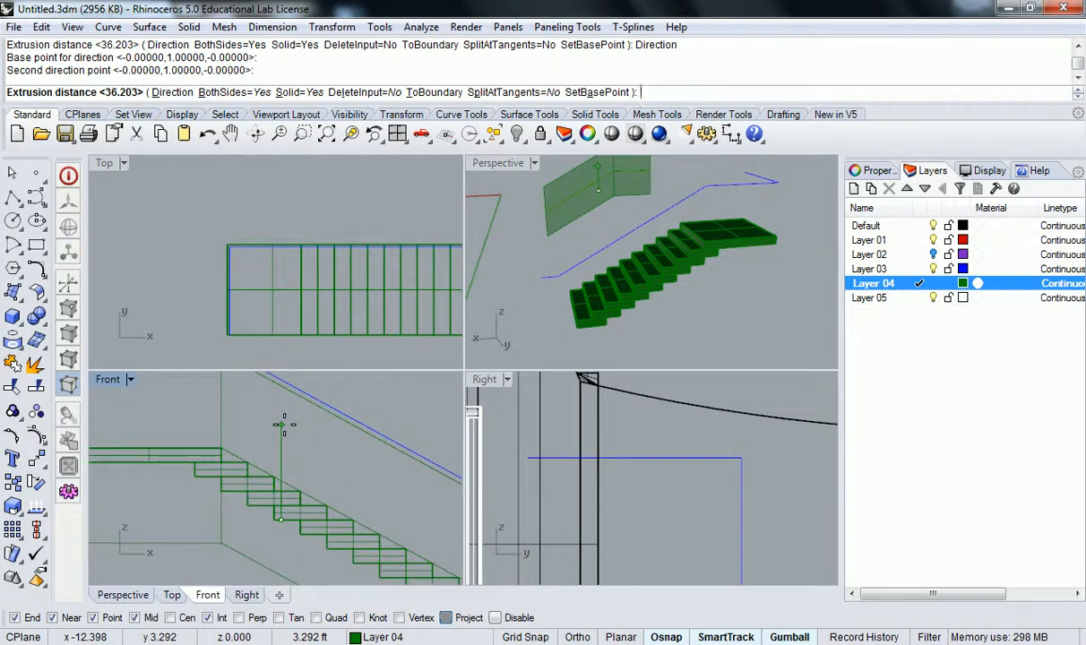
type("16\"")
key("Return")
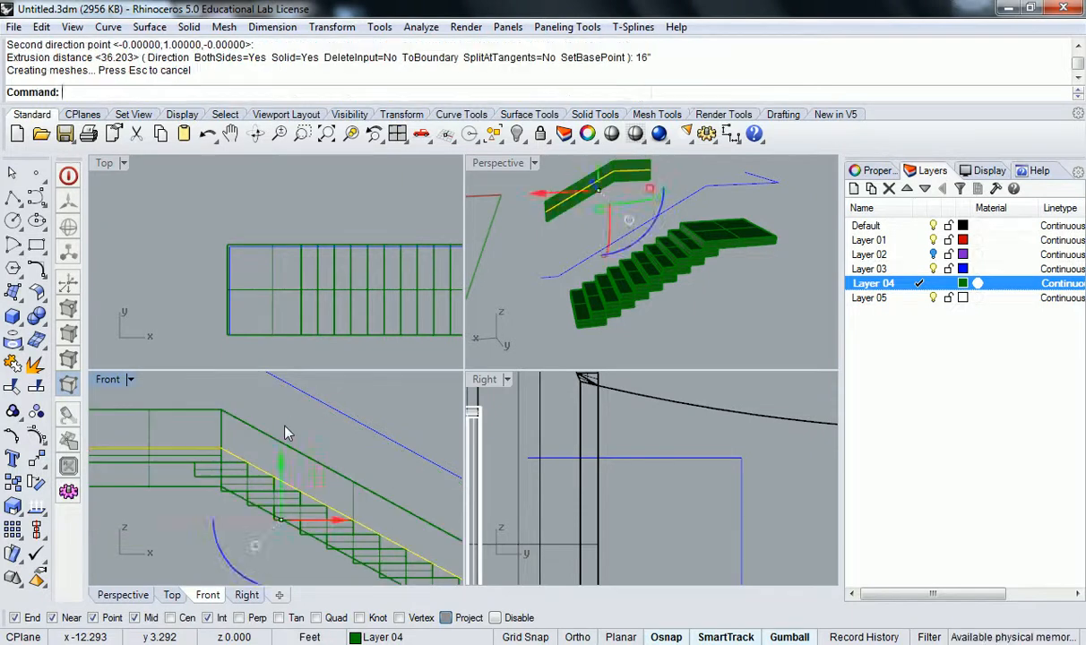
Step: Move the extruded panel slightly down in the front view so it covers more of the stair's side
left_click(278, 438)
scroll(283, 448, "down", 4)
left_click_drag(282, 439, 283, 453)
key("Escape")
scroll(283, 496, "up", 6)
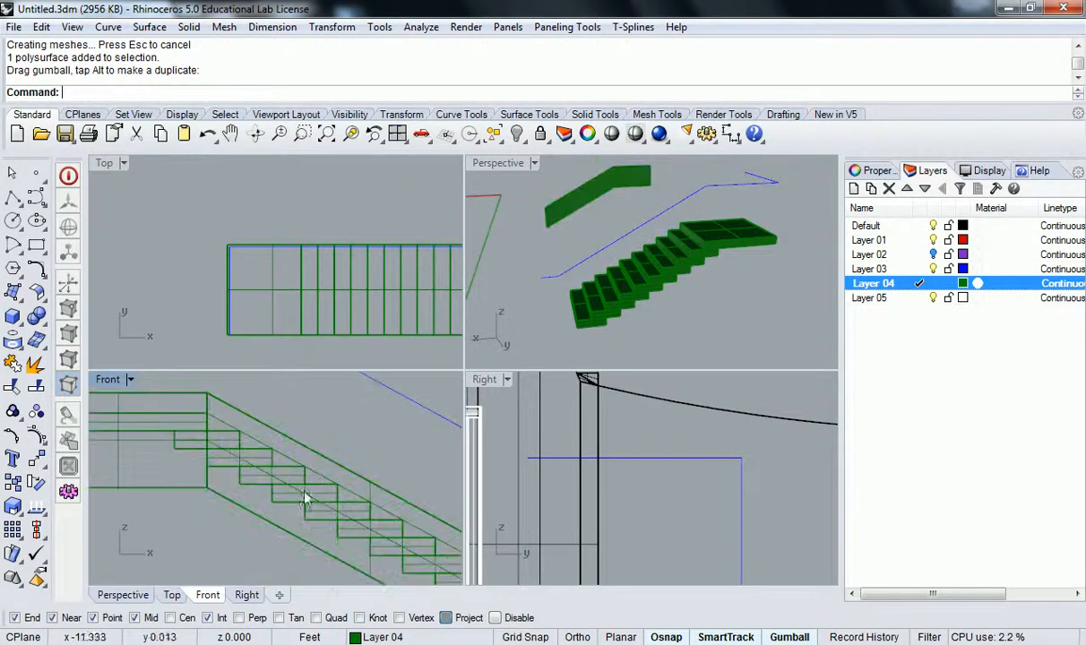
Step: Raise the railing panel's two bottom edges, under the landing and along the stair slope, slightly in the front view
scroll(260, 522, "down", 6)
right_click_drag(283, 517, 304, 465)
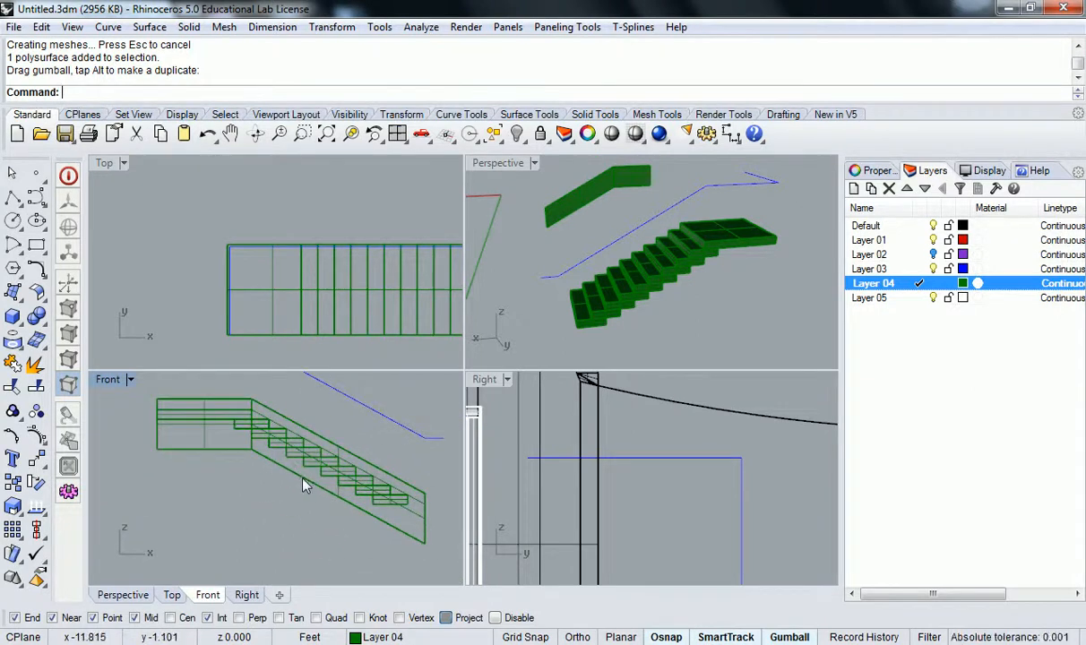
left_click(304, 466)
left_click(231, 450, "ctrl+shift")
left_click(299, 496)
left_click(316, 498, "ctrl+shift")
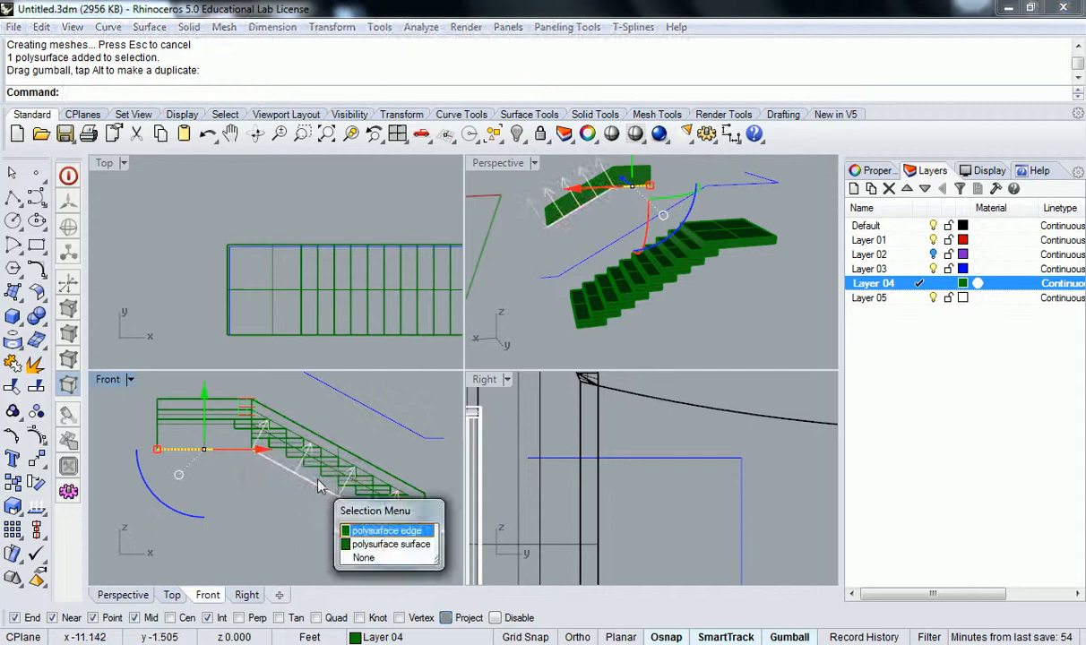
left_click(363, 523)
scroll(300, 479, "up", 3)
left_click_drag(300, 480, 301, 470)
Step: Lower the railing panel's two top edges, along the stair slope and the landing, slightly in the front view
left_click(330, 402)
left_click(324, 418, "ctrl+shift")
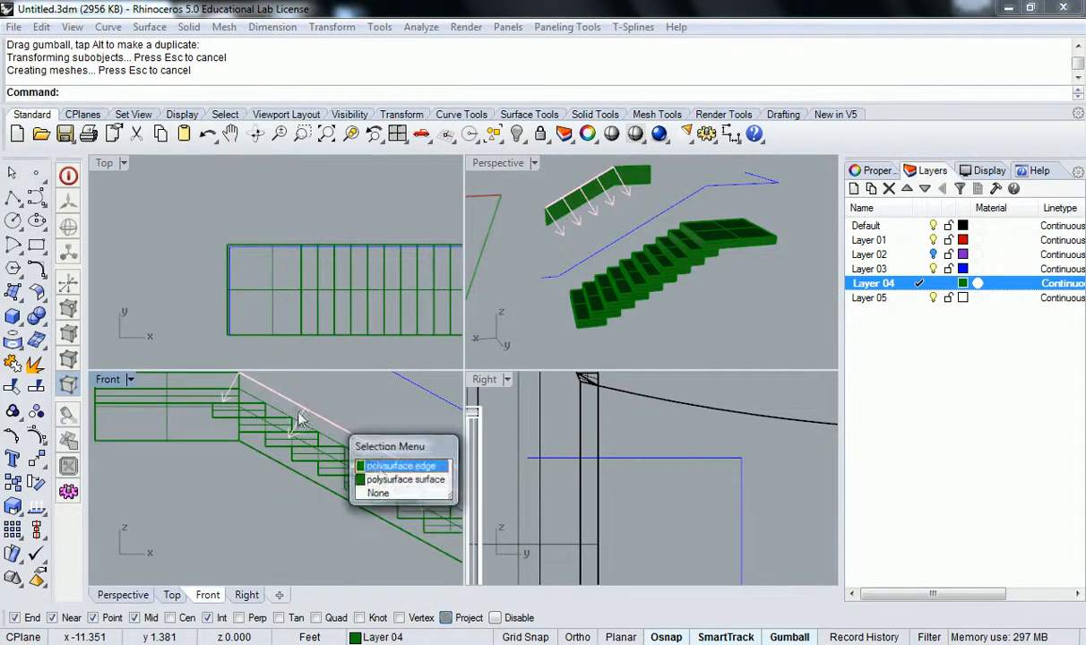
left_click(376, 462)
right_click_drag(321, 392, 341, 447)
left_click(244, 431, "ctrl+shift")
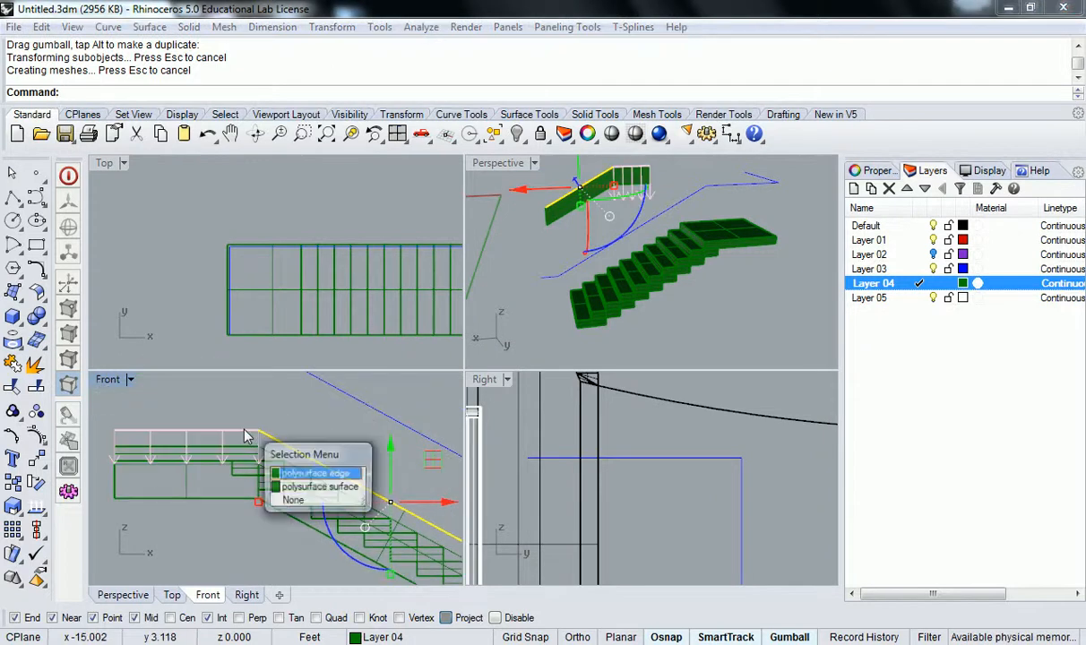
left_click(316, 477)
left_click_drag(318, 457, 320, 456)
left_click(356, 444)
scroll(356, 444, "down", 6)
right_click_drag(356, 444, 332, 450)
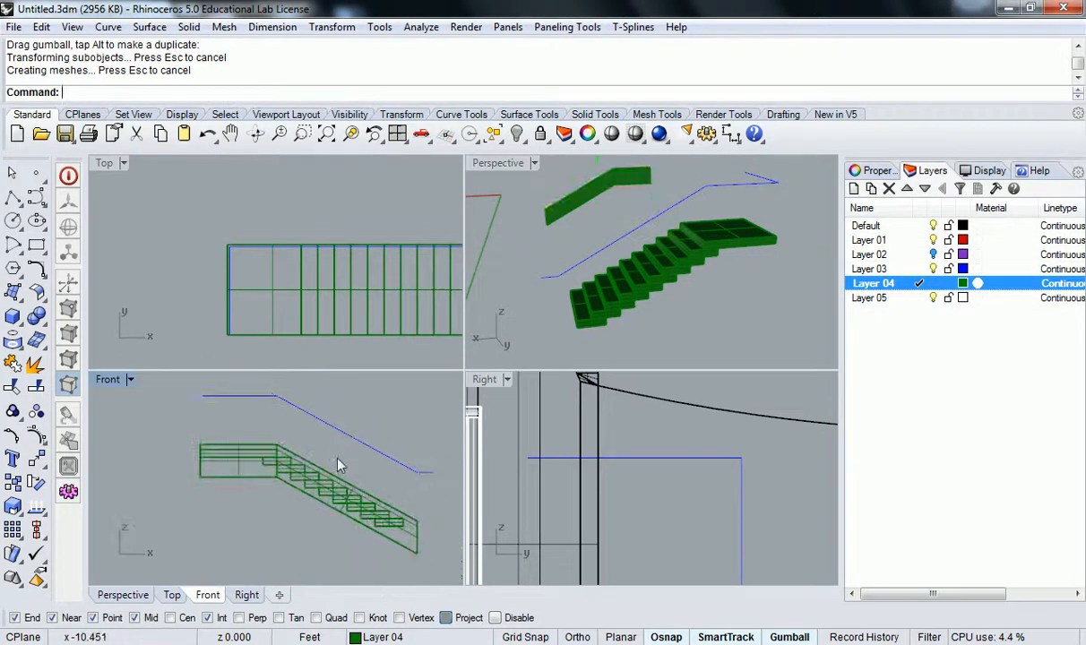
Step: Move the railing panel in the top view from its bend point onto the stair's long side edge next to the blue handrail curve
right_click_drag(599, 302, 589, 223)
left_click(517, 194)
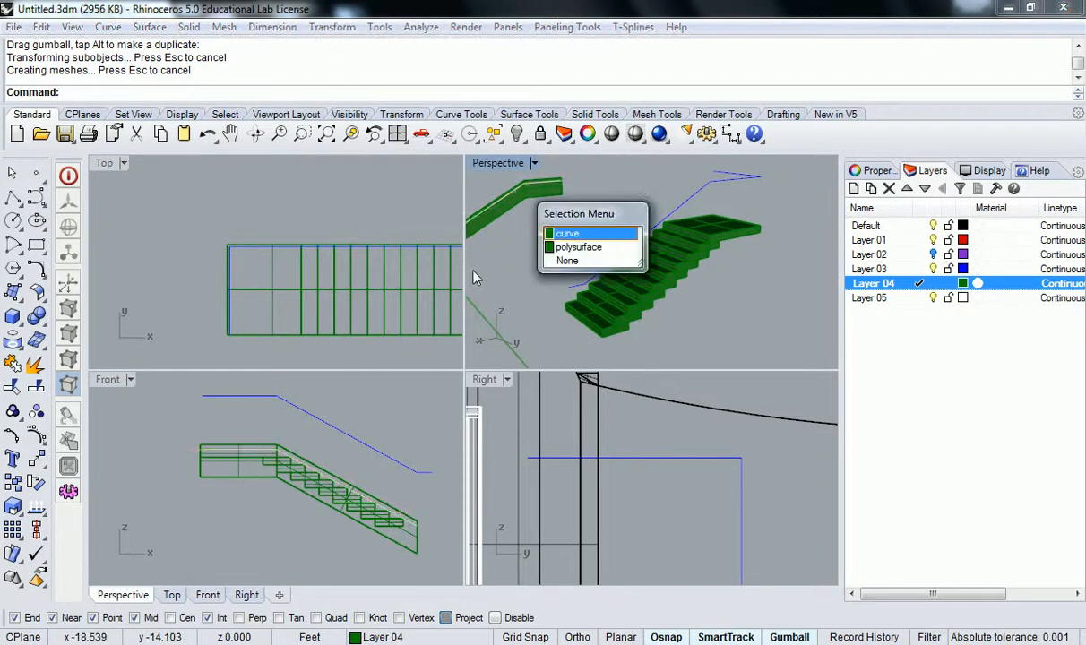
left_click(583, 245)
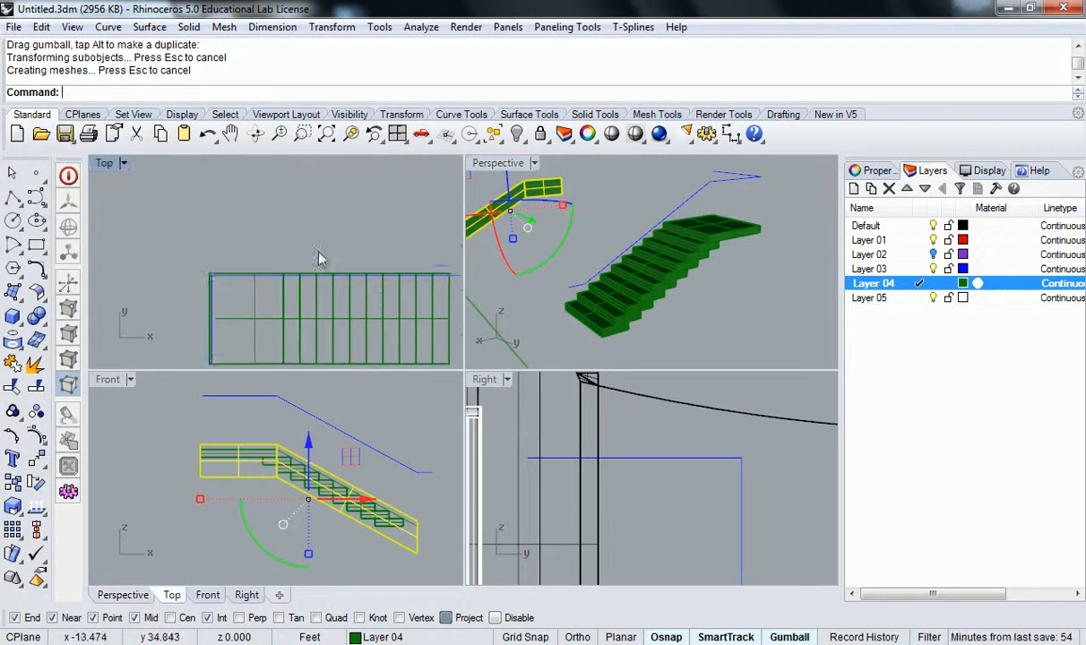
scroll(303, 231, "down", 6)
type("Move")
key("Return")
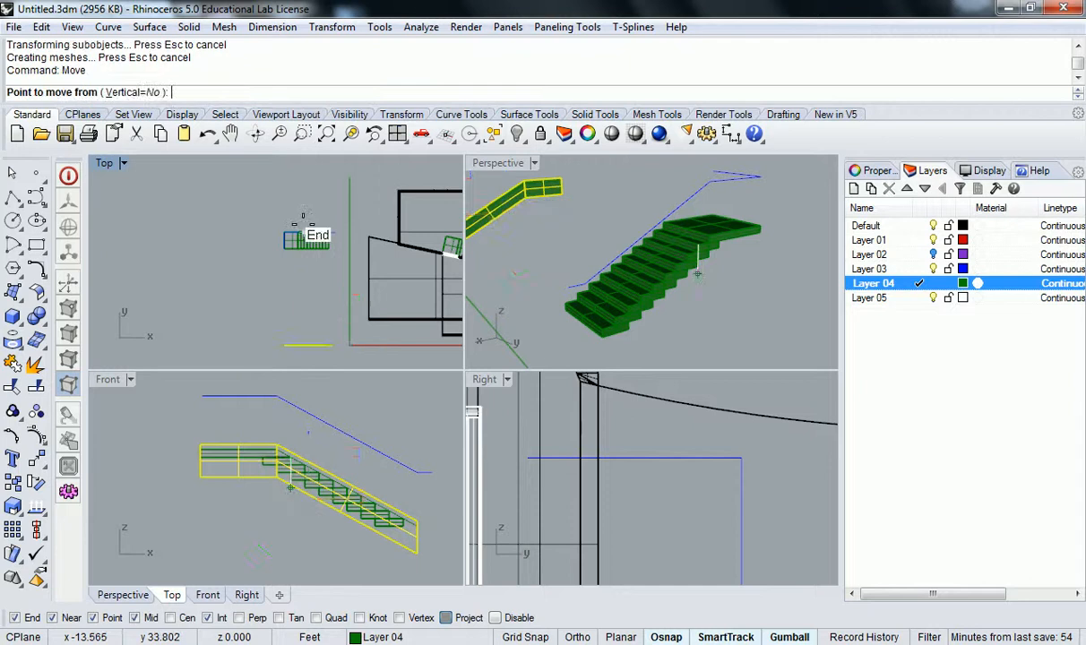
scroll(314, 309, "up", 4)
right_click_drag(314, 326, 341, 296)
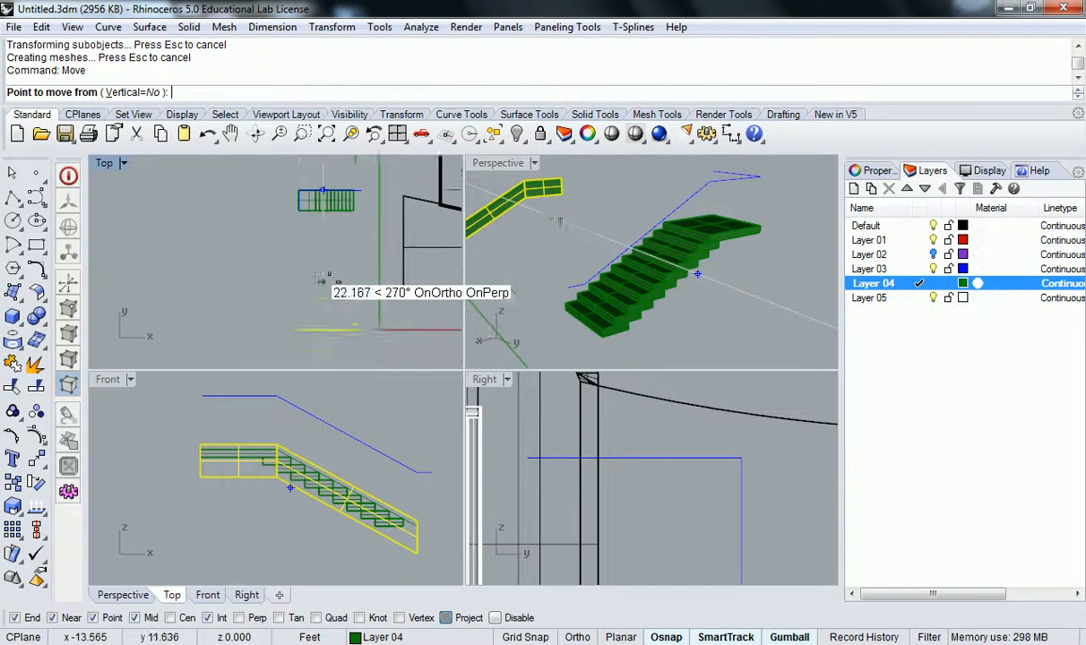
left_click(321, 334)
scroll(340, 316, "up", 4)
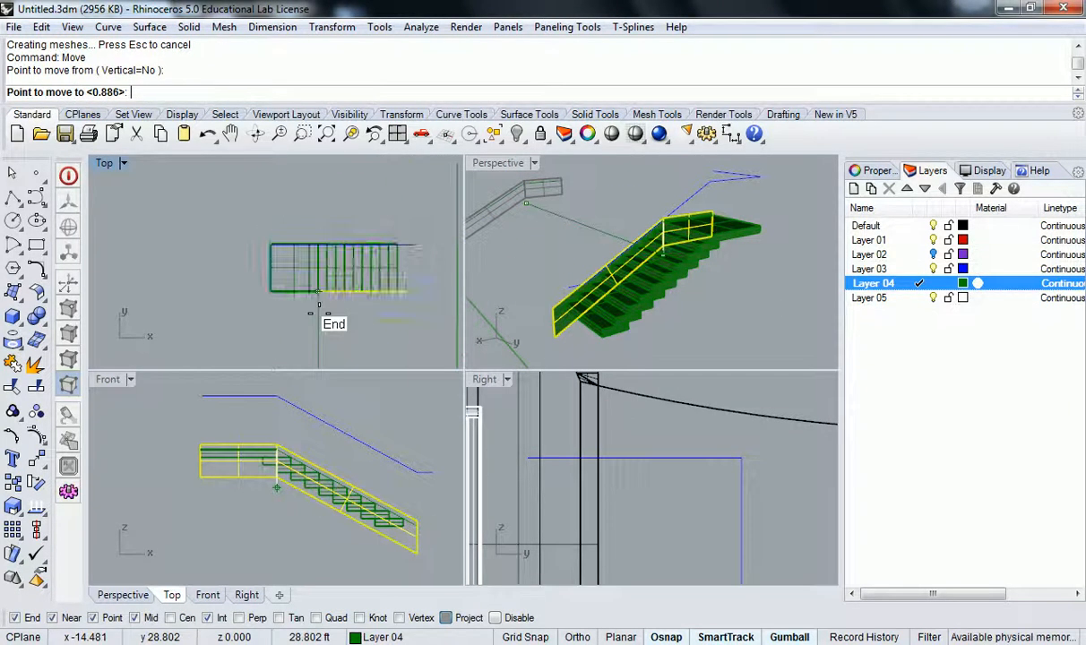
right_click_drag(333, 188, 351, 202)
scroll(328, 279, "up", 6)
scroll(347, 220, "up", 7)
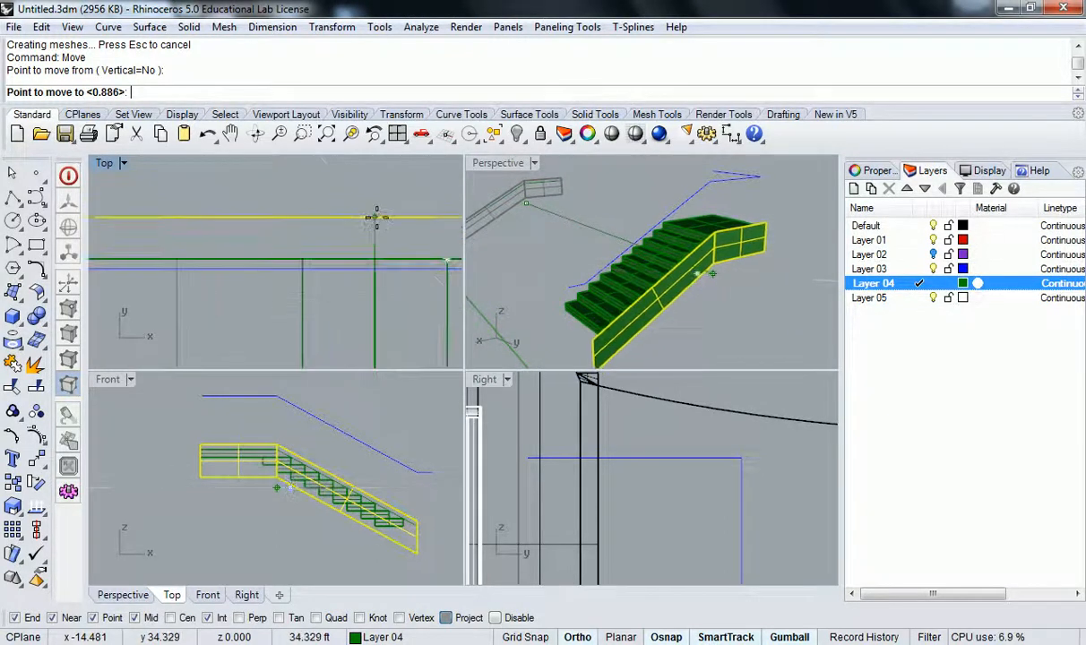
left_click(375, 259)
left_click(371, 233)
right_click_drag(553, 284, 563, 230)
right_click_drag(702, 242, 457, 323)
scroll(394, 235, "down", 17)
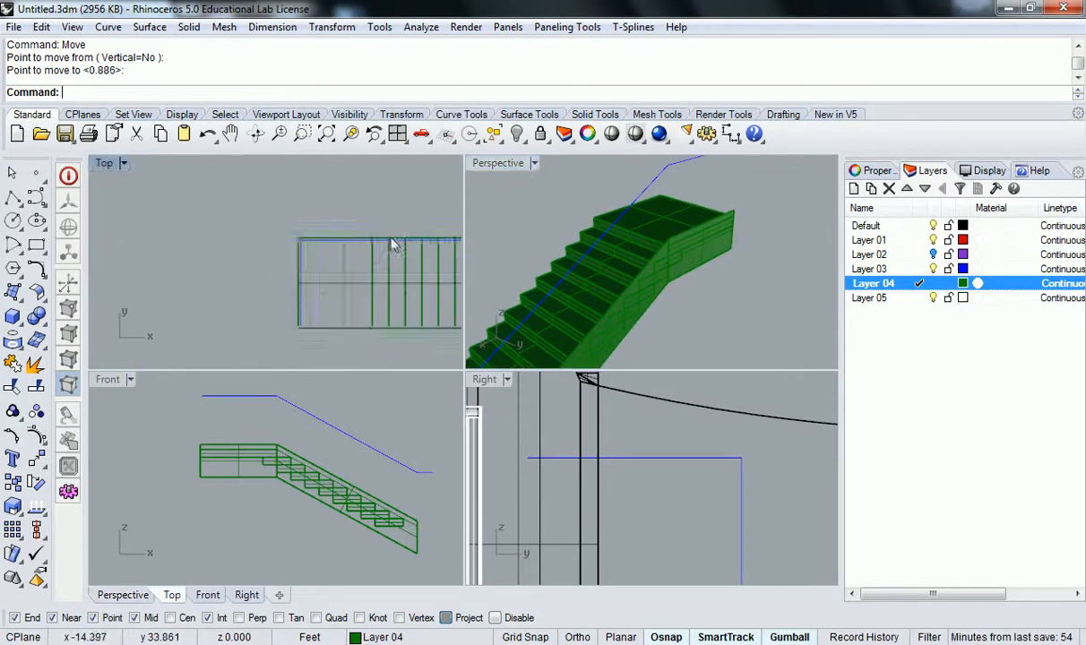
Step: Extrude the panel's stair and landing faces outward by 2" with ExtrudeSrf, keeping Solid=Yes
right_click_drag(366, 244, 260, 230)
scroll(359, 222, "up", 8)
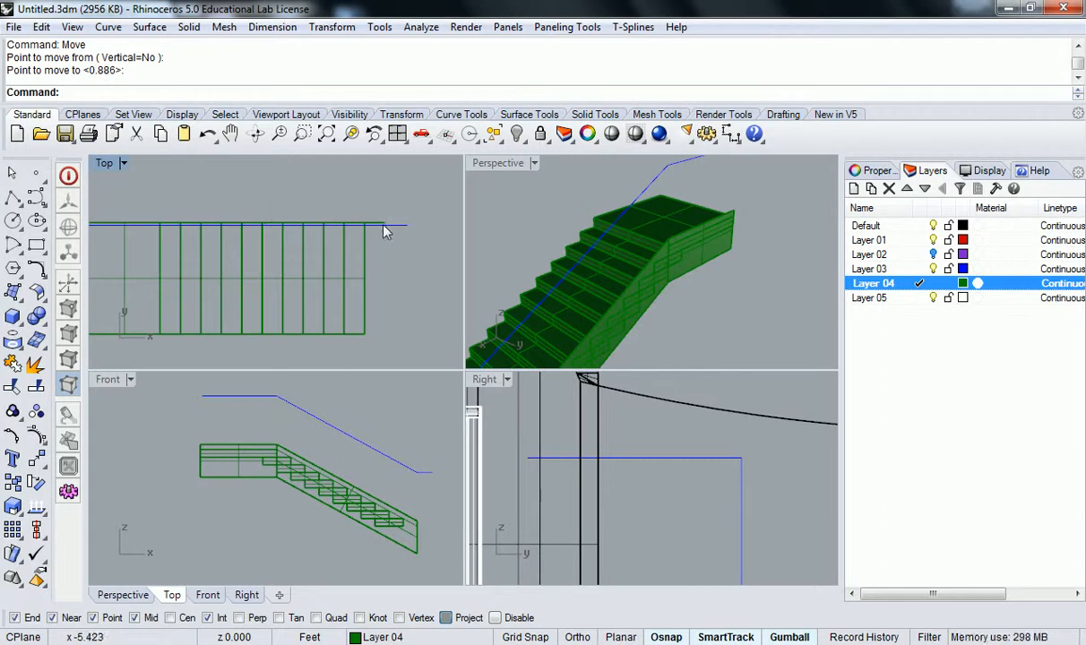
left_click(378, 228)
type("Extrude")
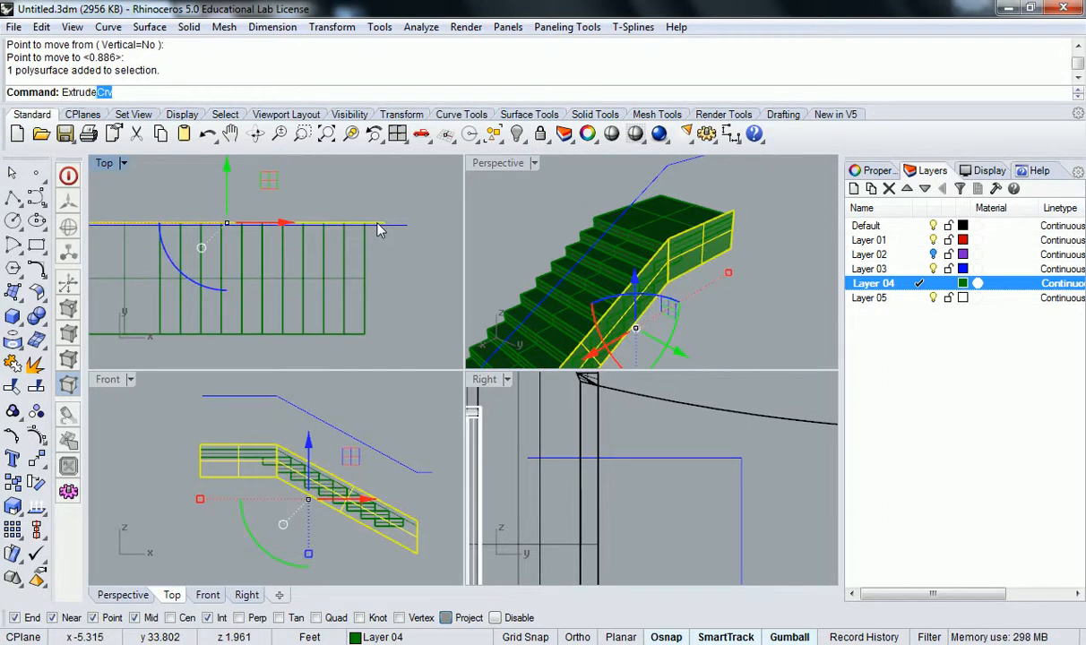
type("Srf")
key("Return")
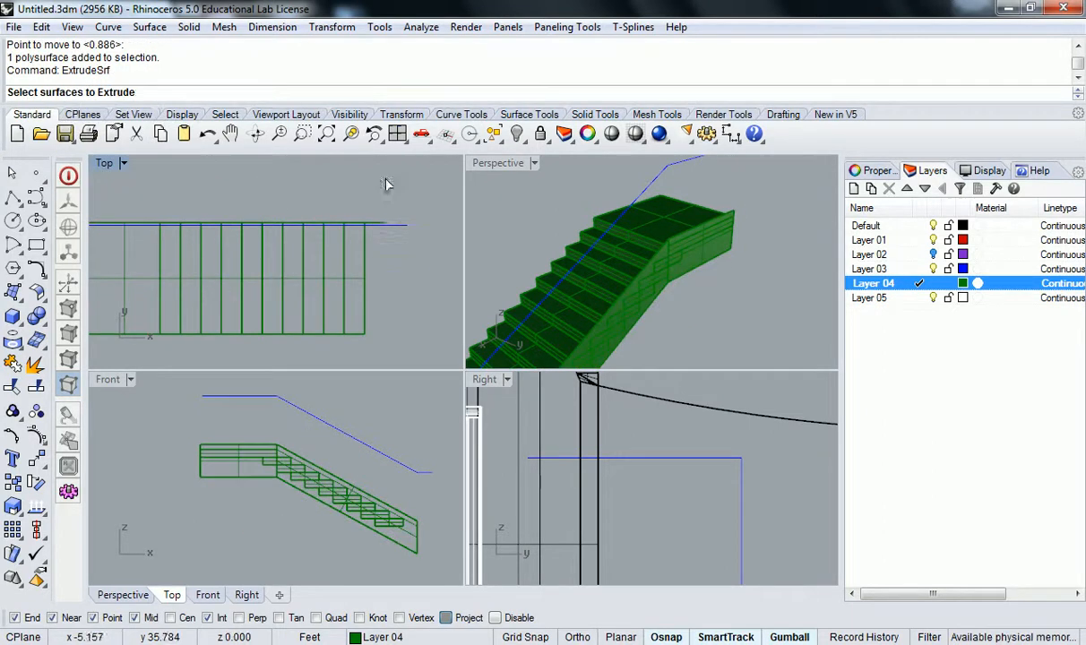
left_click(363, 223)
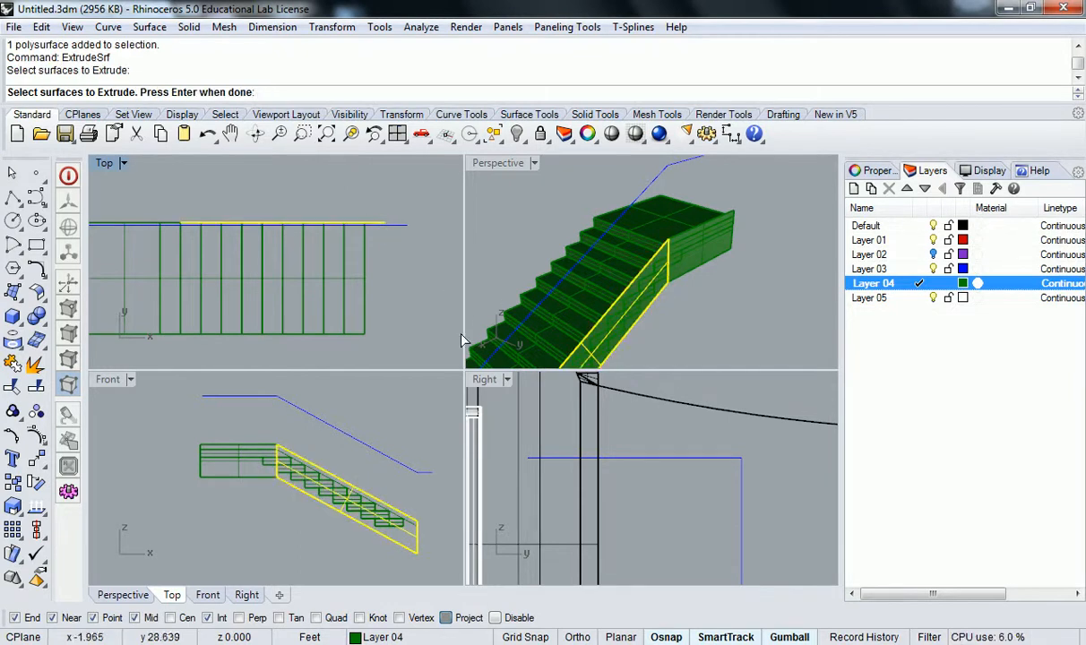
left_click(702, 243)
left_click(740, 281)
key("Return")
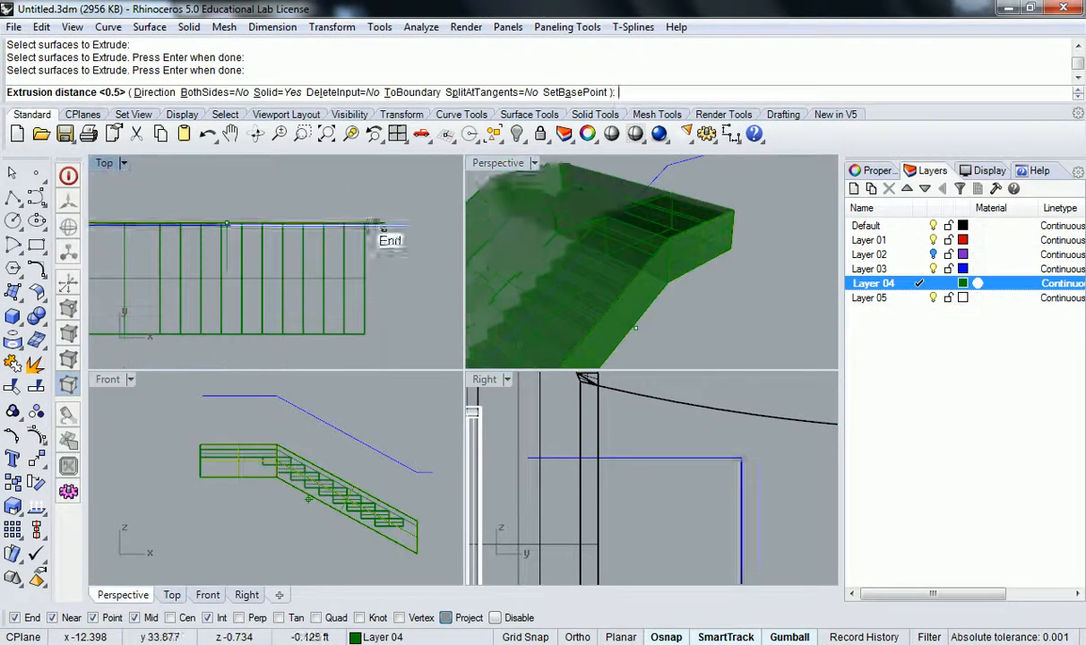
type("2\"")
key("Return")
Step: Measure the panel's height at the landing's outer end in the front view
scroll(244, 189, "up", 4)
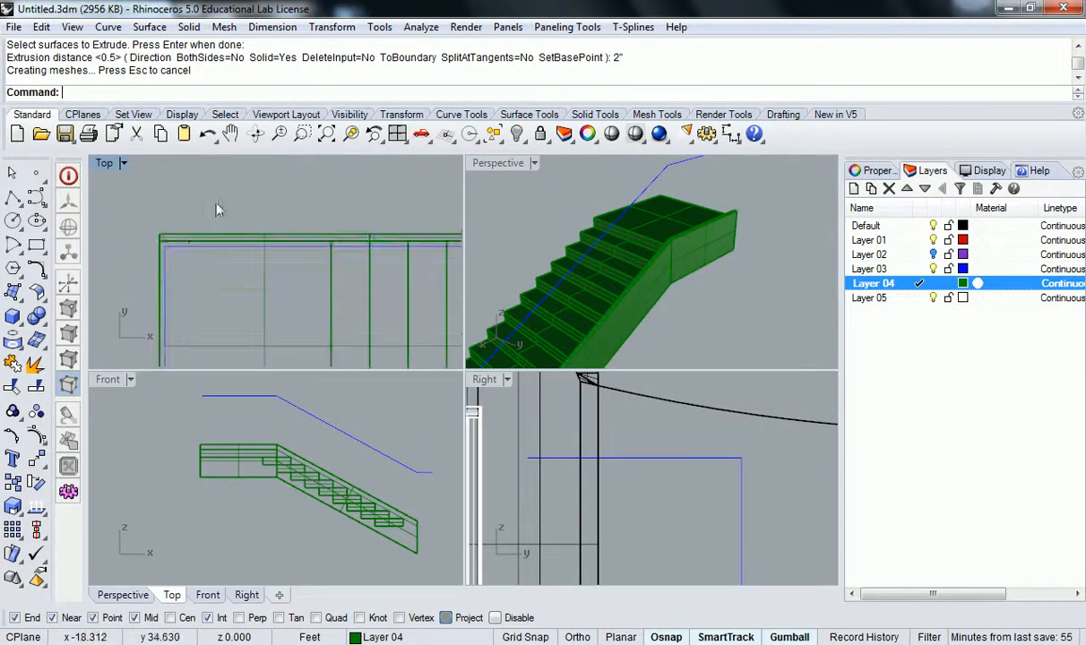
scroll(236, 188, "up", 3)
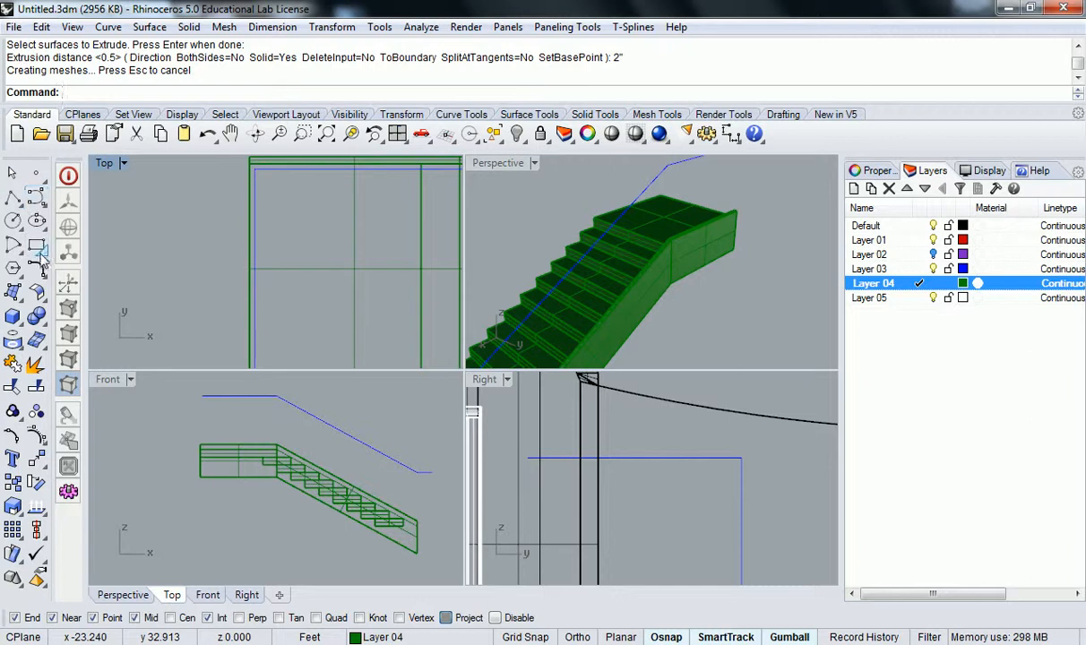
type("dist")
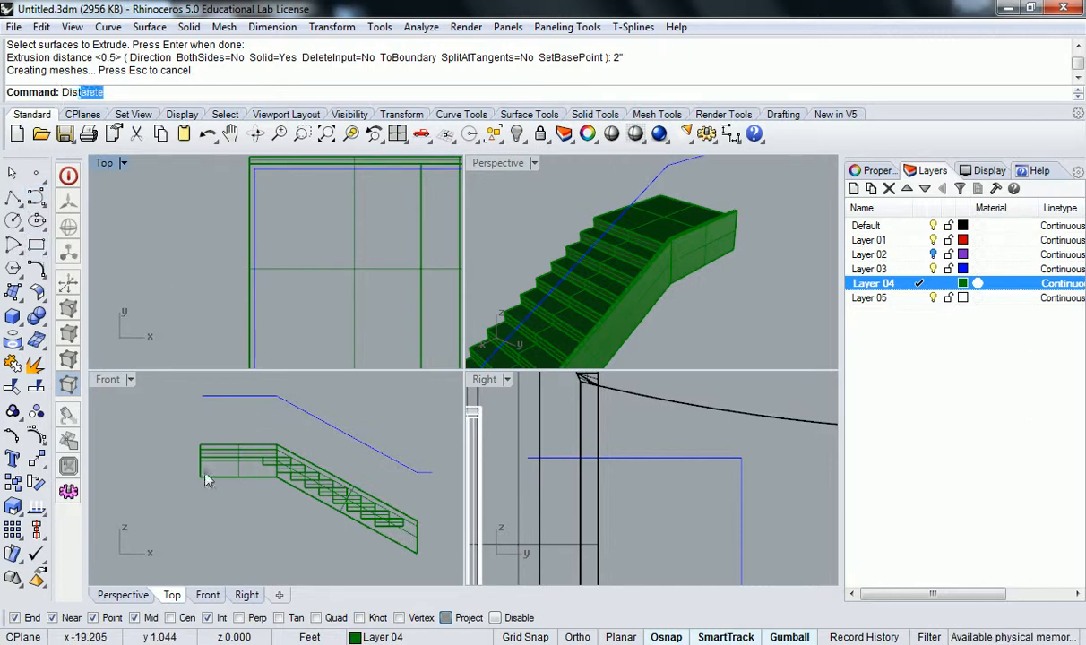
key("Return")
left_click(199, 445)
left_click(199, 477)
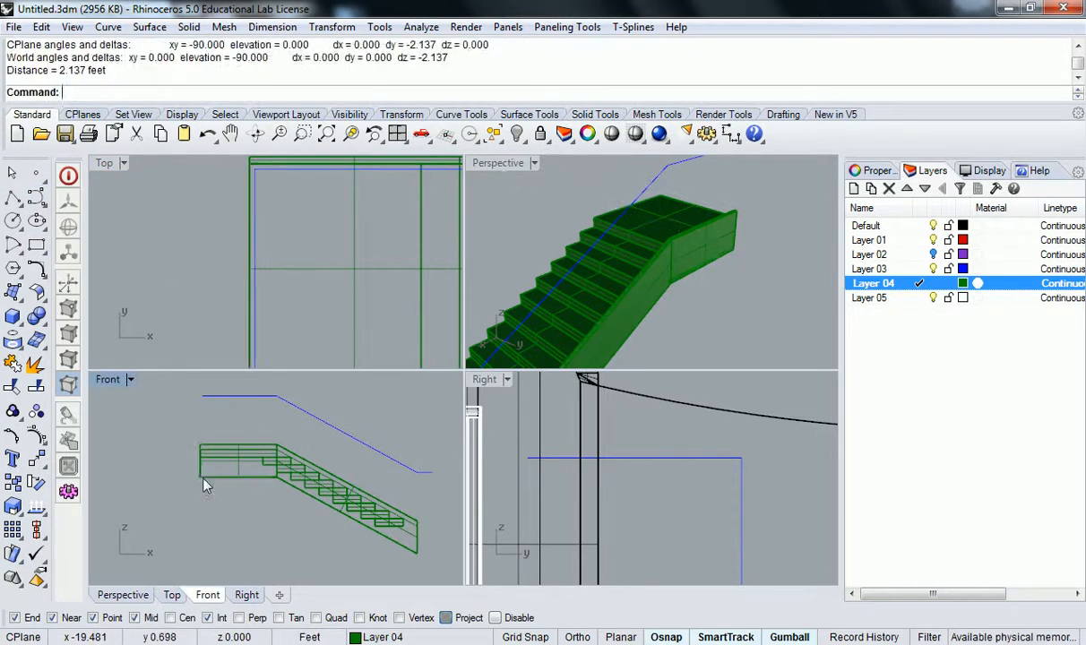
Step: Try to draw a rectangle 2" long from the panel's lower outer corner at the landing in the front view
scroll(204, 484, "up", 4)
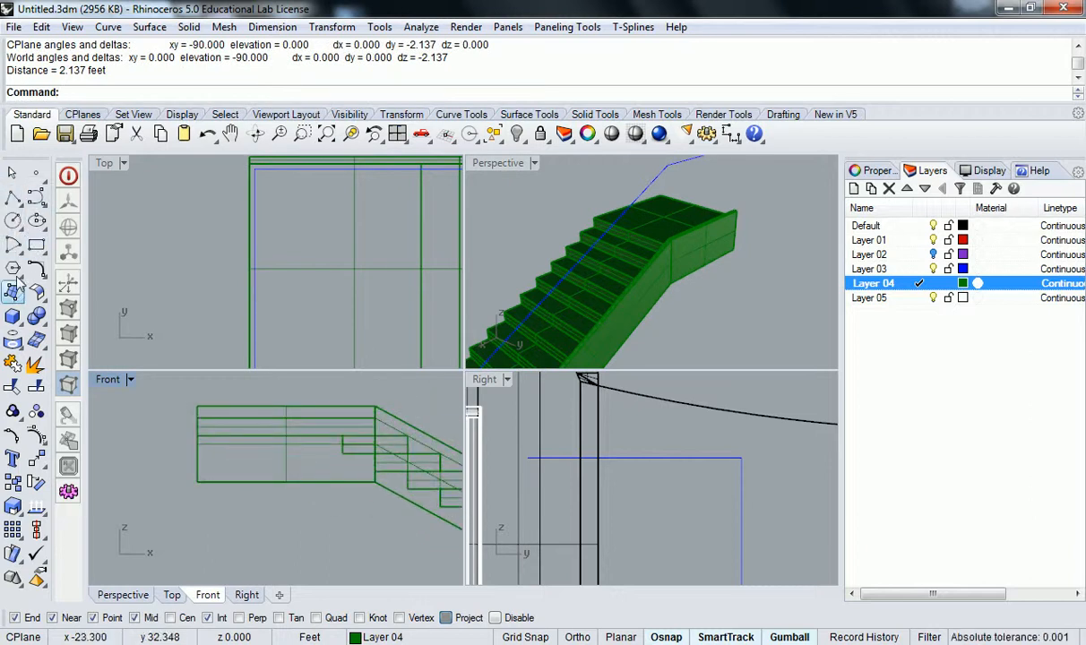
left_click(37, 245)
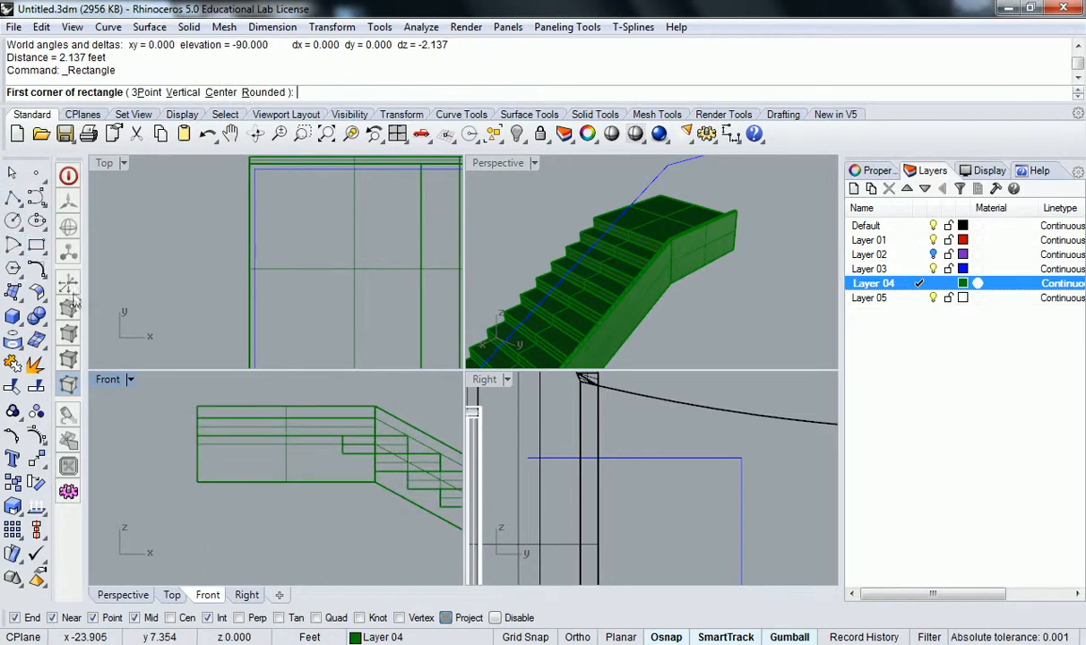
left_click(198, 482)
type("2\"")
key("Return")
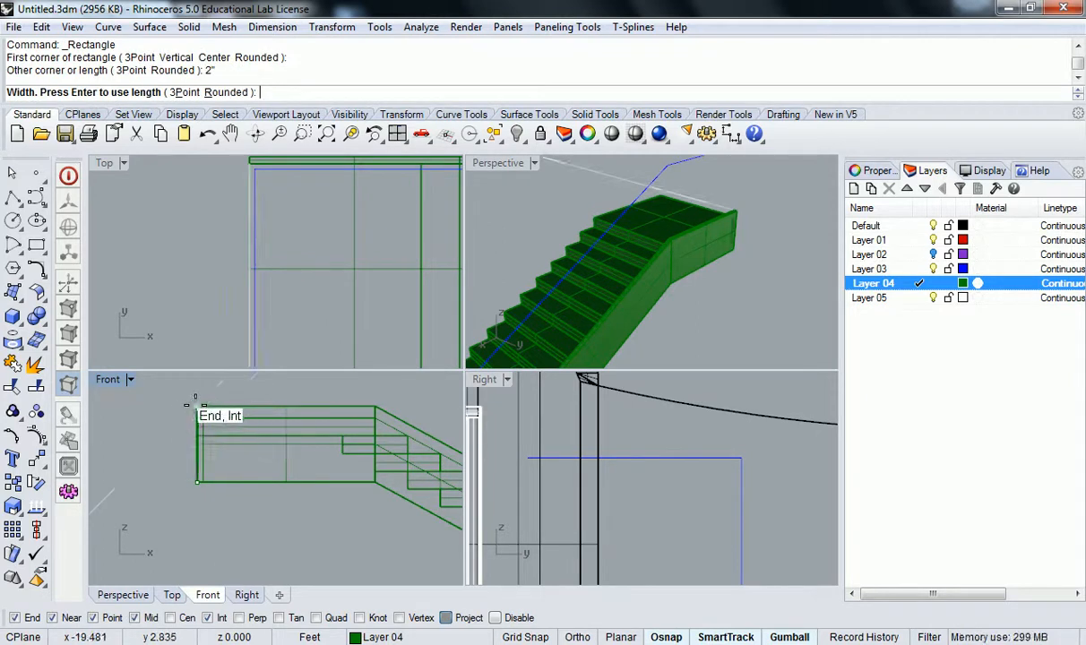
left_click(197, 402)
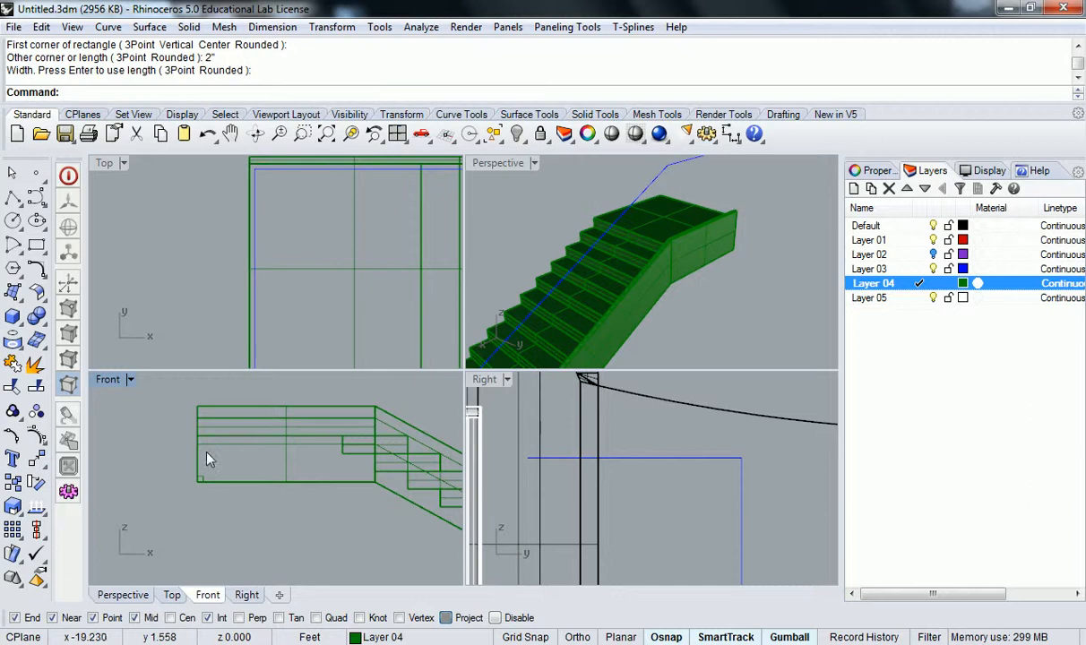
key("ctrl+z")
Step: Draw a 2" wide rectangle in the front view from the panel's lower outer corner up to its top edge at the landing's end
key("Return")
left_click(197, 482)
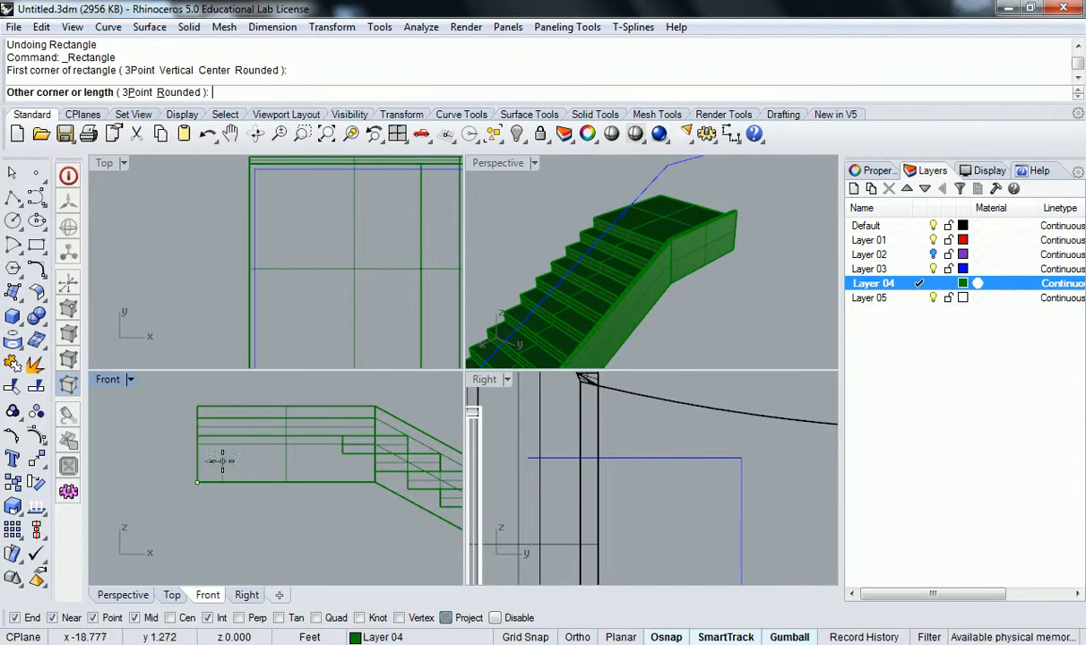
type("2\"")
key("Return")
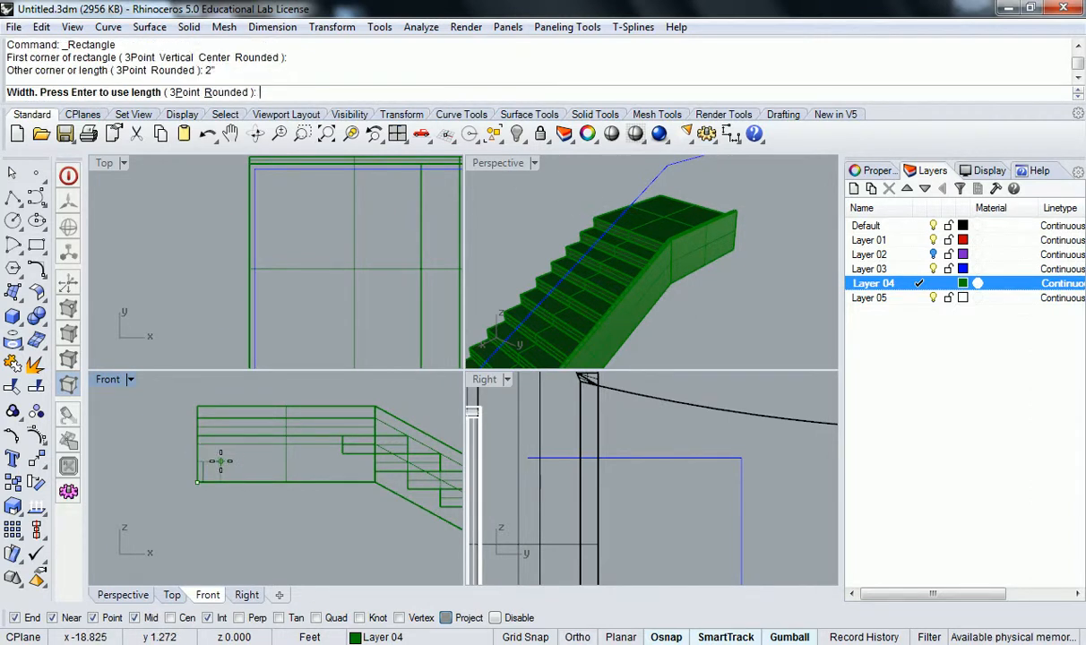
left_click(204, 410)
Step: Move the narrow rectangle outward by its own width so it sits just beyond the panel's landing end in the front view
left_click(204, 467)
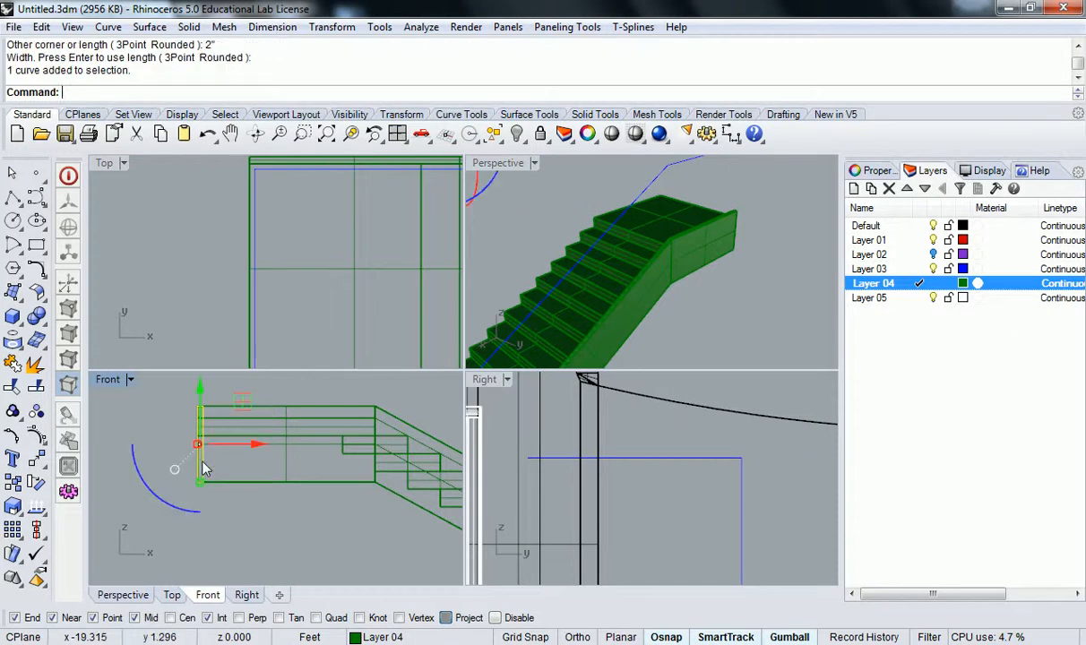
type("Move")
key("Return")
scroll(189, 408, "up", 3)
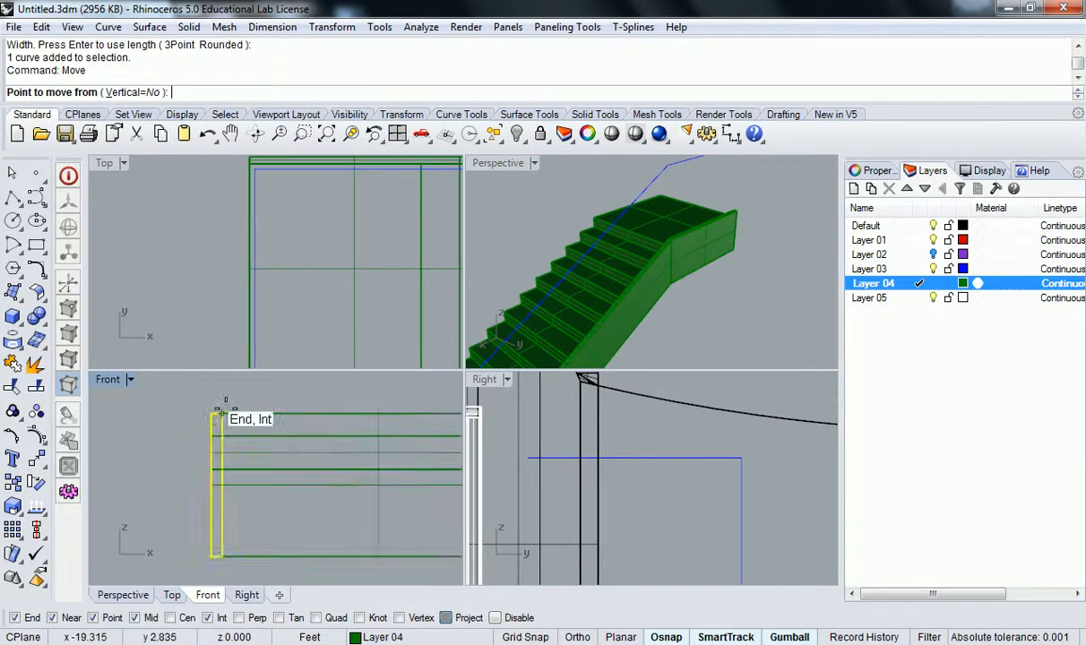
left_click(209, 412)
left_click(213, 413)
Step: Move the rectangle in the perspective view from its lower corner to the lower outer corner of the panel's landing end
right_click_drag(492, 293, 565, 196)
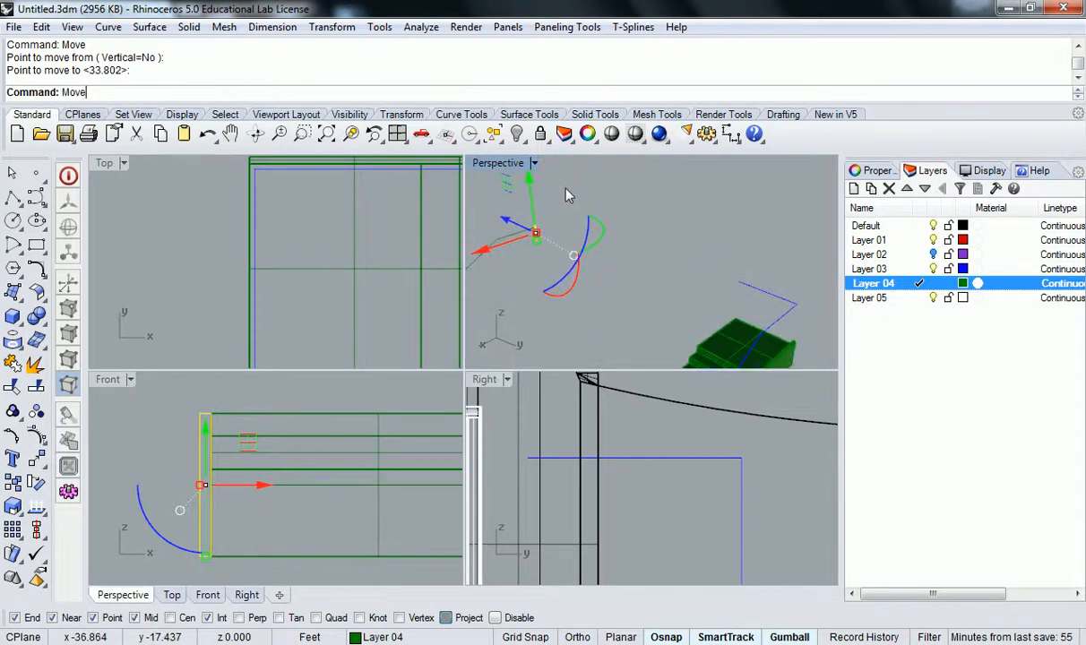
key("Return")
scroll(551, 234, "up", 4)
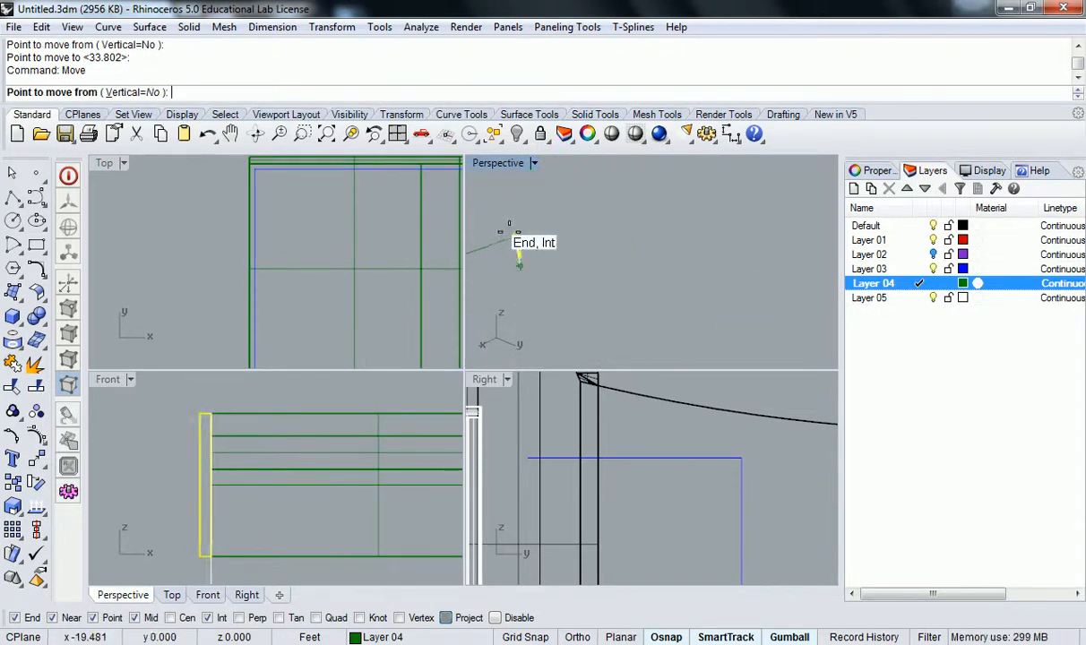
left_click(519, 261)
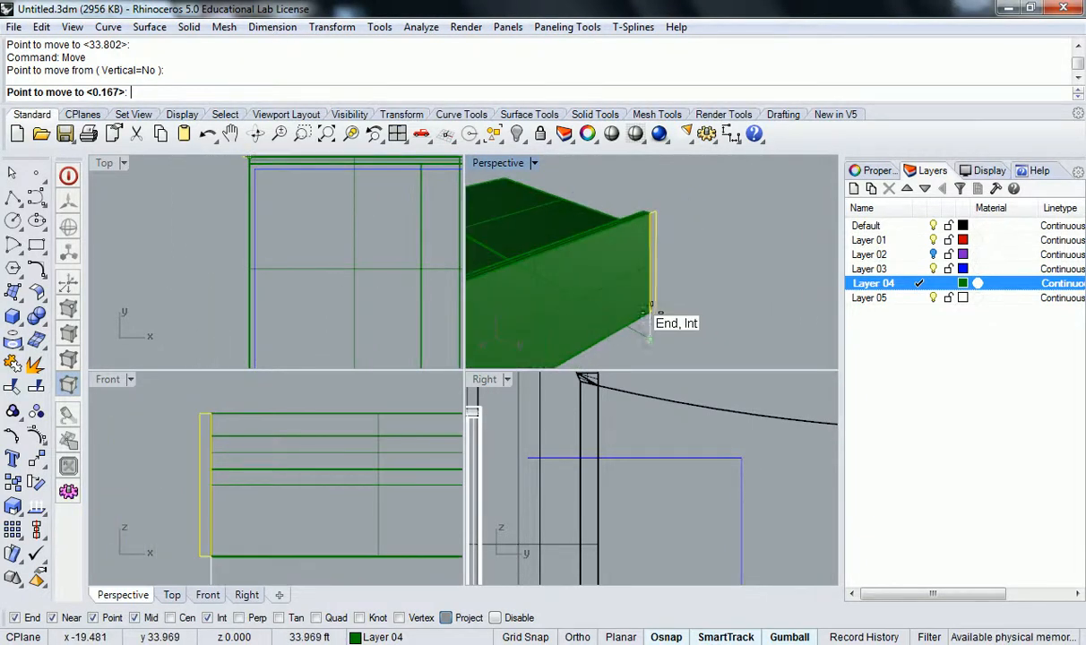
left_click(651, 312)
scroll(689, 228, "down", 5)
Step: Try to extrude the narrow rectangle along the landing's end to its far corner in the top view with BothSides on
scroll(311, 215, "down", 6)
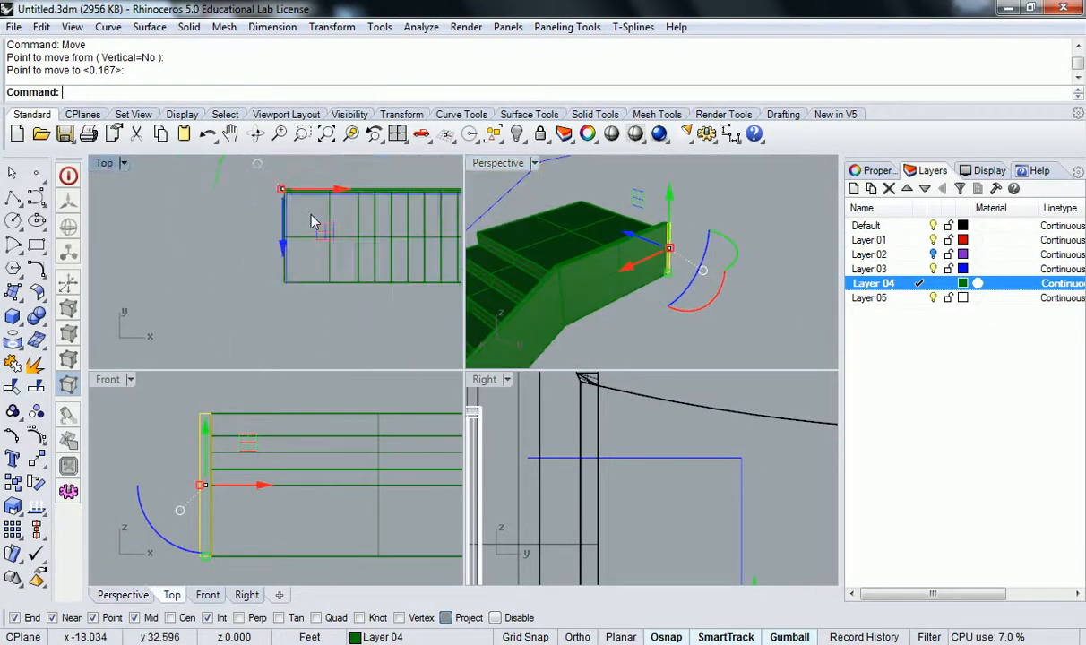
type("ExtrudeCrv")
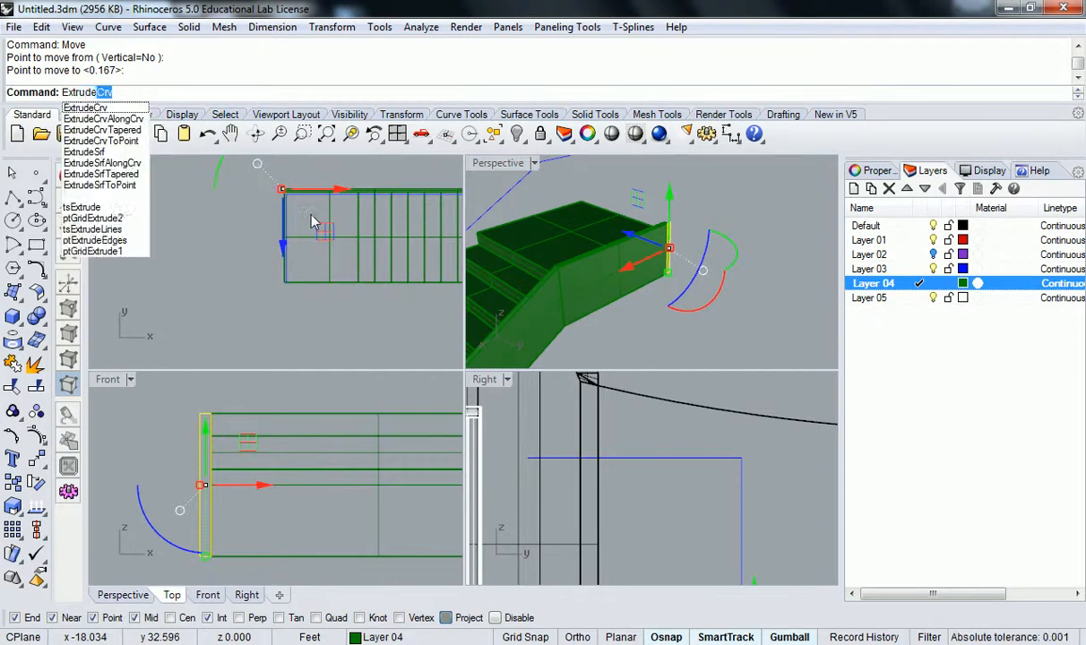
key("Return")
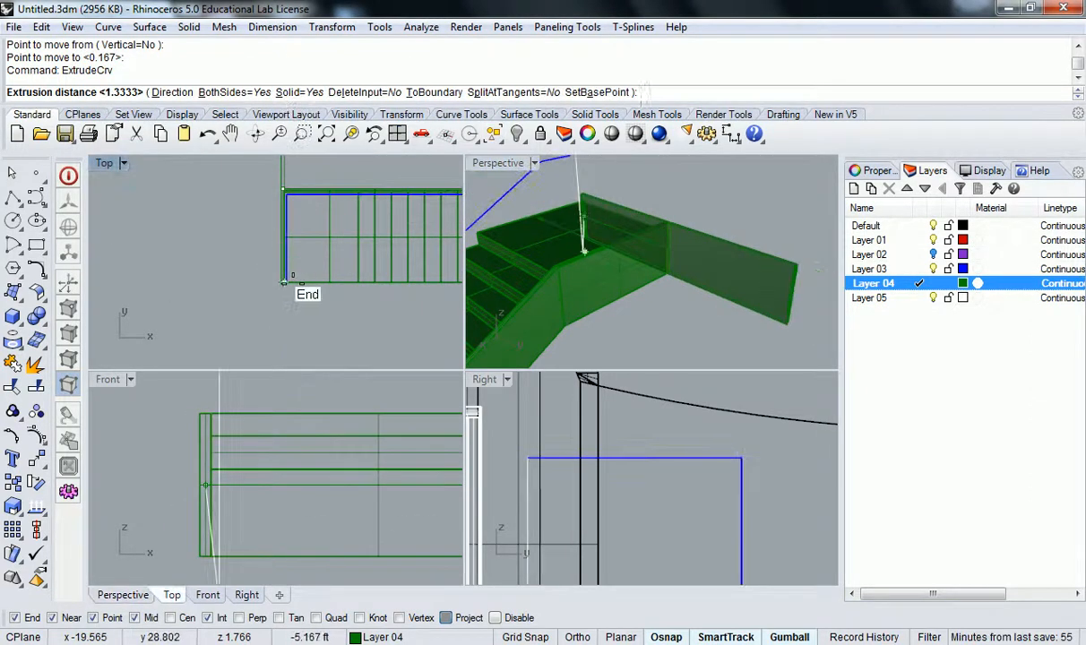
left_click(284, 283)
key("ctrl+z")
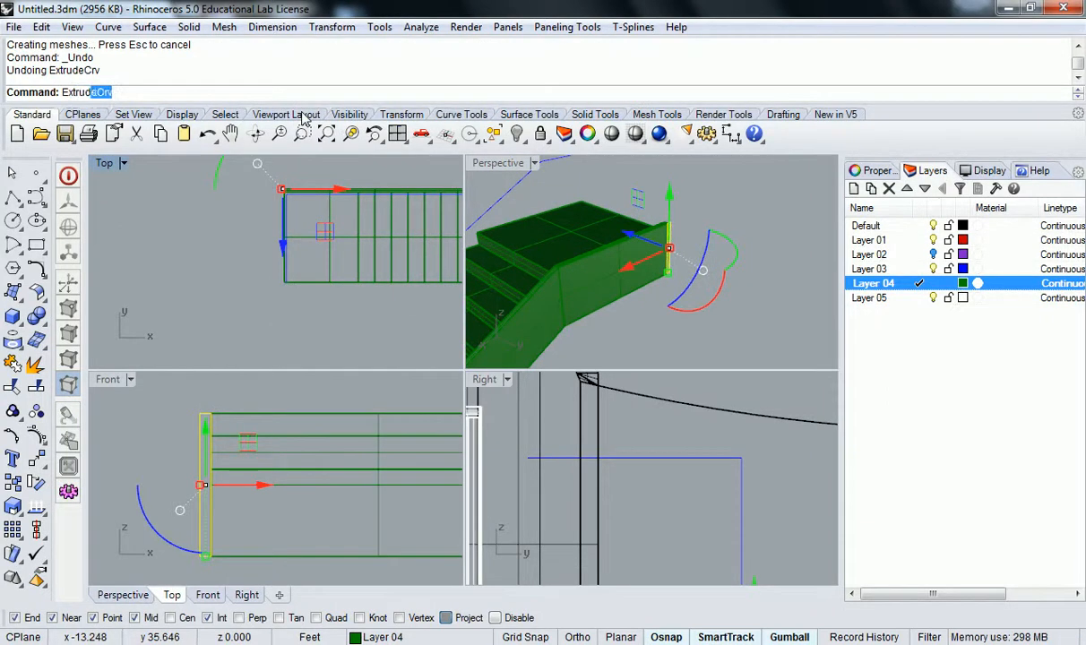
Step: Extrude the narrow rectangle as a solid along the landing's end to its far corner in the top view, with BothSides off
key("Return")
left_click(229, 92)
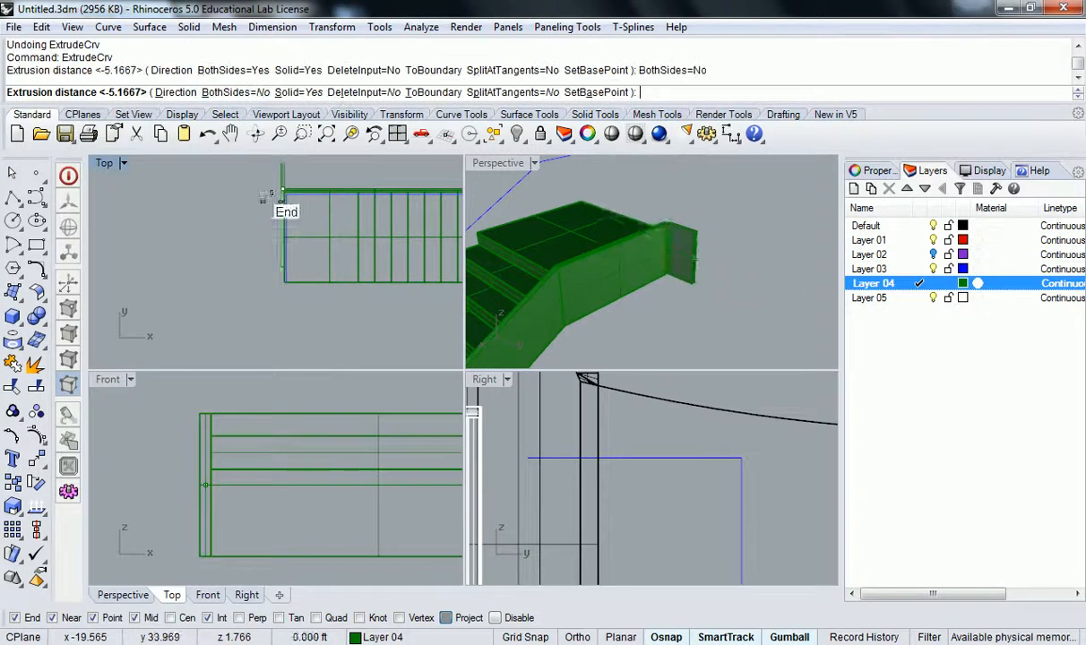
left_click(283, 283)
key("Escape")
Step: Draw a solid box in the front view, its top level with the lowest tread's underside and covering the panel's lower tip
right_click_drag(575, 258, 674, 237)
scroll(673, 242, "down", 3)
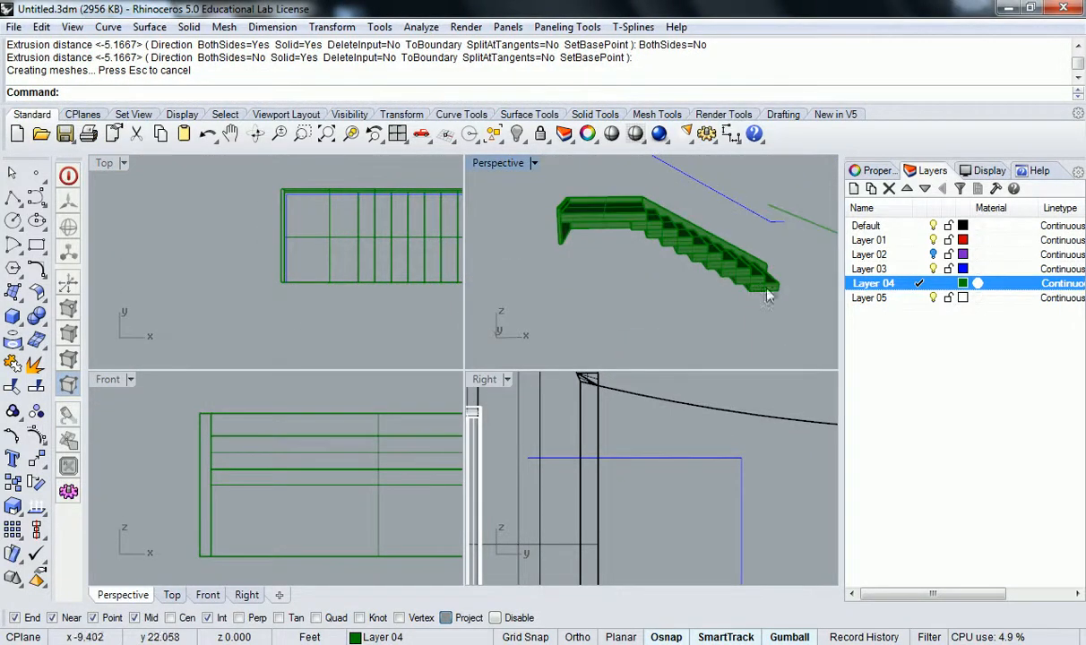
right_click_drag(719, 268, 760, 281)
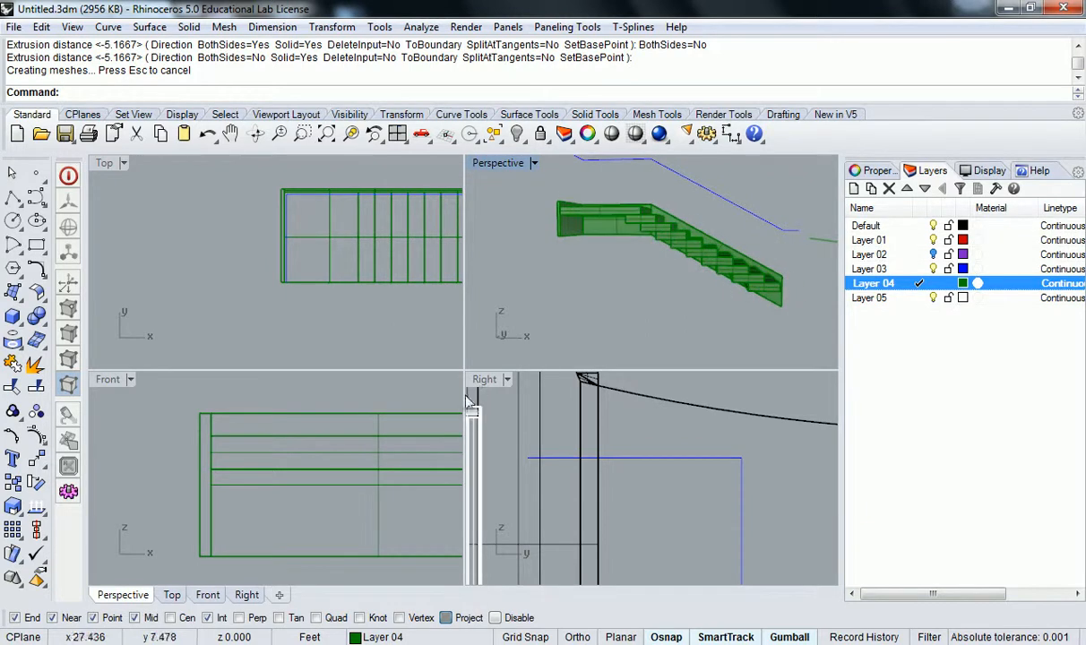
scroll(346, 426, "down", 7)
right_click_drag(346, 426, 139, 398)
scroll(193, 428, "up", 6)
right_click_drag(193, 429, 289, 427)
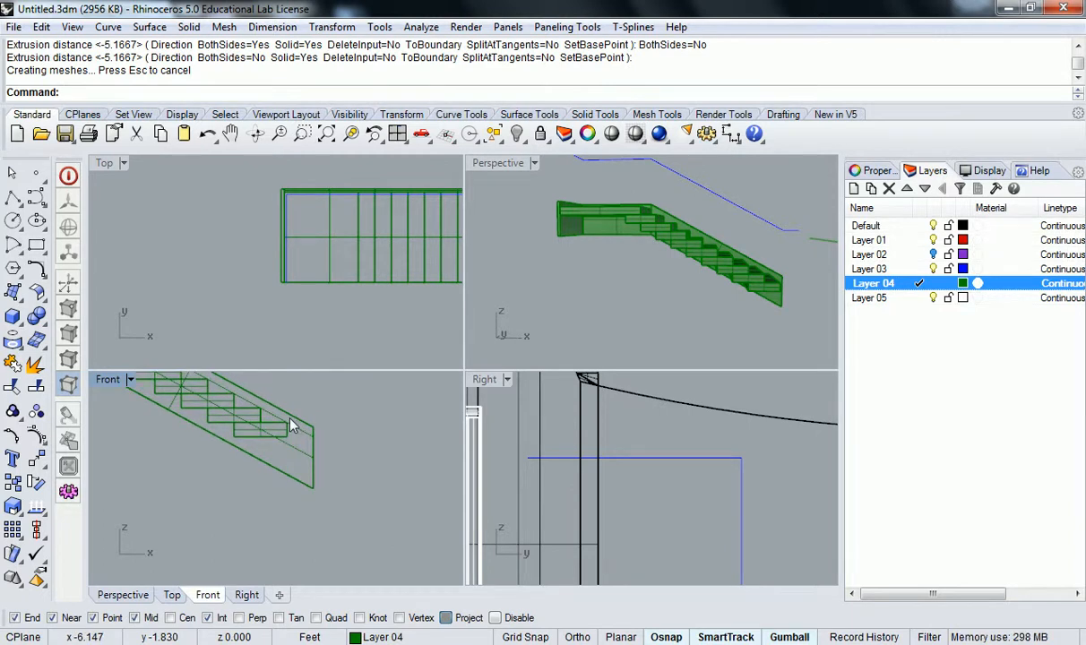
left_click(14, 318)
right_click_drag(250, 455, 282, 453)
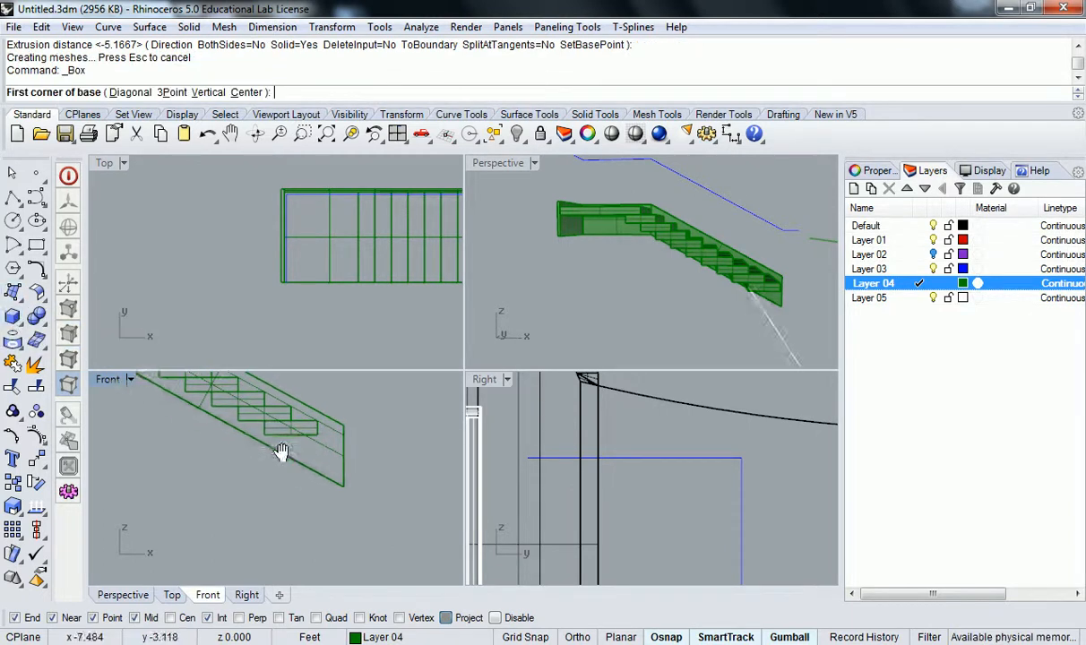
left_click(190, 435)
left_click(422, 521)
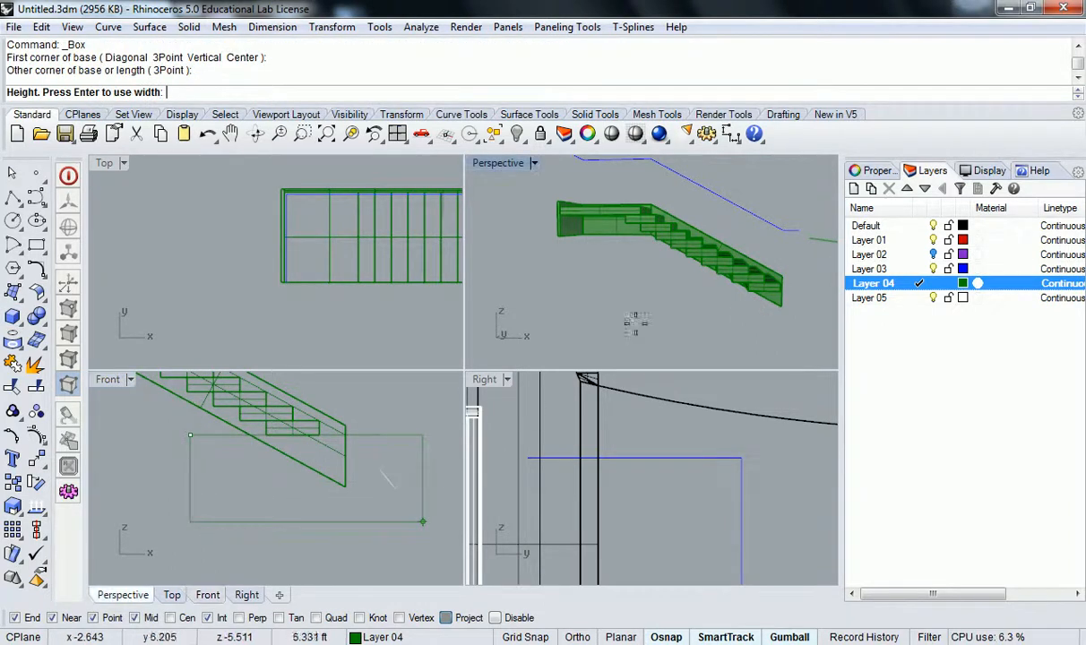
scroll(644, 296, "down", 6)
left_click(728, 216)
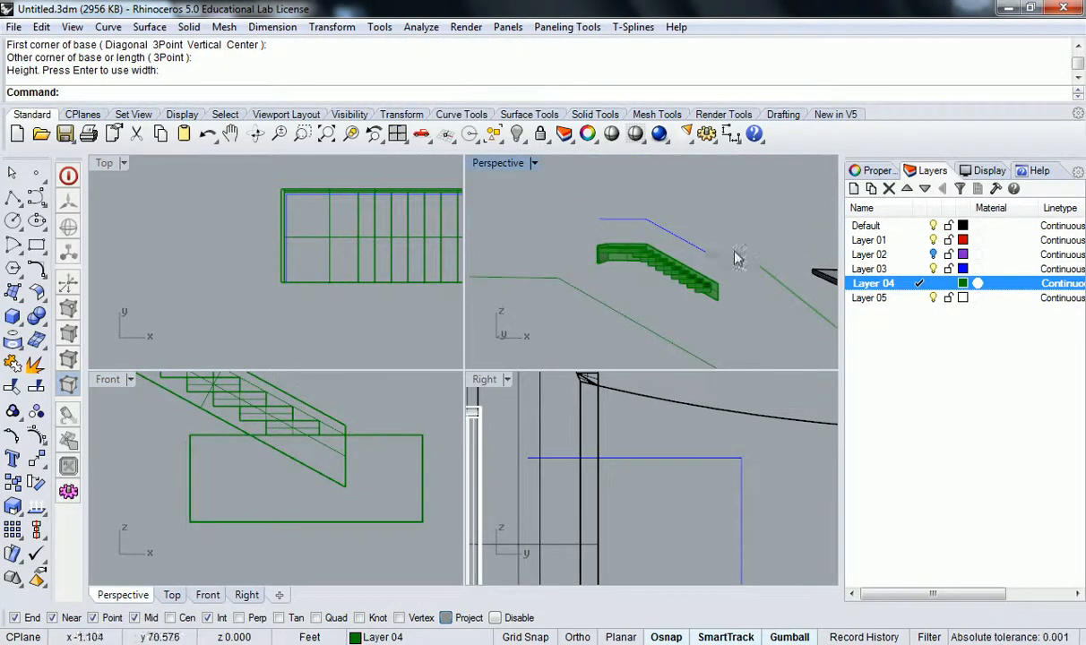
Step: Shift the box crosswise so it passes through the foot of the stair panel
scroll(696, 231, "down", 5)
right_click_drag(694, 230, 573, 333)
left_click(558, 347)
left_click_drag(620, 337, 717, 285)
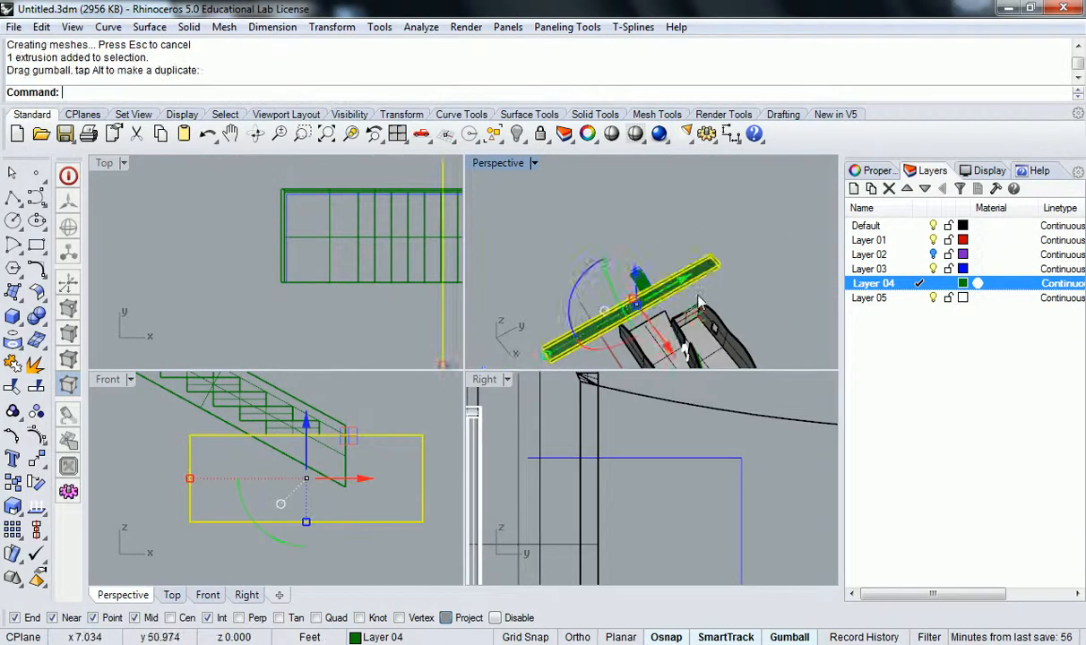
left_click(575, 259)
type("Boolead")
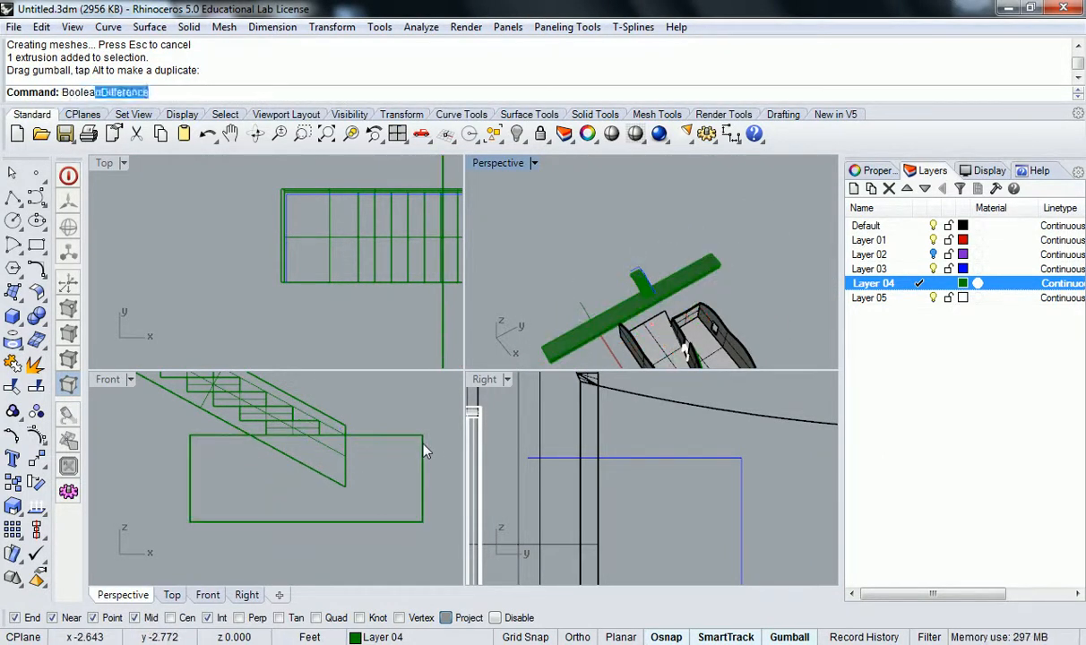
key("Return")
type("Boo")
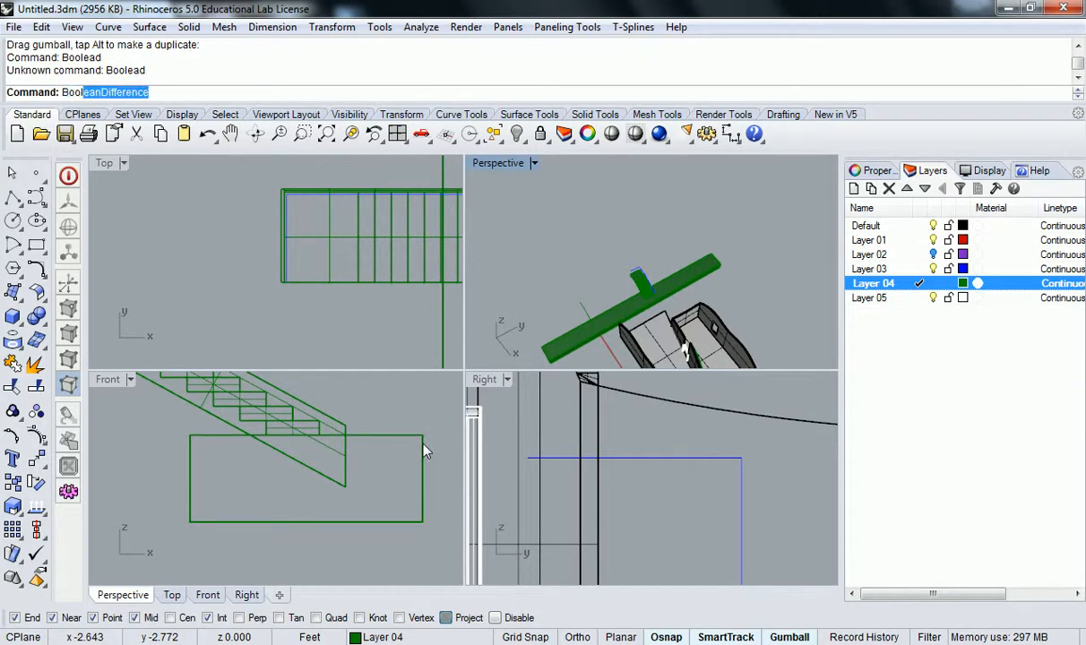
key("Return")
left_click(215, 415)
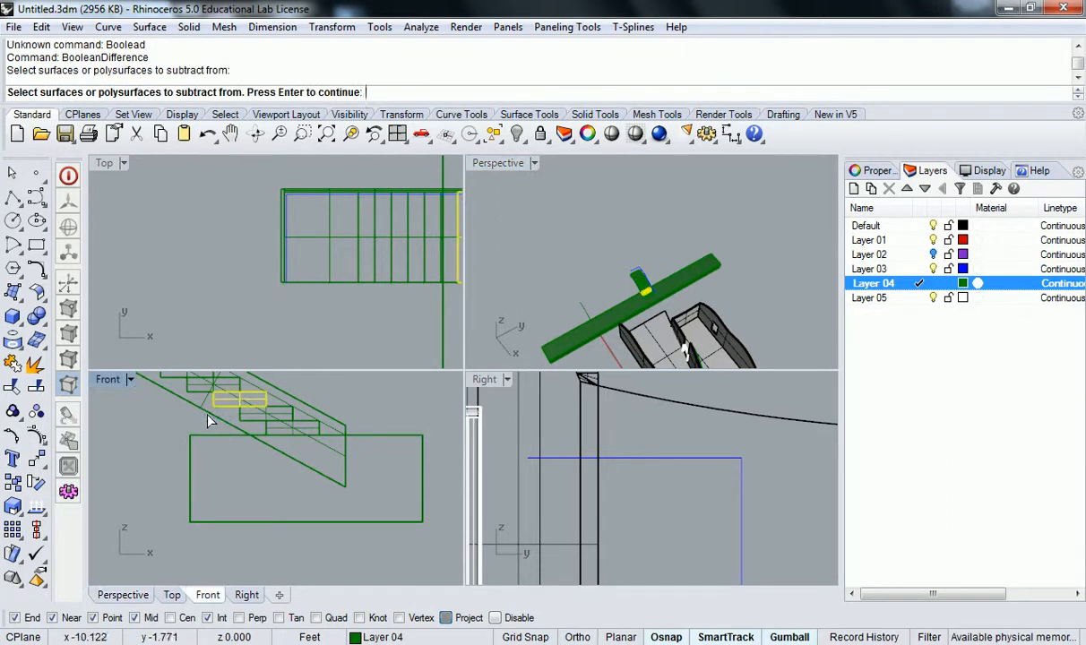
key("Escape")
Step: Subtract the box from the sloped stair panel with BooleanDifference and delete the leftover untrimmed panel
key("Return")
left_click(199, 412)
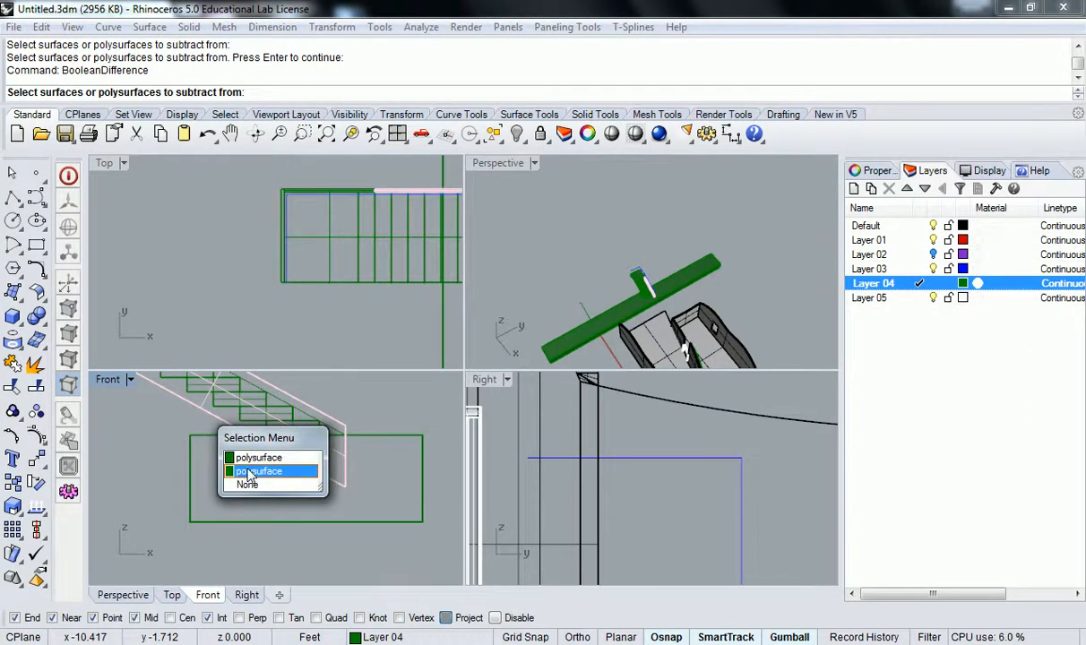
left_click(251, 473)
left_click(193, 448)
key("Return")
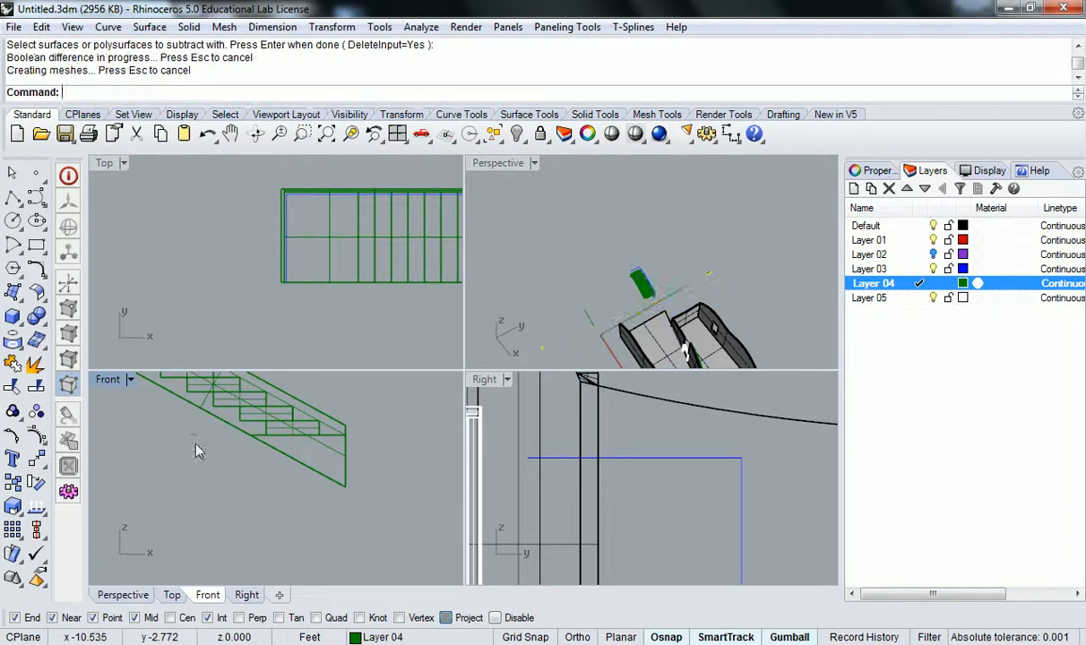
left_click(345, 459)
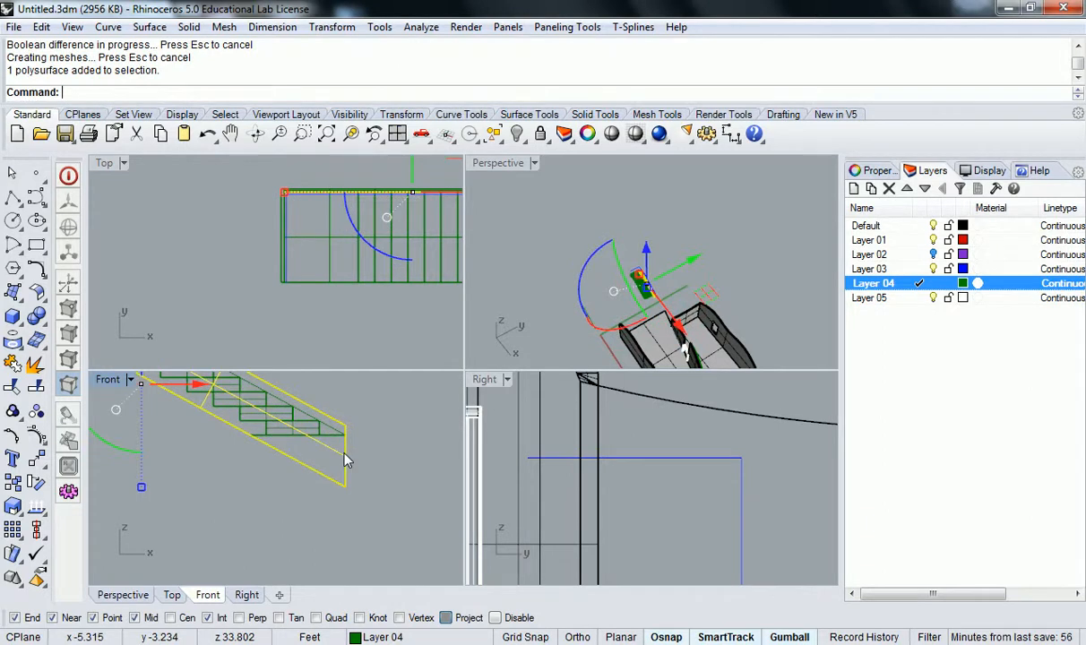
key("Delete")
Step: Examine the trimmed staircase with its rail curve and the placement of the other staircase inside the building
right_click_drag(215, 429, 292, 461)
right_click_drag(723, 295, 595, 248)
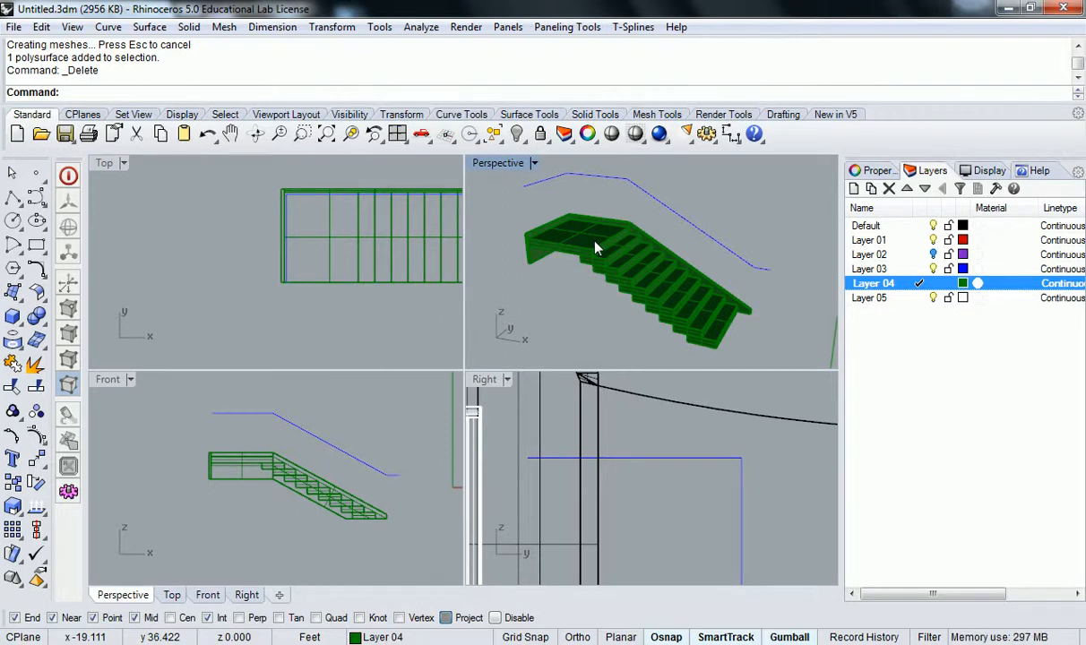
right_click_drag(546, 205, 594, 271, "shift")
scroll(595, 272, "up", 2)
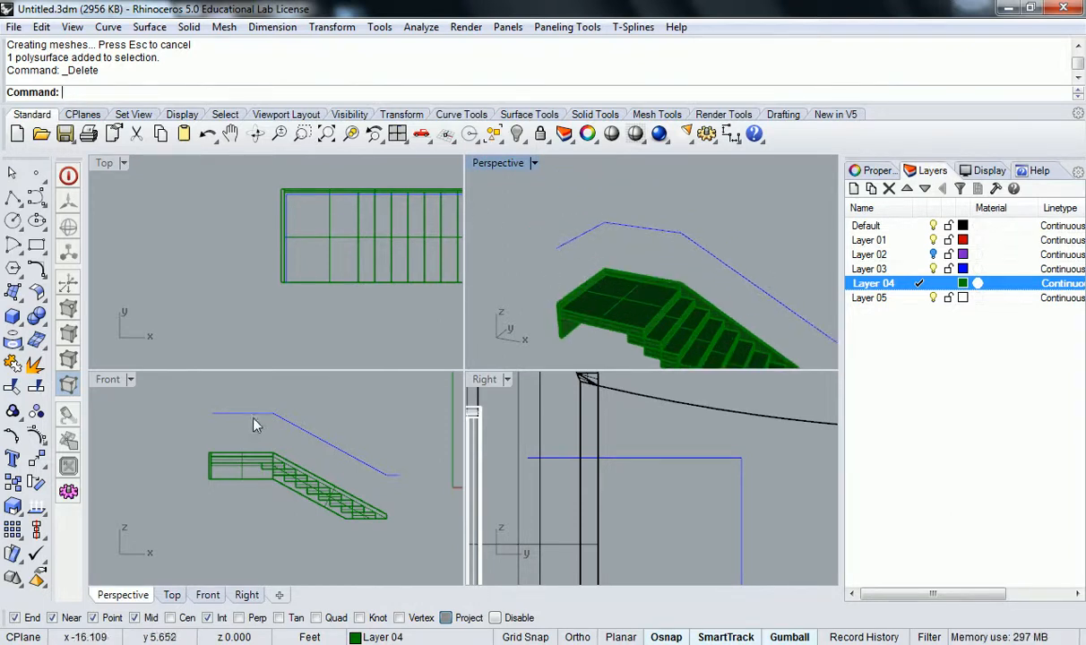
scroll(276, 441, "up", 3)
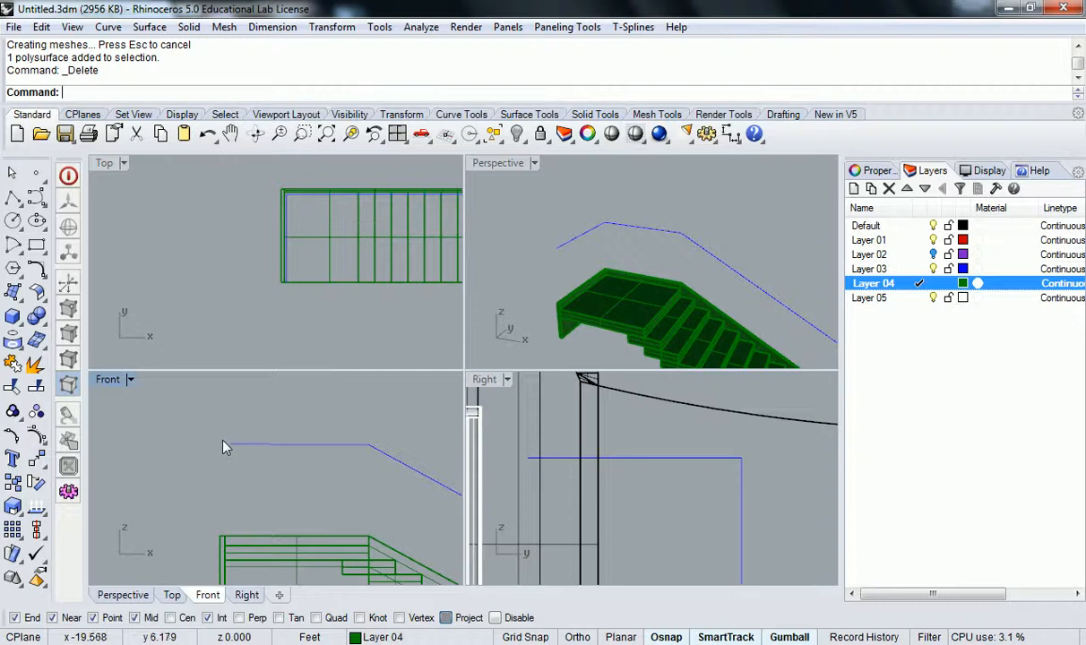
scroll(596, 274, "down", 2)
scroll(394, 278, "down", 2)
scroll(394, 273, "down", 8)
middle_click(393, 274)
right_click_drag(392, 274, 263, 279)
scroll(372, 262, "up", 10)
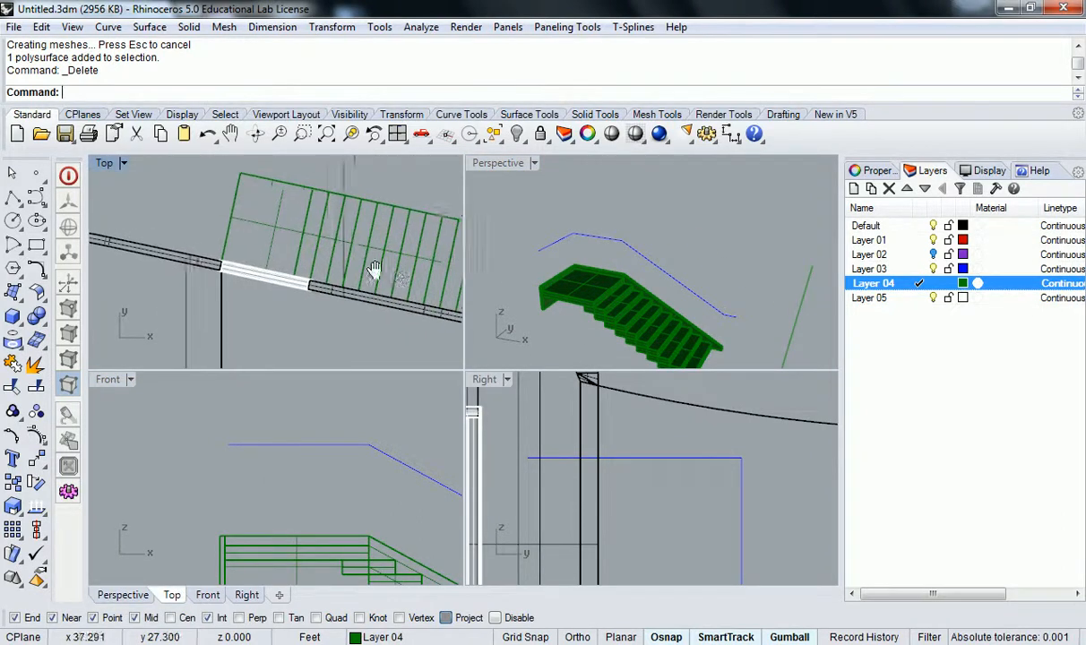
right_click_drag(406, 266, 310, 275)
scroll(643, 250, "down", 16)
right_click_drag(740, 292, 530, 318)
scroll(531, 318, "up", 5)
right_click_drag(665, 302, 654, 283)
scroll(654, 265, "up", 10)
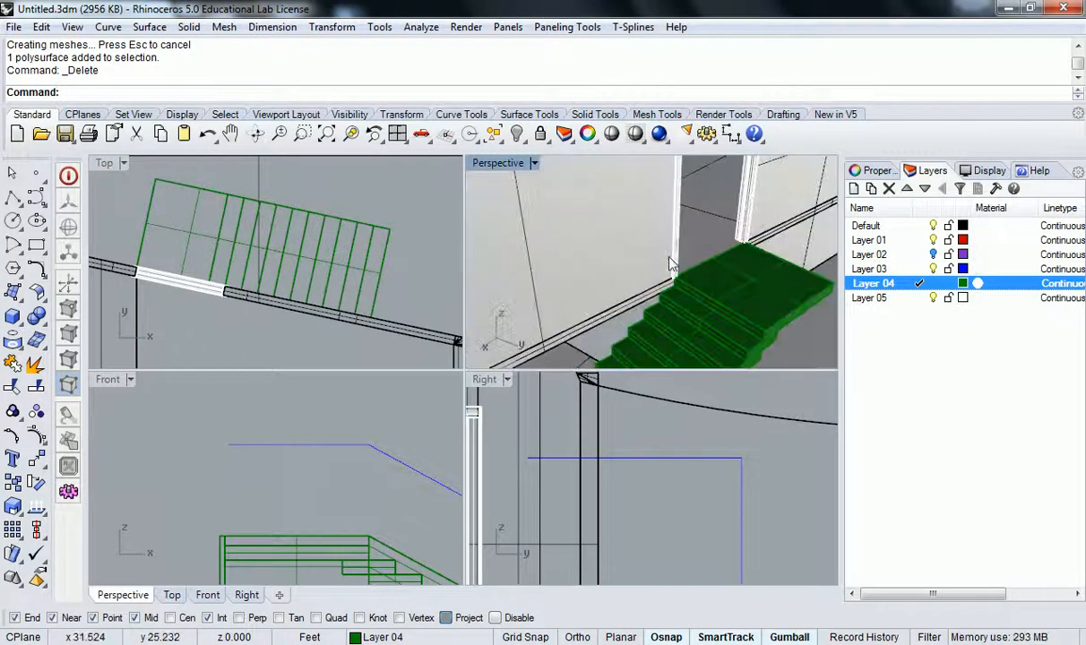
scroll(681, 234, "down", 10)
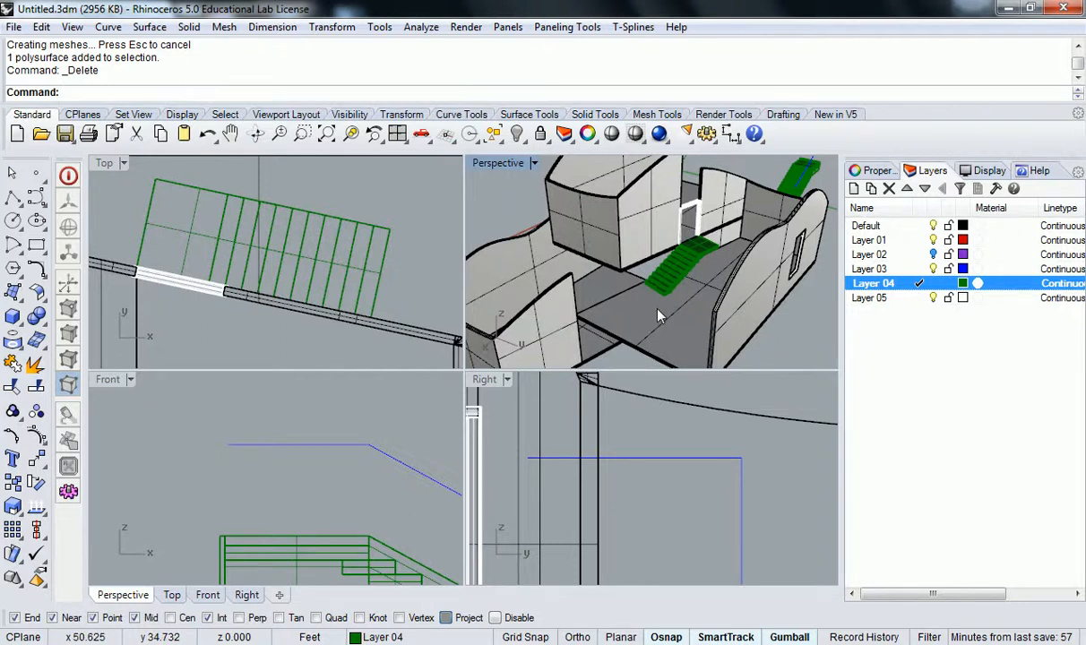
scroll(650, 296, "up", 3)
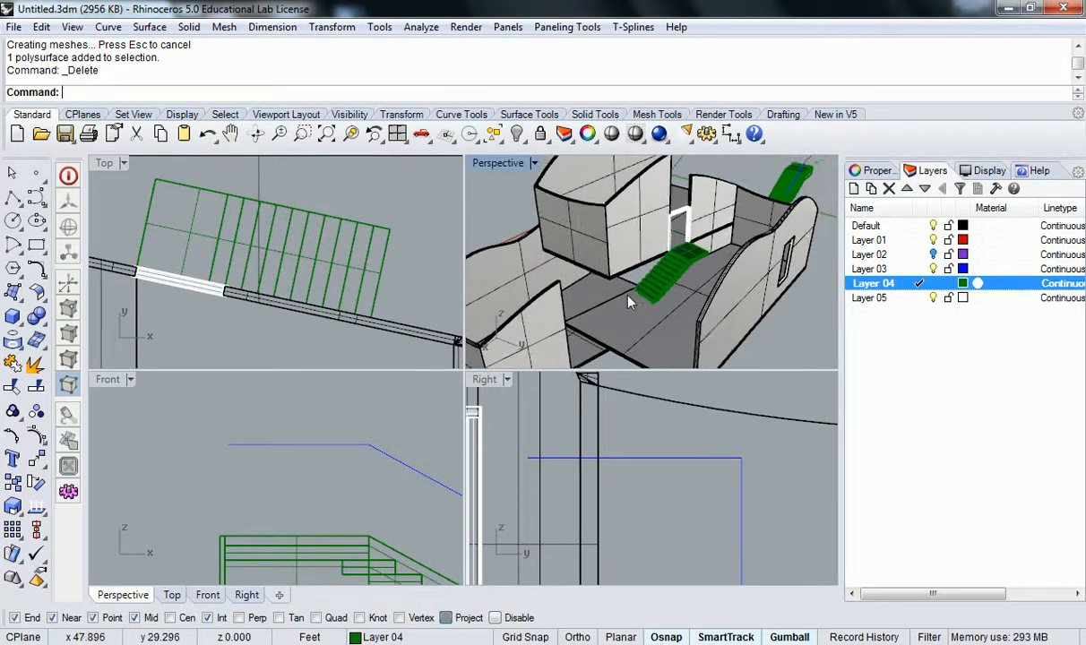
scroll(666, 259, "down", 10)
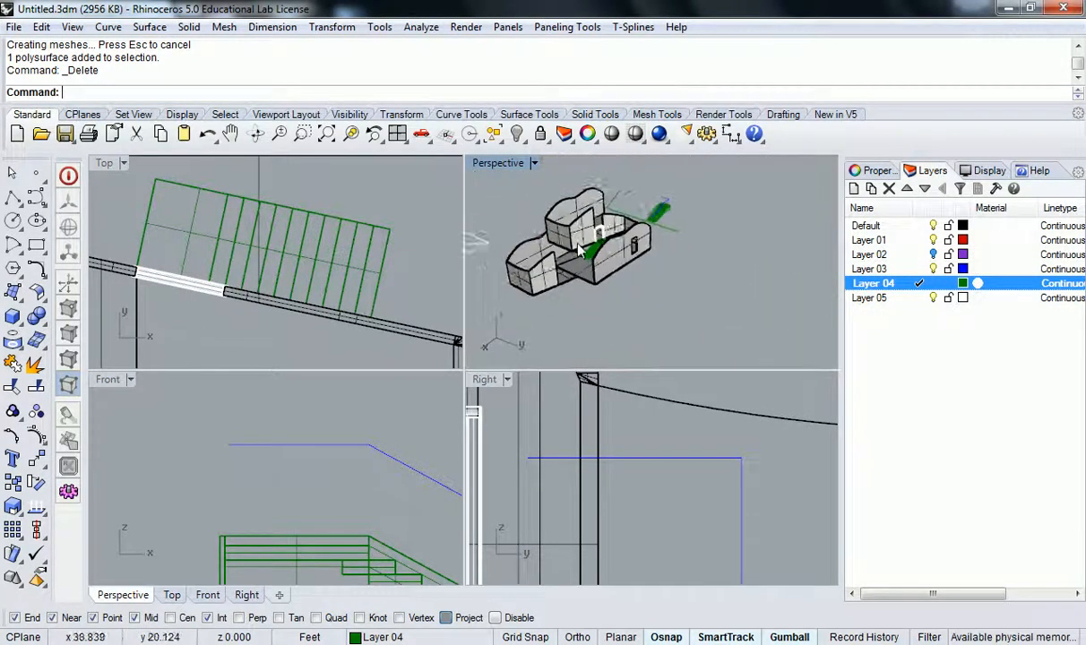
Step: Return to the separate staircase with the rail curve and make Layer 01 the current layer
right_click_drag(598, 300, 669, 285)
scroll(587, 302, "up", 10)
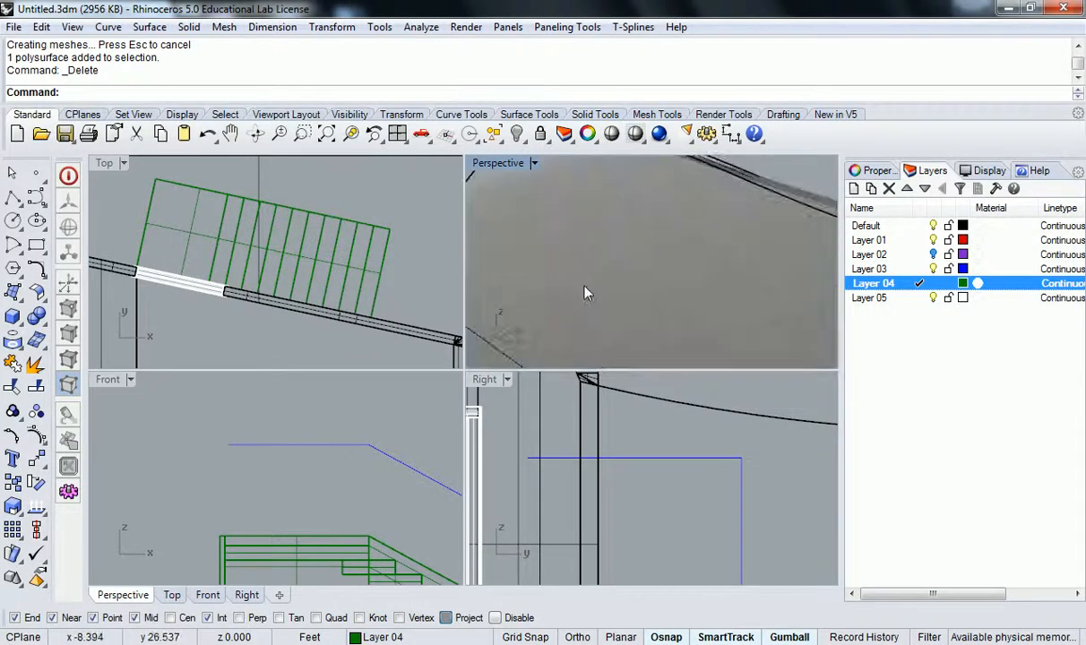
right_click_drag(655, 345, 619, 266, "shift")
scroll(530, 209, "up", 5)
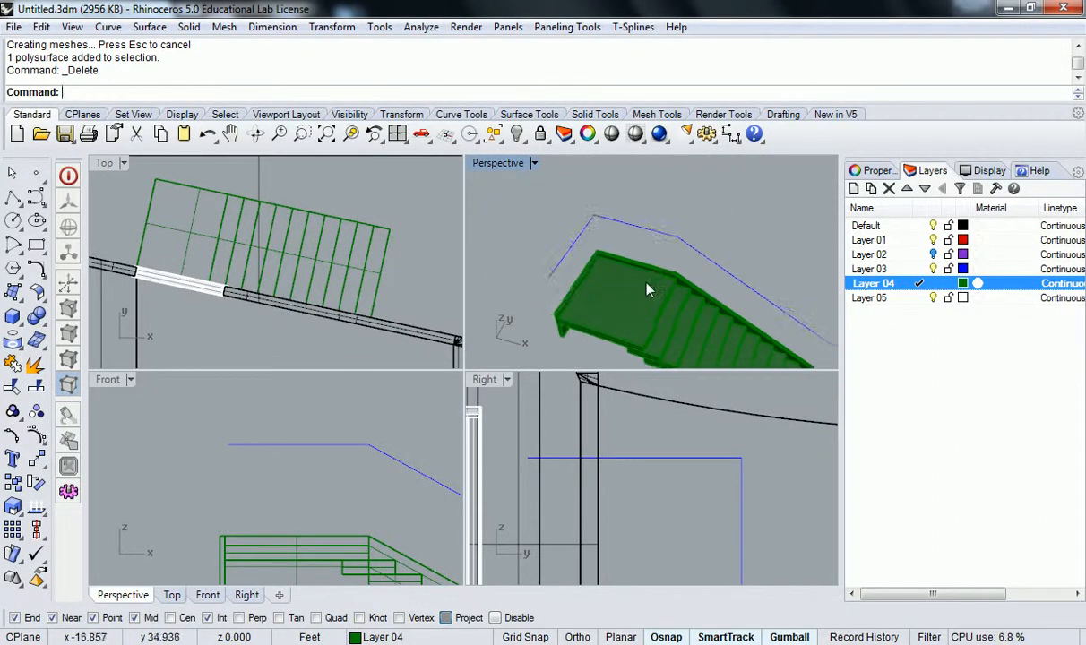
scroll(639, 264, "up", 5)
scroll(667, 295, "down", 5)
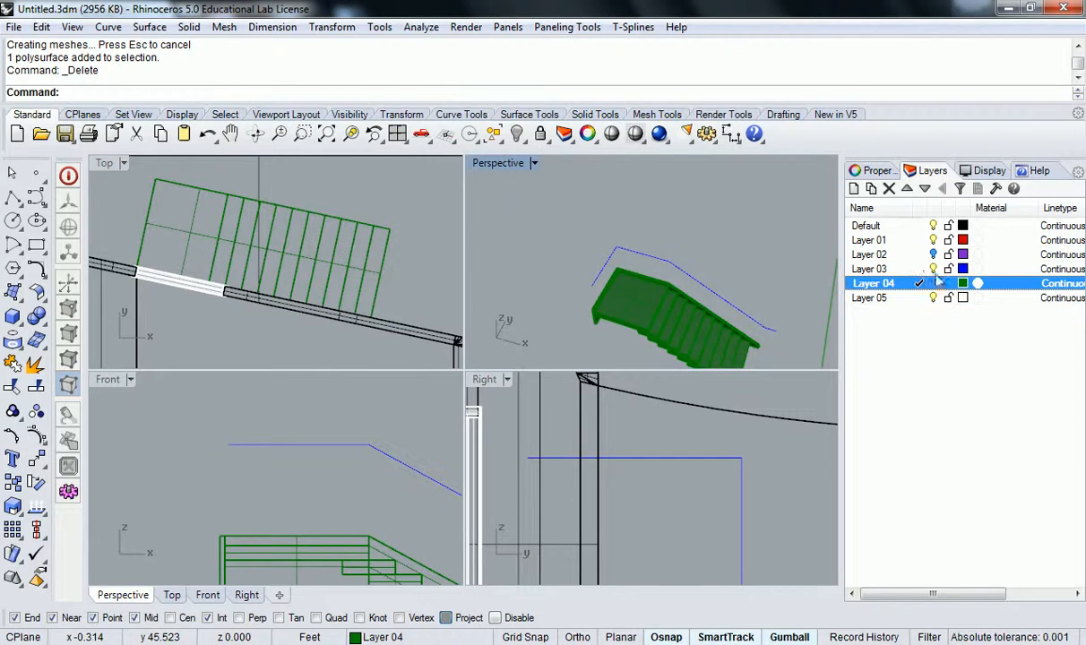
left_click(921, 240)
Step: Try to draw a 1" by 1" rectangle in the front view from the landing end of the blue rail curve
right_click_drag(709, 325, 710, 260)
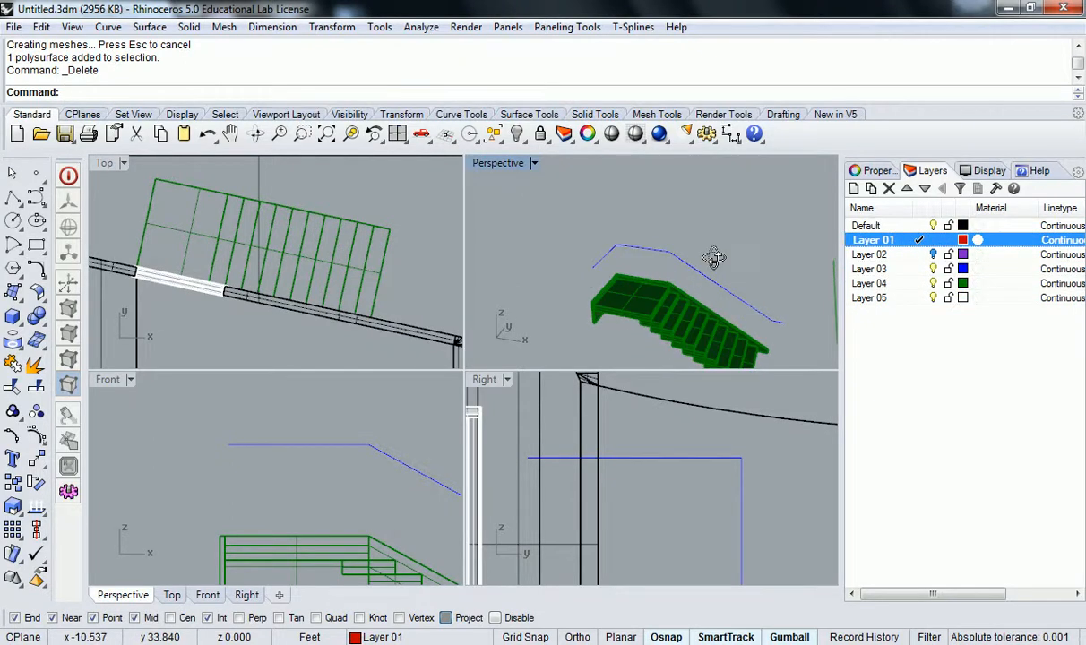
scroll(230, 452, "up", 2)
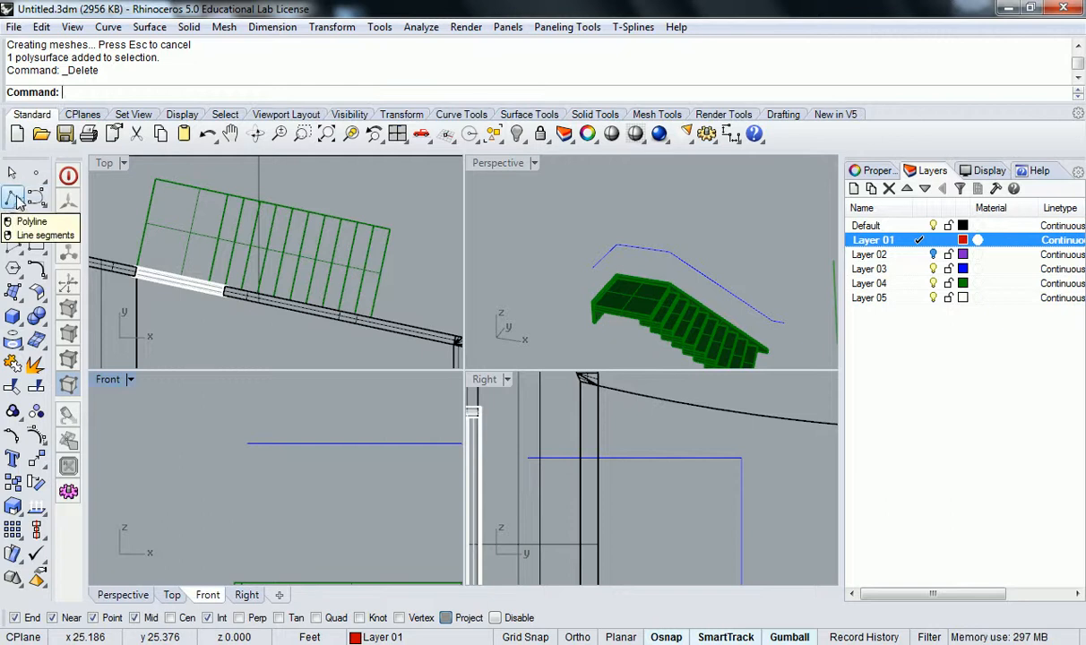
left_click(36, 243)
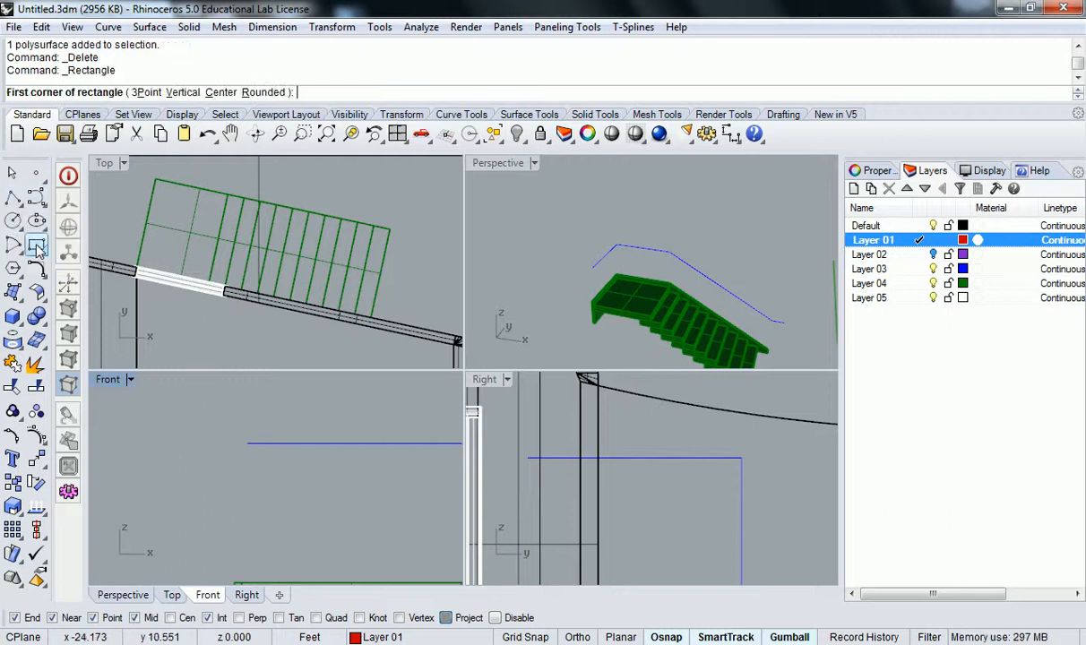
left_click(248, 442)
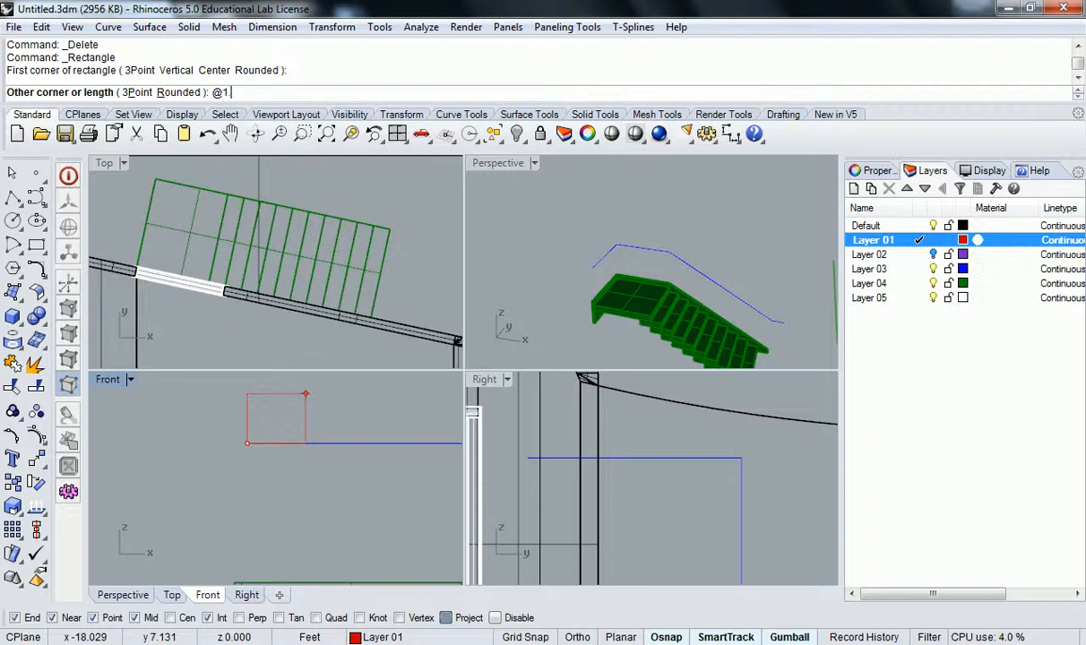
type("@1',1\"")
key("Return")
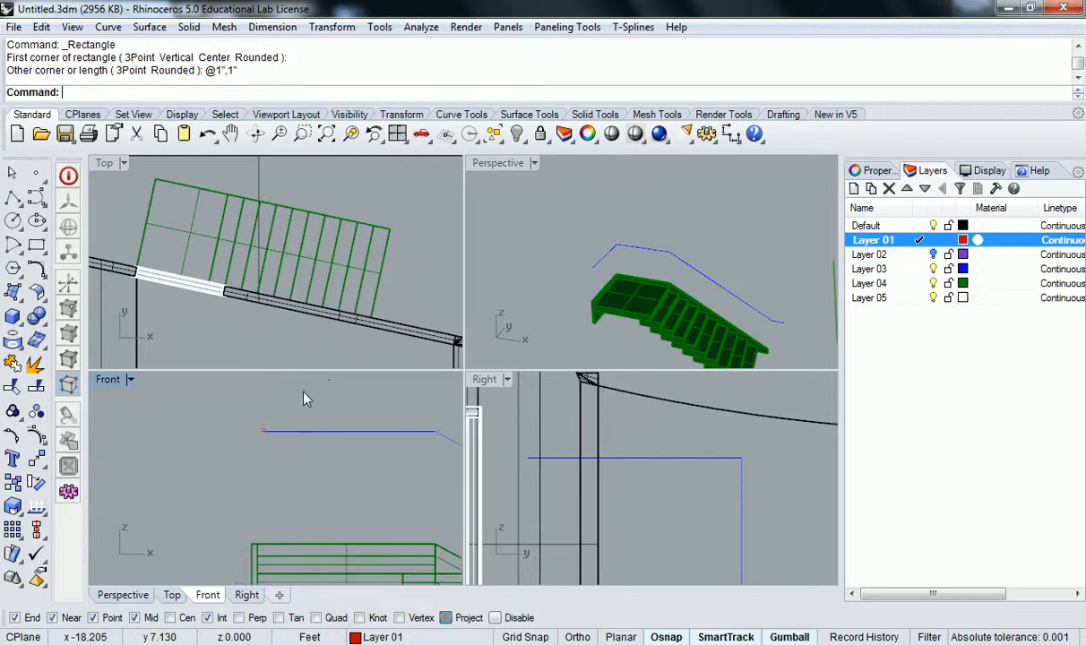
key("ctrl+z")
Step: Draw a 2" by 2" rectangle in the front view at the landing end of the blue rail curve
key("Return")
left_click(267, 437)
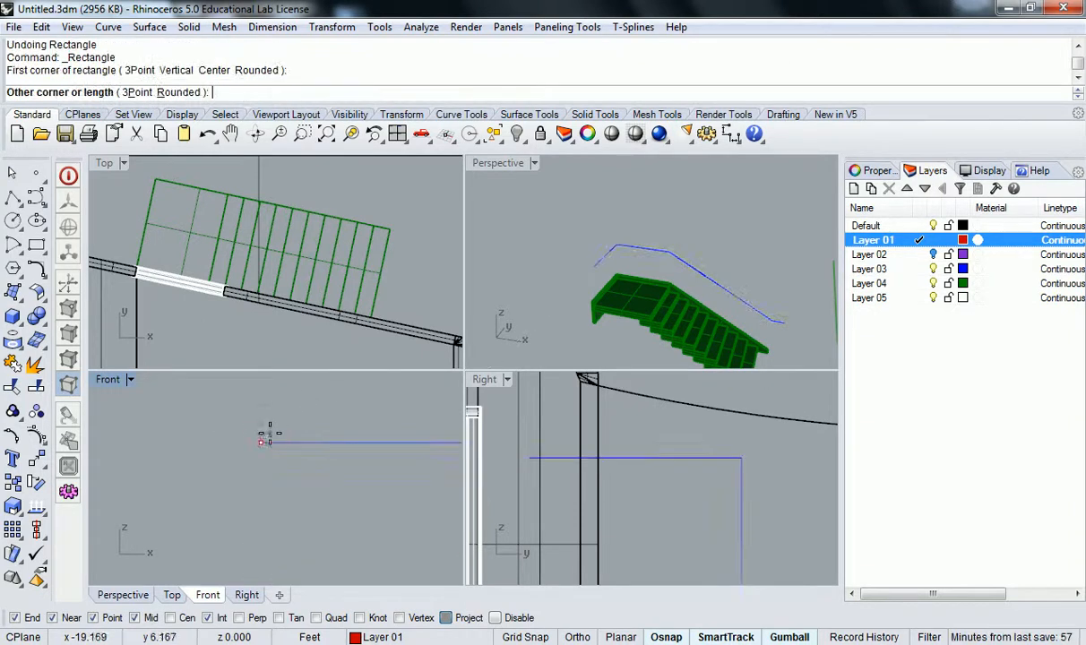
type("@2',2'")
key("Return")
Step: Move the rectangle by its centre onto the landing end of the rail curve in 3D
left_click(265, 438)
scroll(273, 434, "up", 8)
type("M")
key("Return")
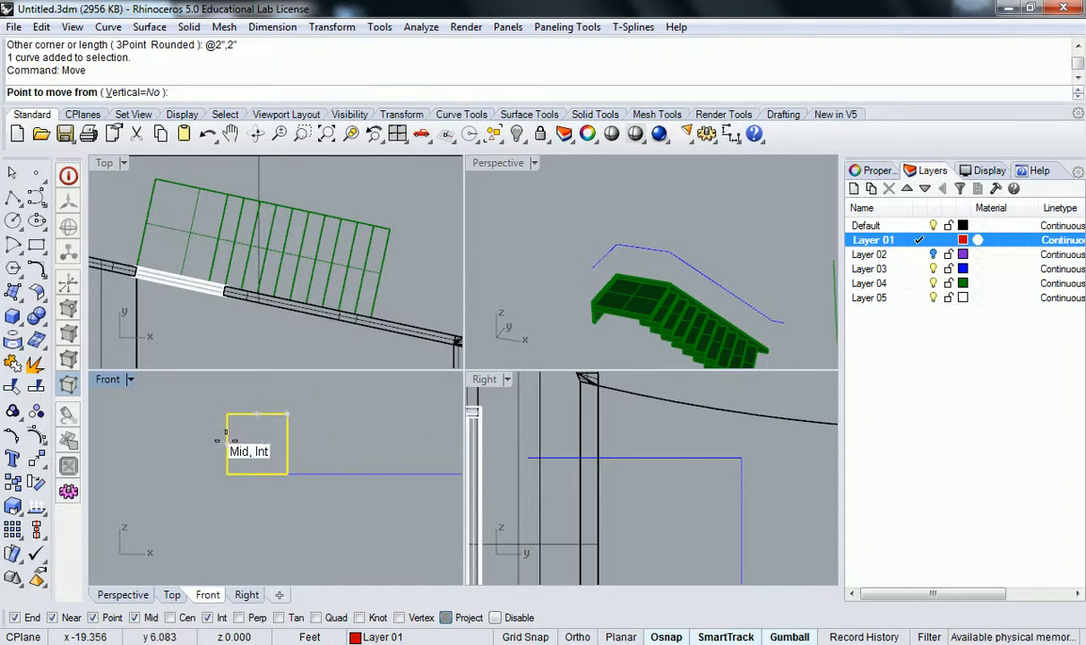
left_click(257, 442)
scroll(582, 264, "up", 5)
scroll(600, 265, "down", 3)
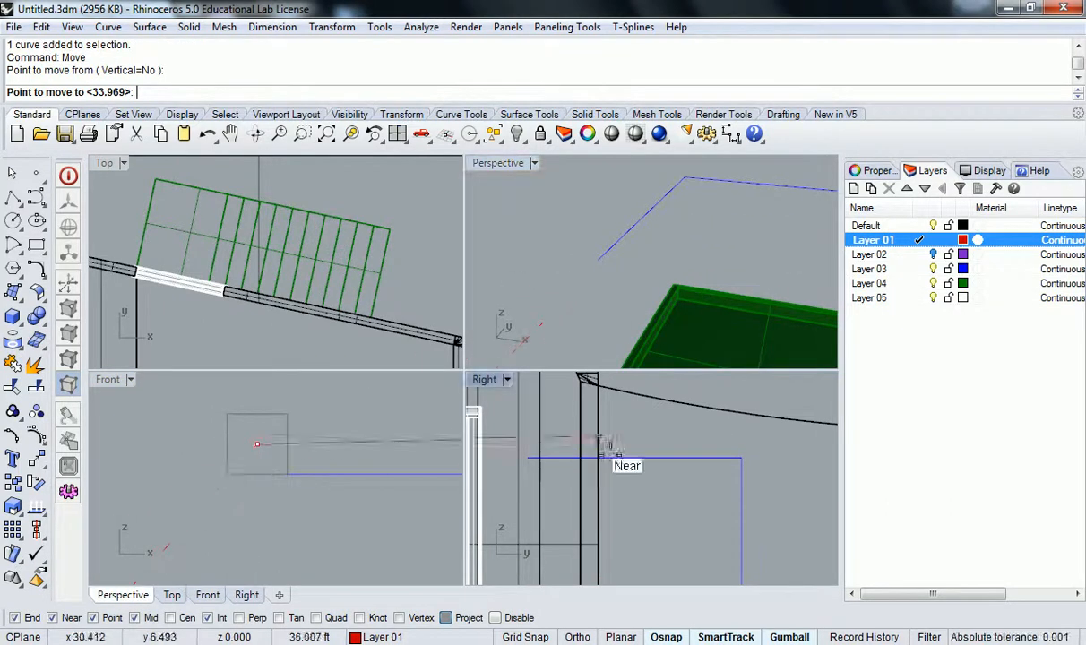
left_click(599, 257)
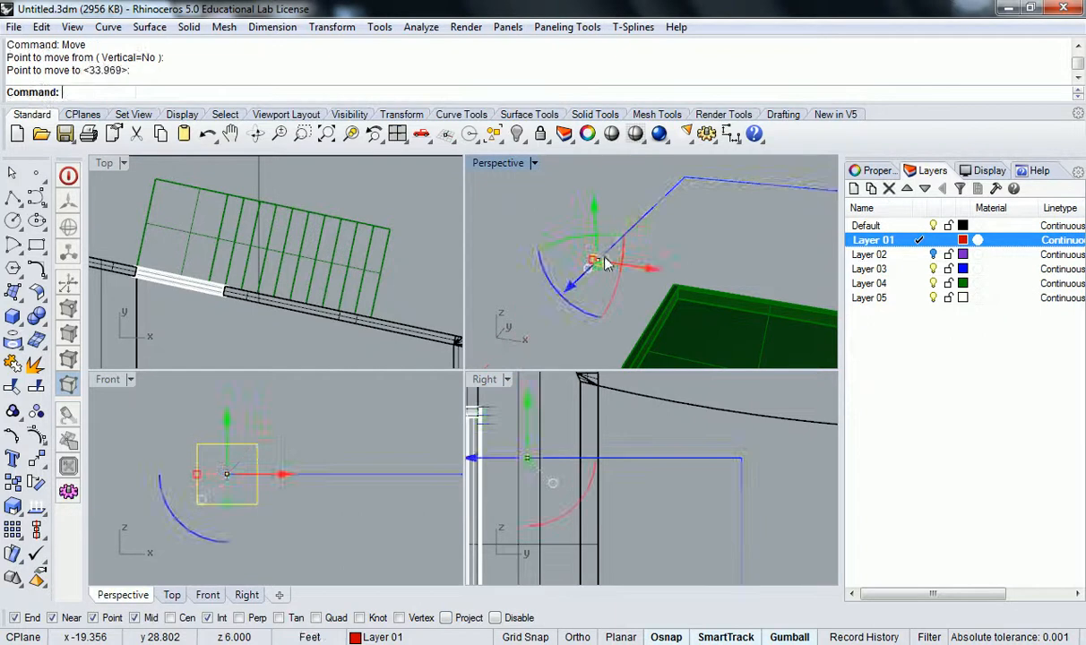
Step: Sweep the rectangle along the rail curve with Sweep1, using the Freeform style and Do not simplify, to make the handrail
right_click_drag(639, 249, 601, 206)
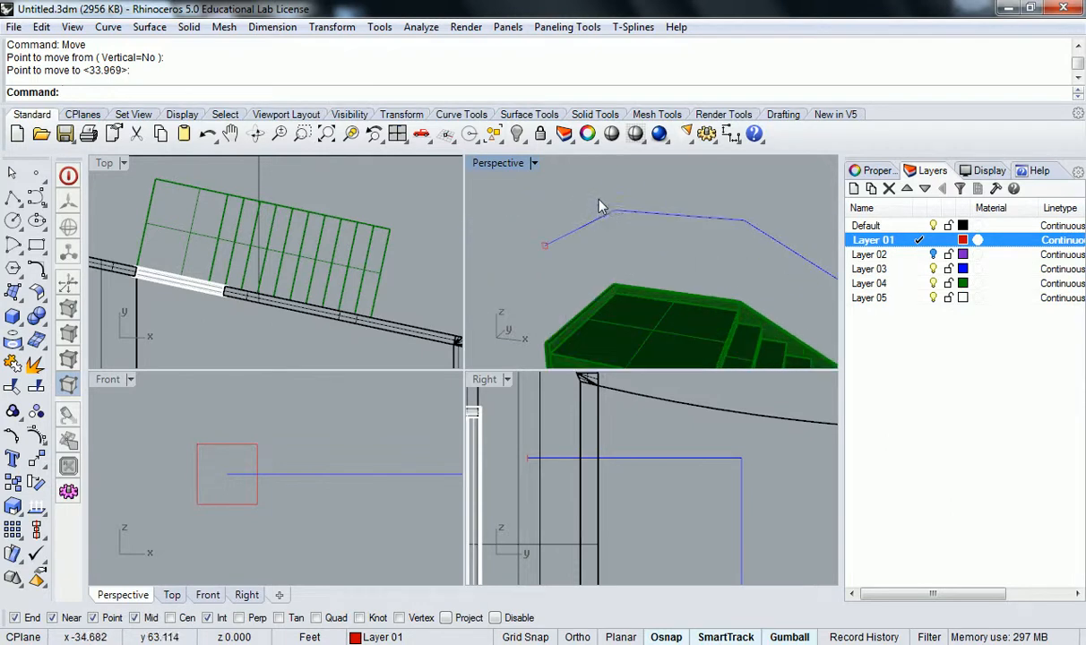
key("BackSpace")
key("BackSpace")
type("weep1")
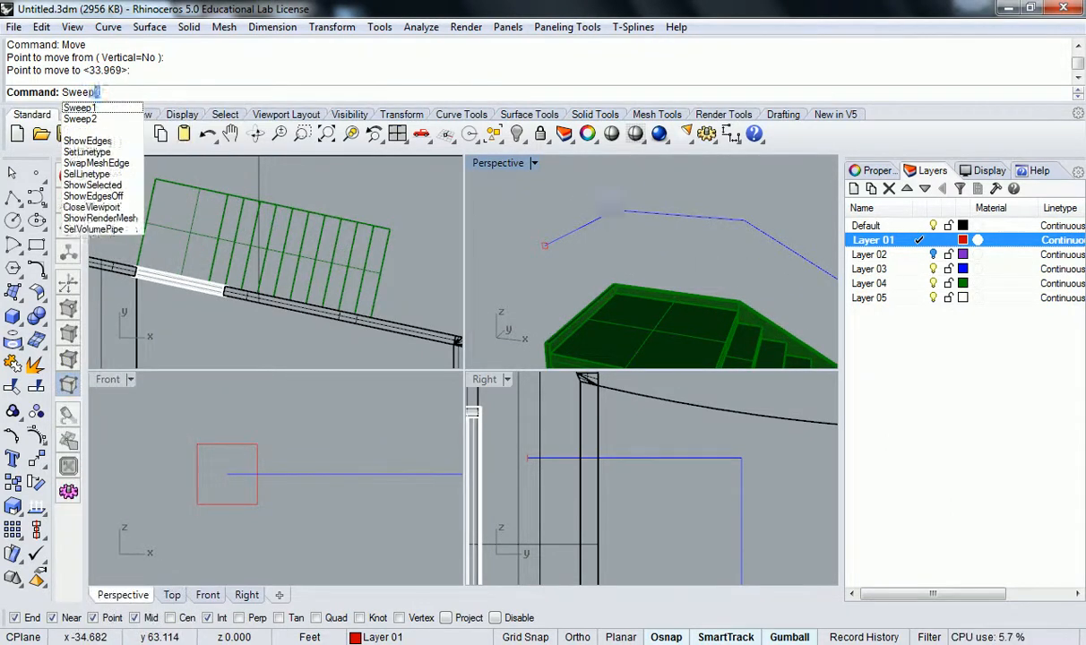
key("Return")
left_click(596, 222)
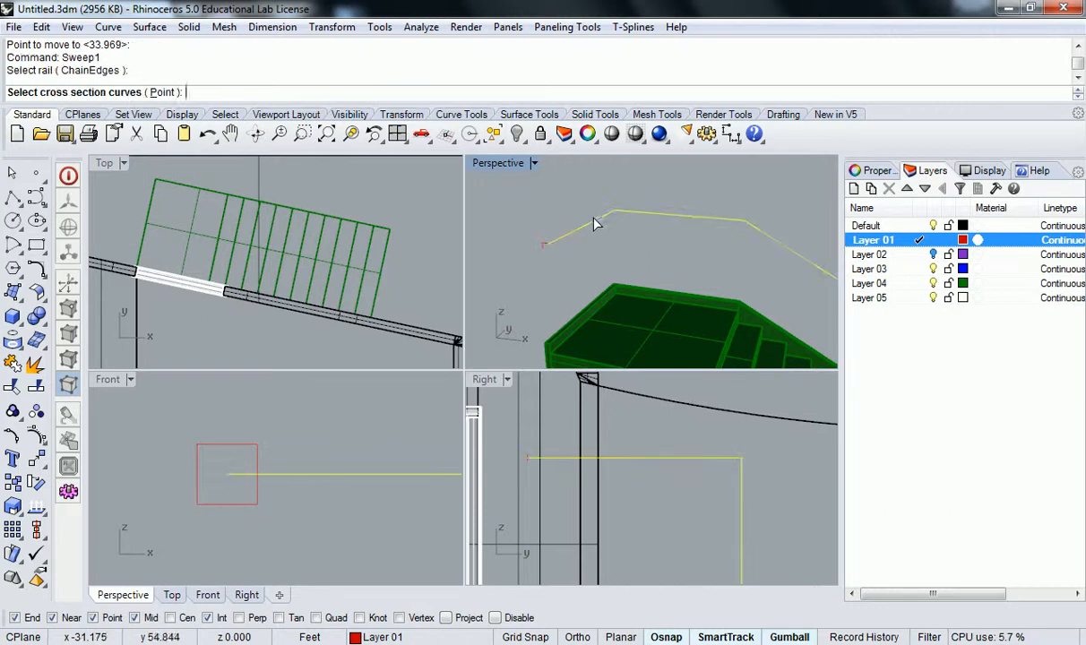
scroll(554, 253, "up", 3)
left_click(536, 246)
key("Return")
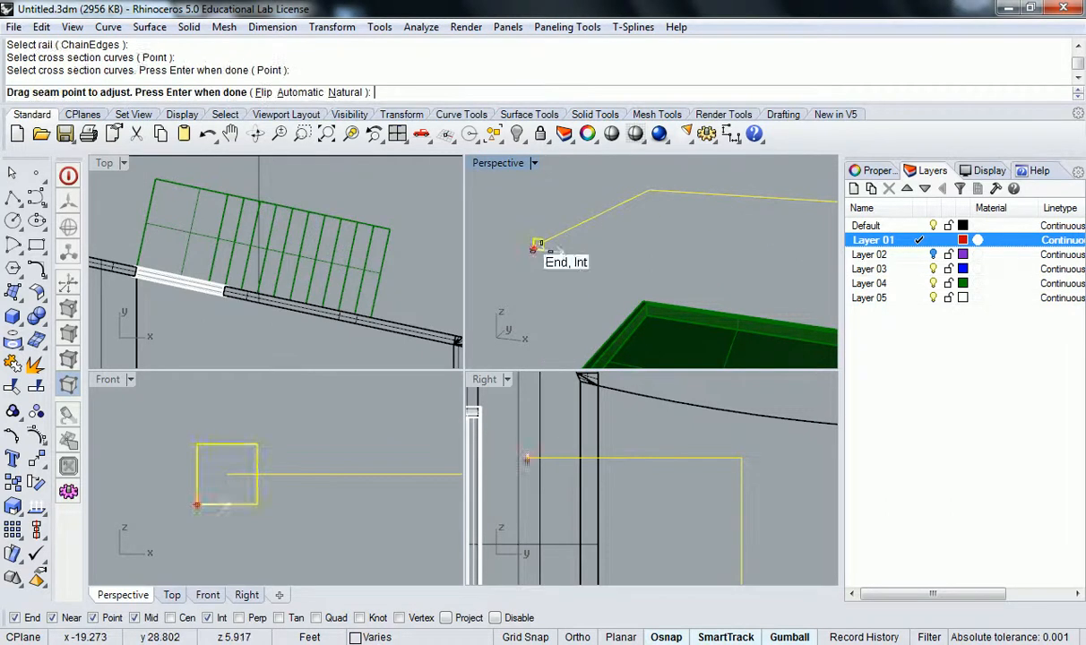
key("Return")
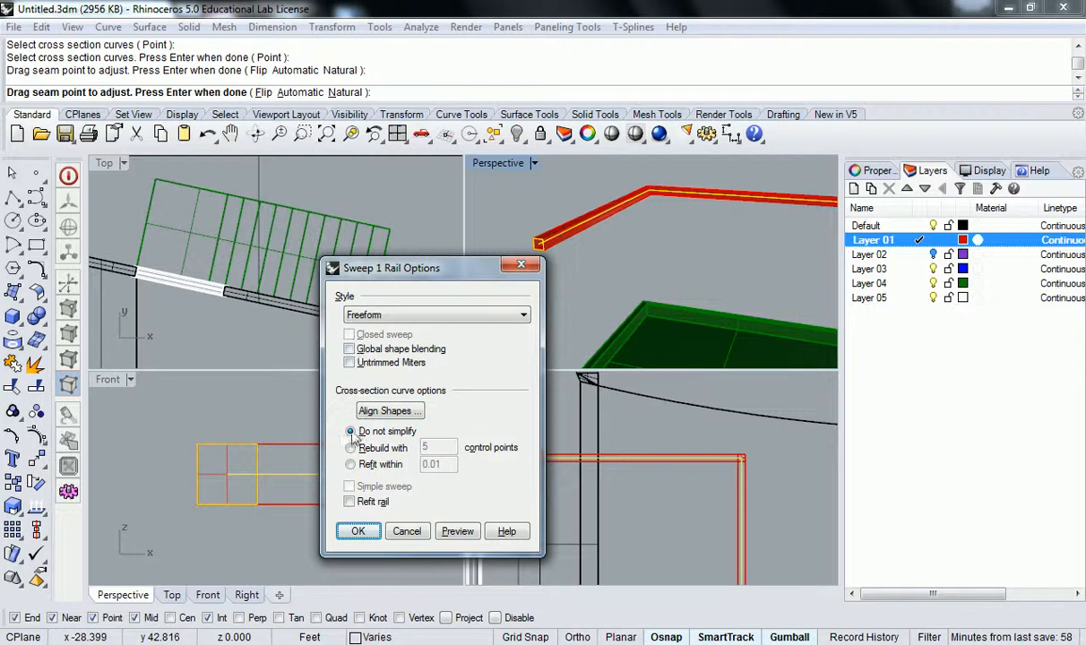
left_click(405, 315)
left_click(405, 314)
left_click(358, 532)
Step: Examine the swept handrail's course above the staircase and landing in the perspective and front views
scroll(582, 261, "down", 10)
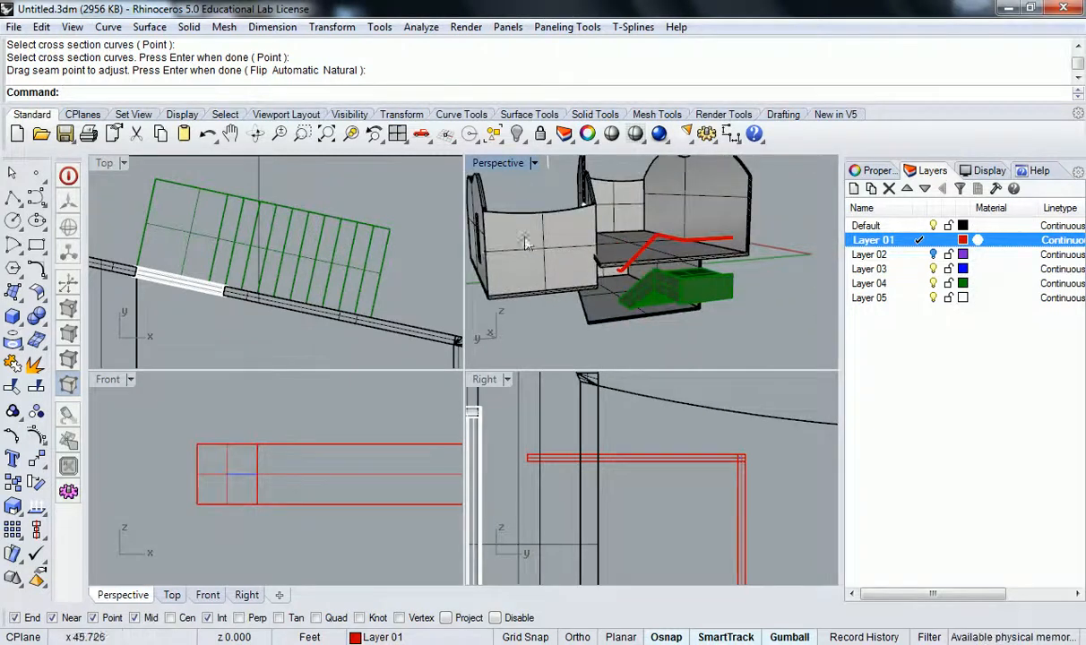
scroll(708, 276, "up", 10)
scroll(723, 279, "up", 4)
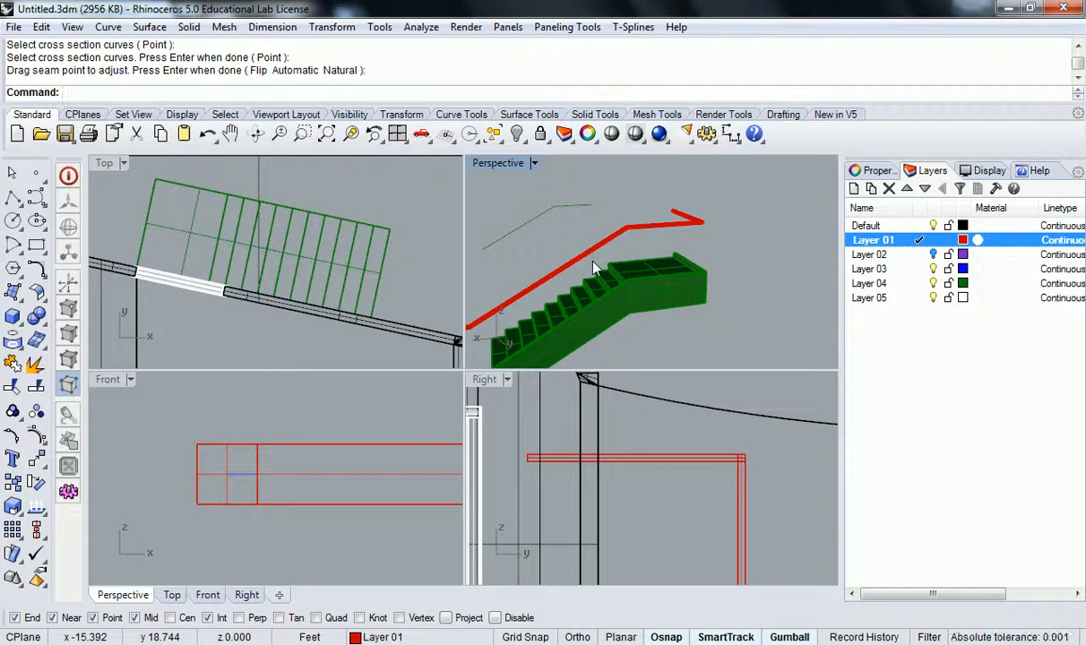
right_click_drag(594, 267, 628, 280)
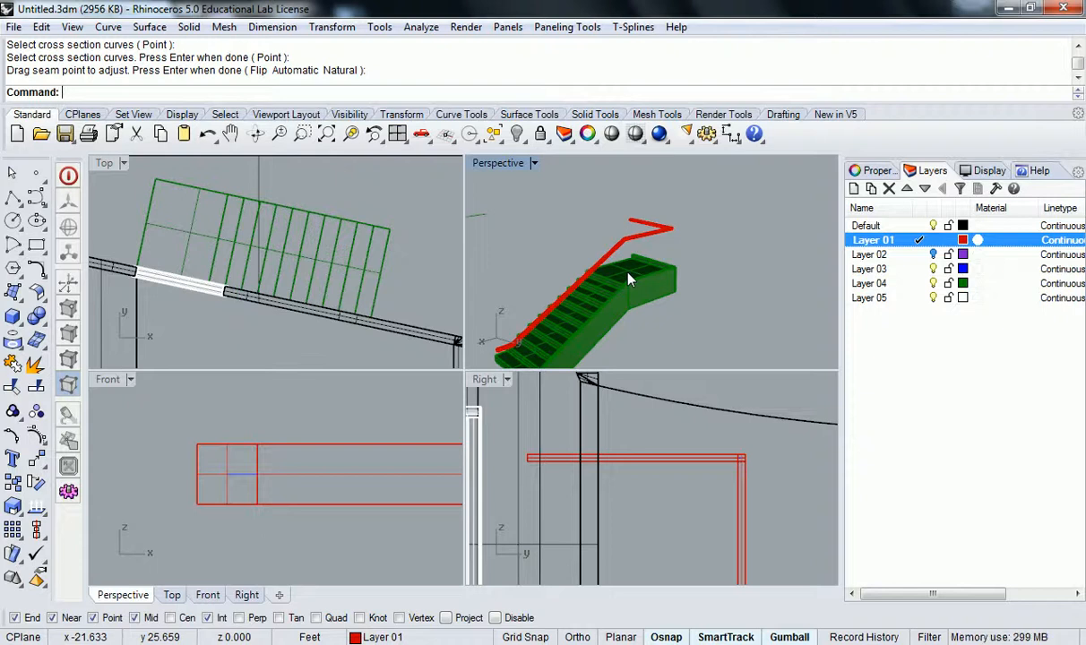
scroll(305, 421, "down", 3)
scroll(331, 455, "down", 4)
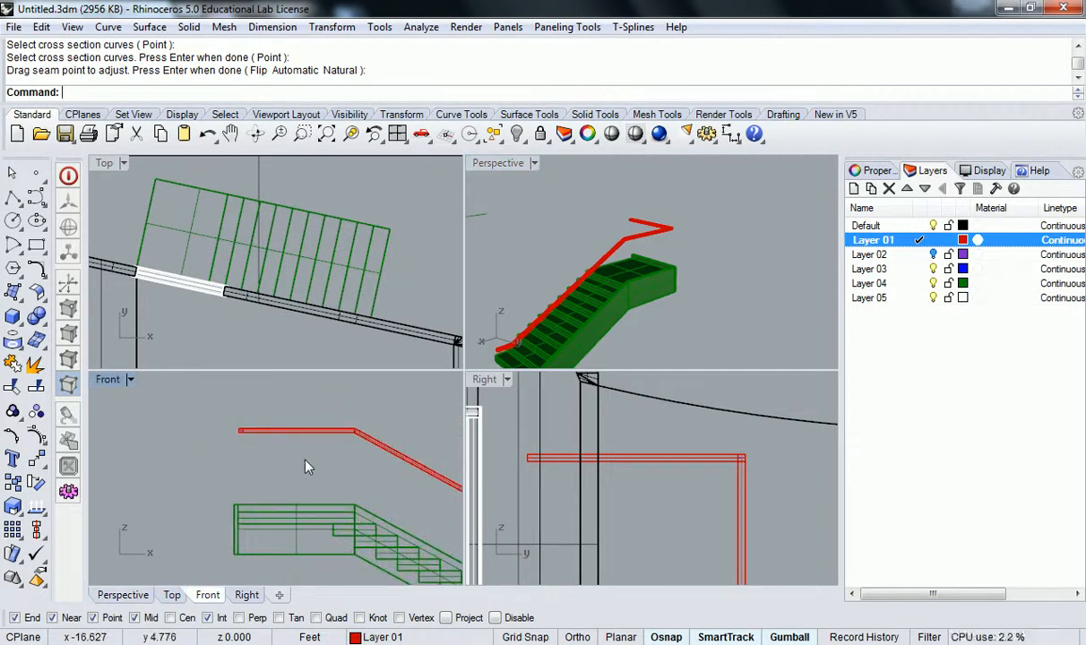
scroll(310, 462, "down", 4)
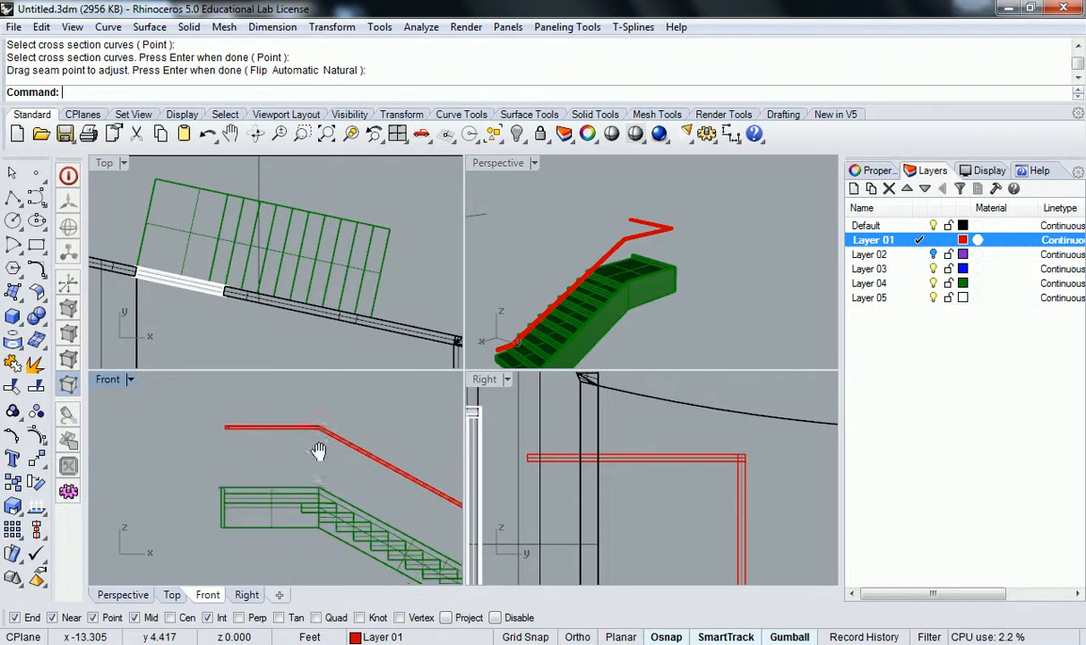
key("Return")
scroll(313, 444, "up", 2)
key("Escape")
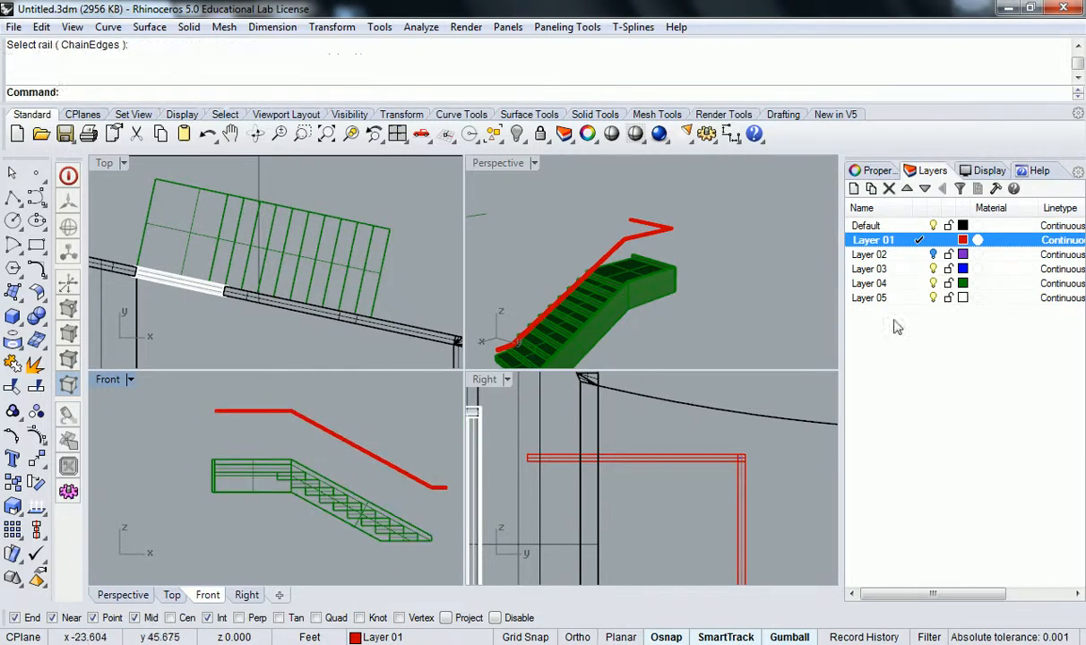
Step: Create a layer named glass, colour it cyan and make it the current layer
left_click(854, 189)
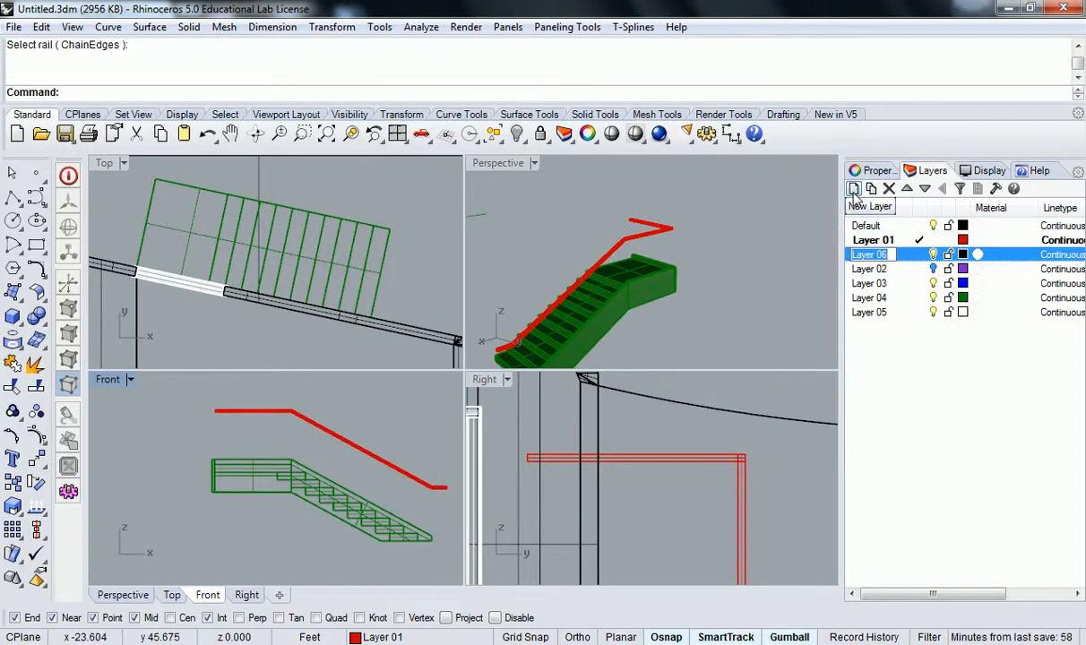
type("glass")
key("Return")
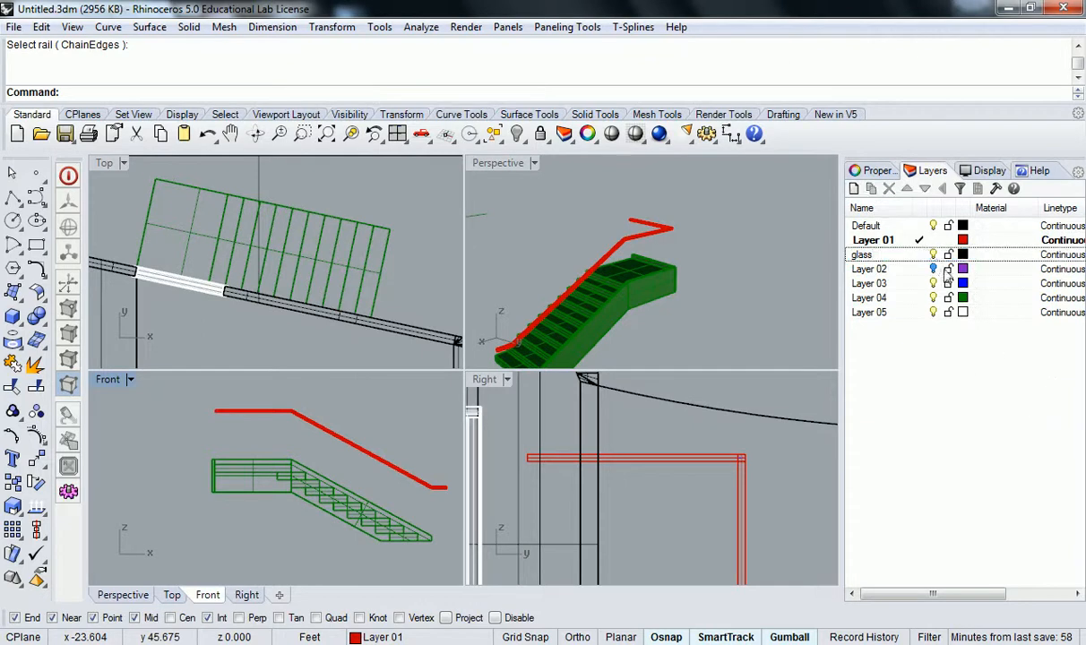
left_click(964, 255)
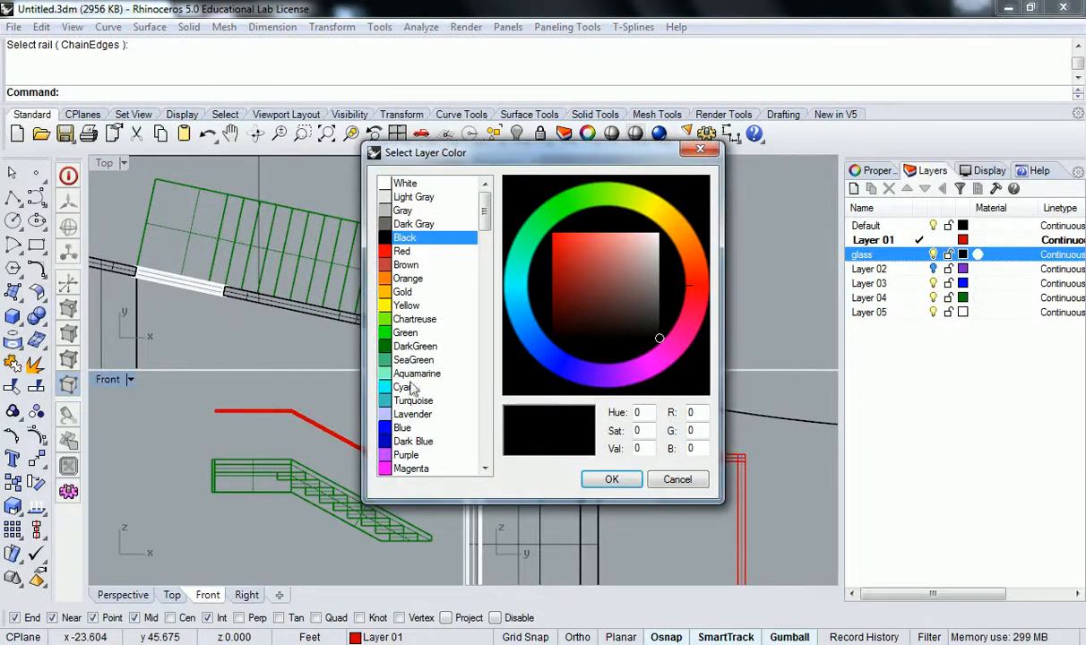
left_click(405, 387)
left_click(612, 480)
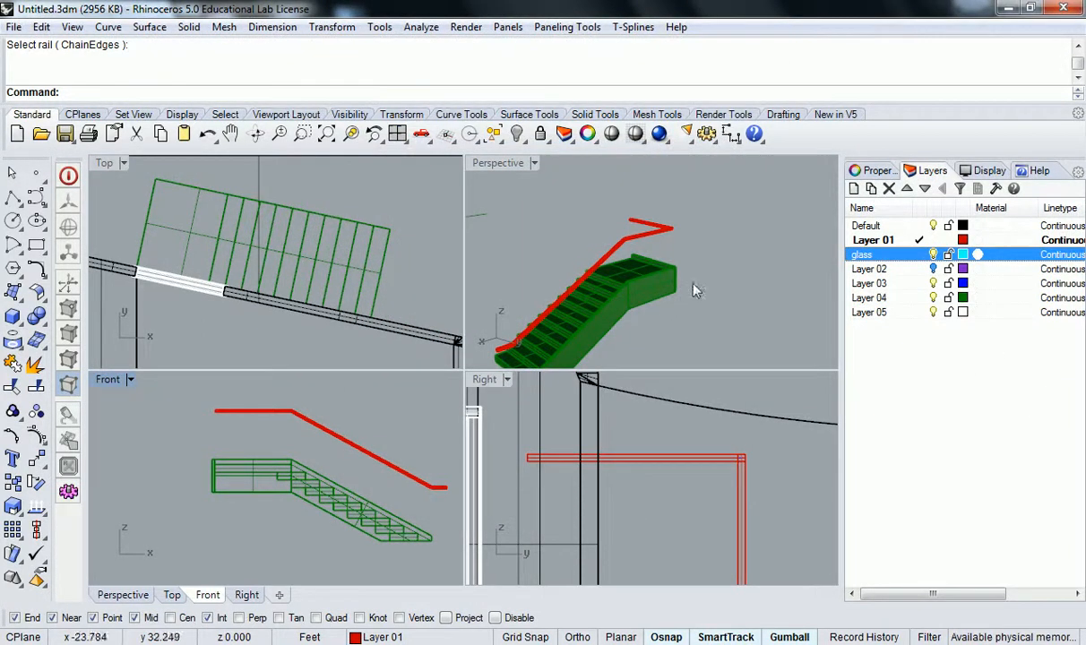
right_click_drag(279, 431, 292, 418)
left_click(917, 256)
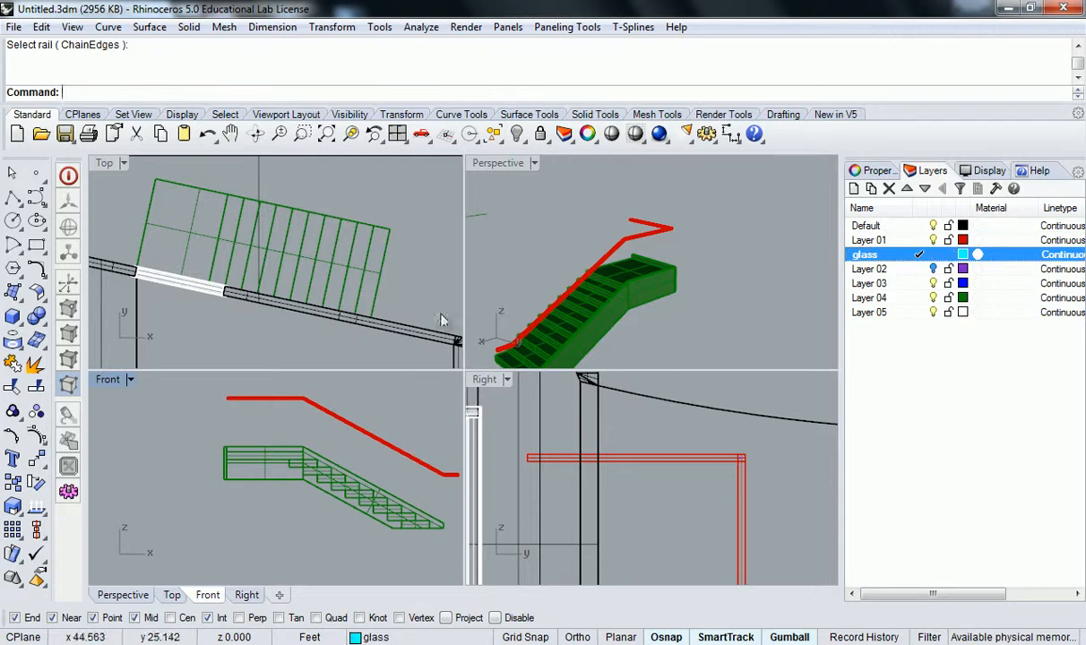
left_click(13, 199)
scroll(224, 408, "up", 5)
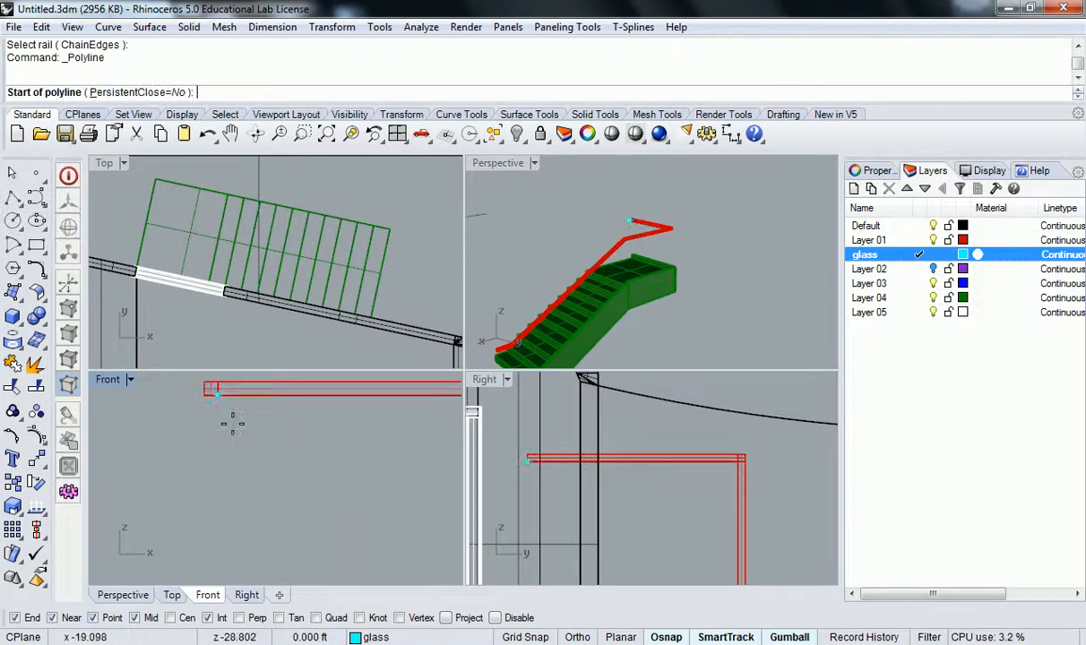
left_click(207, 388)
scroll(364, 444, "down", 5)
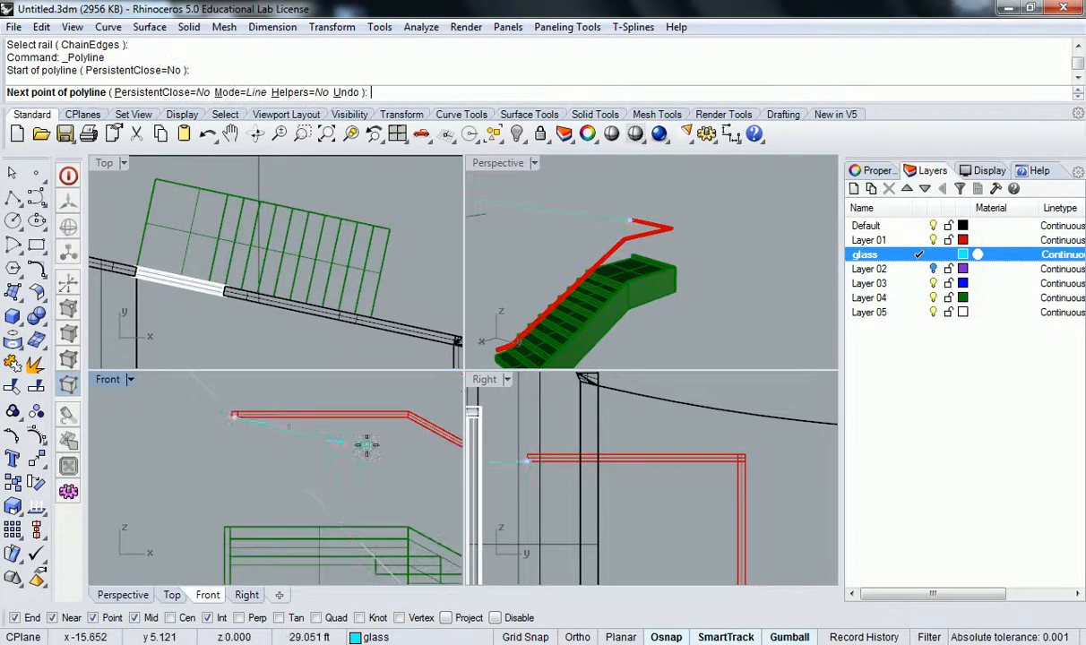
left_click(302, 399)
right_click_drag(371, 472, 321, 441)
scroll(319, 438, "up", 2)
scroll(314, 438, "up", 3)
scroll(310, 438, "down", 3)
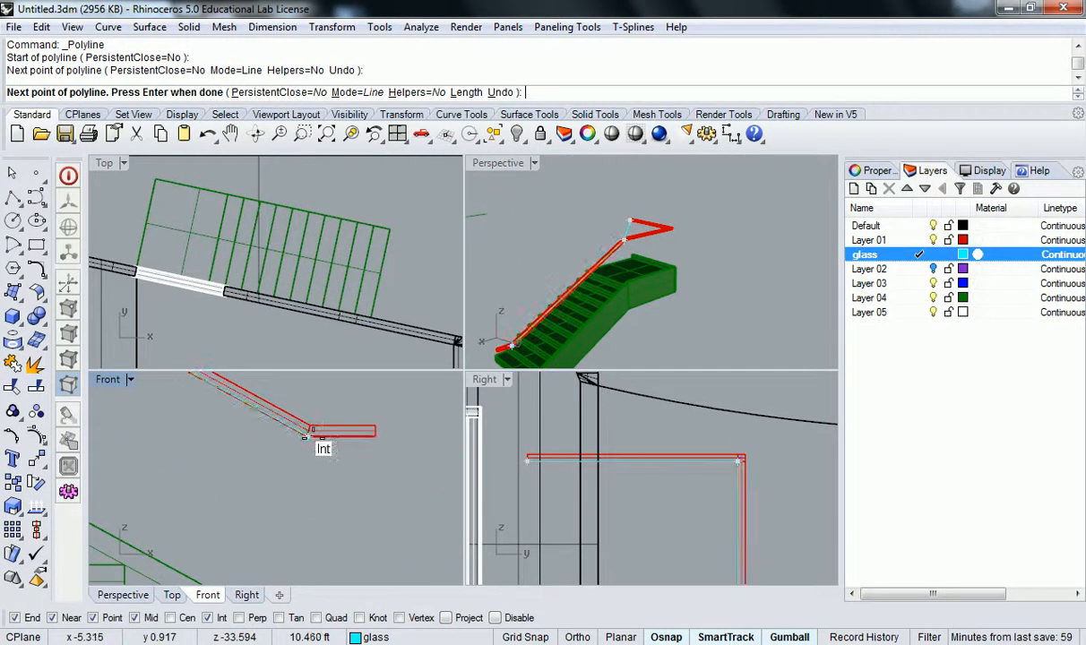
left_click(306, 437)
scroll(340, 421, "down", 3)
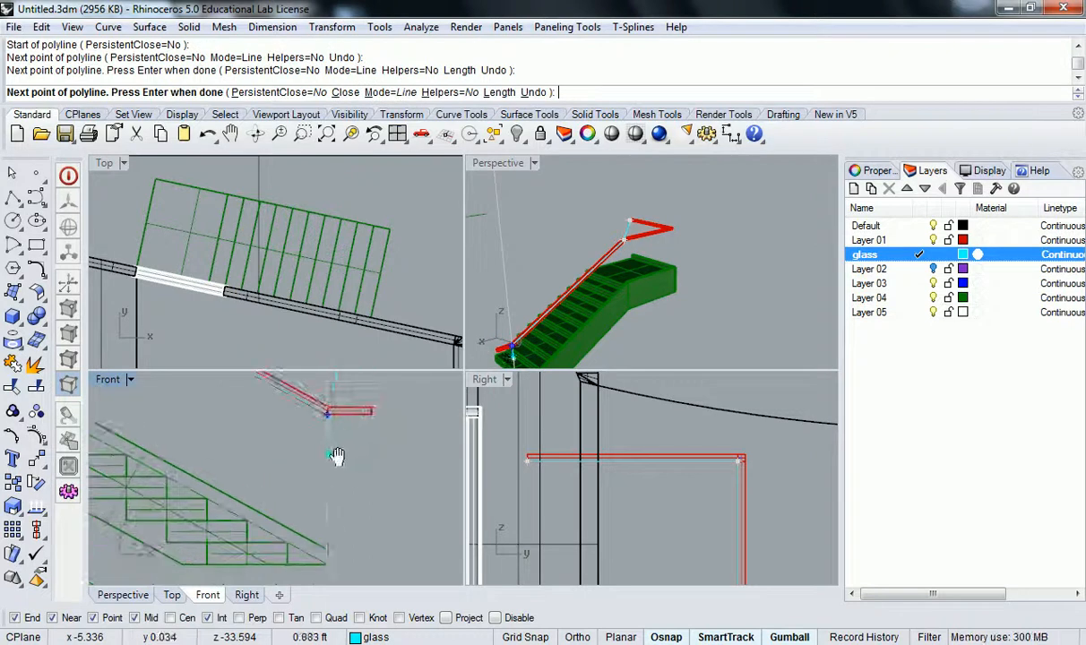
key("Return")
Step: With Project snapping on, start a front-view polyline along the handrail's underside, from its landing end through both bends to its lower end
scroll(310, 444, "down", 5)
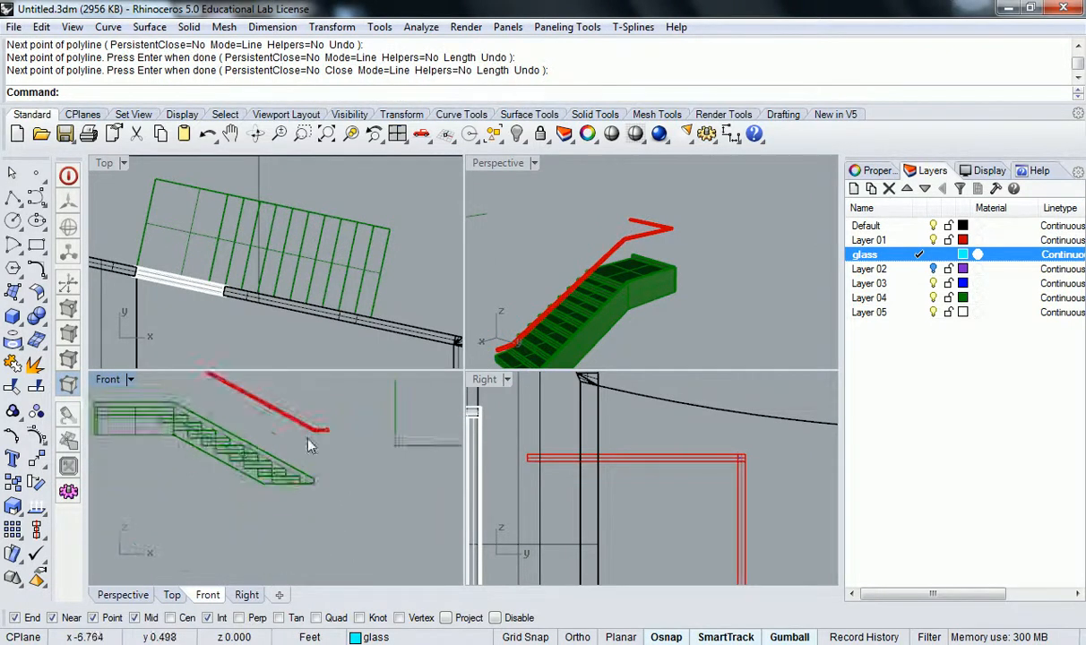
scroll(269, 435, "up", 5)
left_click(11, 196)
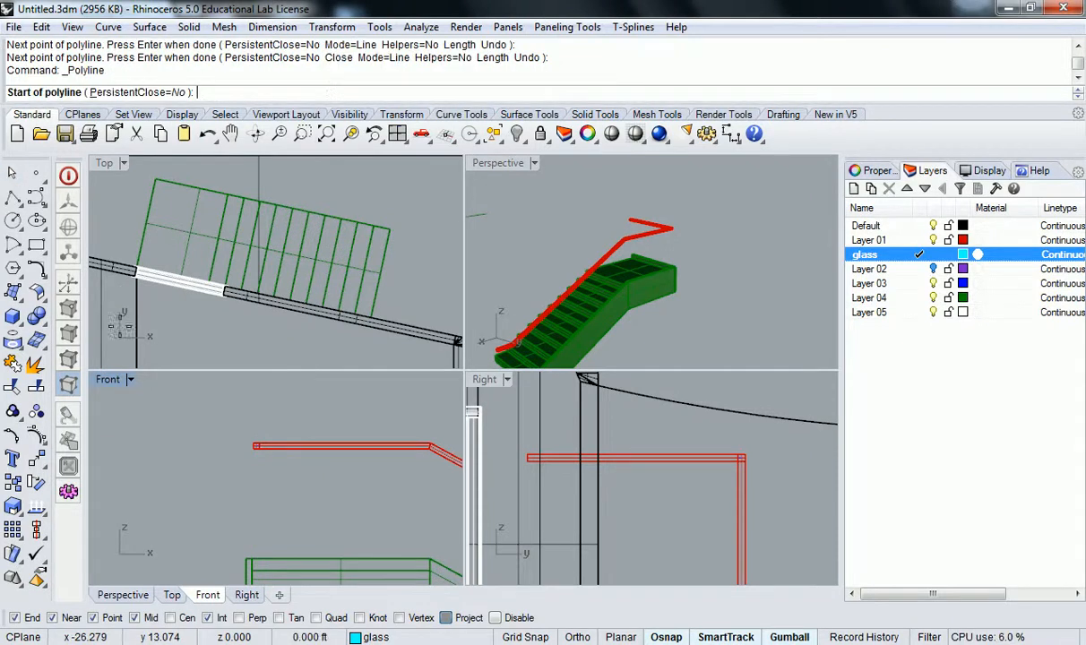
scroll(232, 439, "up", 3)
left_click(238, 426)
scroll(340, 443, "down", 3)
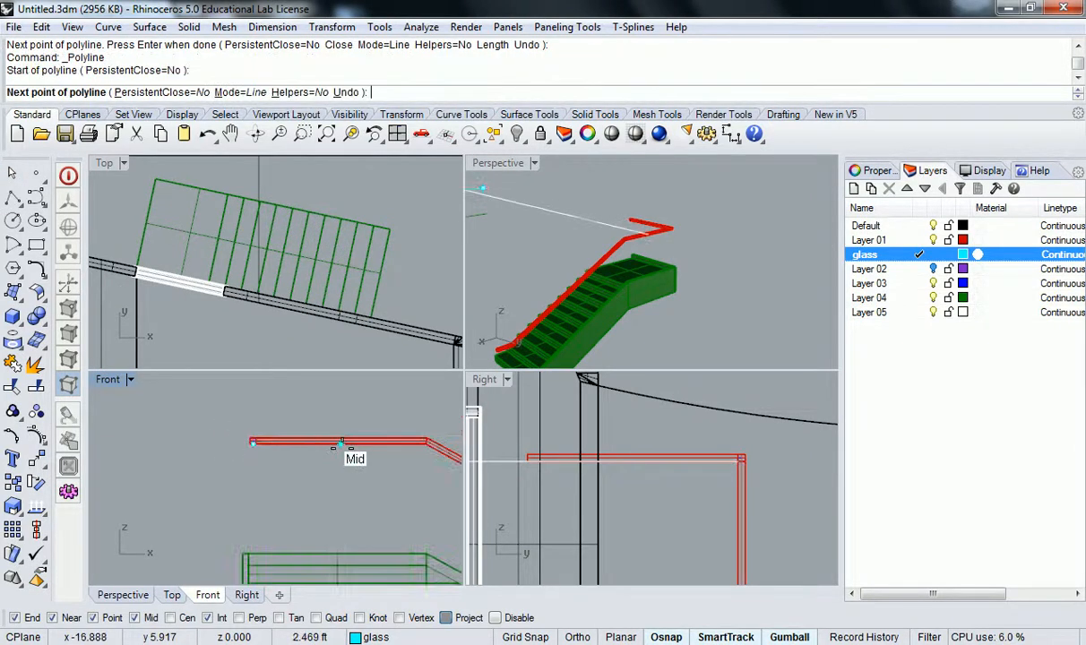
scroll(272, 441, "up", 3)
left_click(266, 420)
scroll(266, 430, "down", 5)
right_click_drag(360, 527, 143, 386)
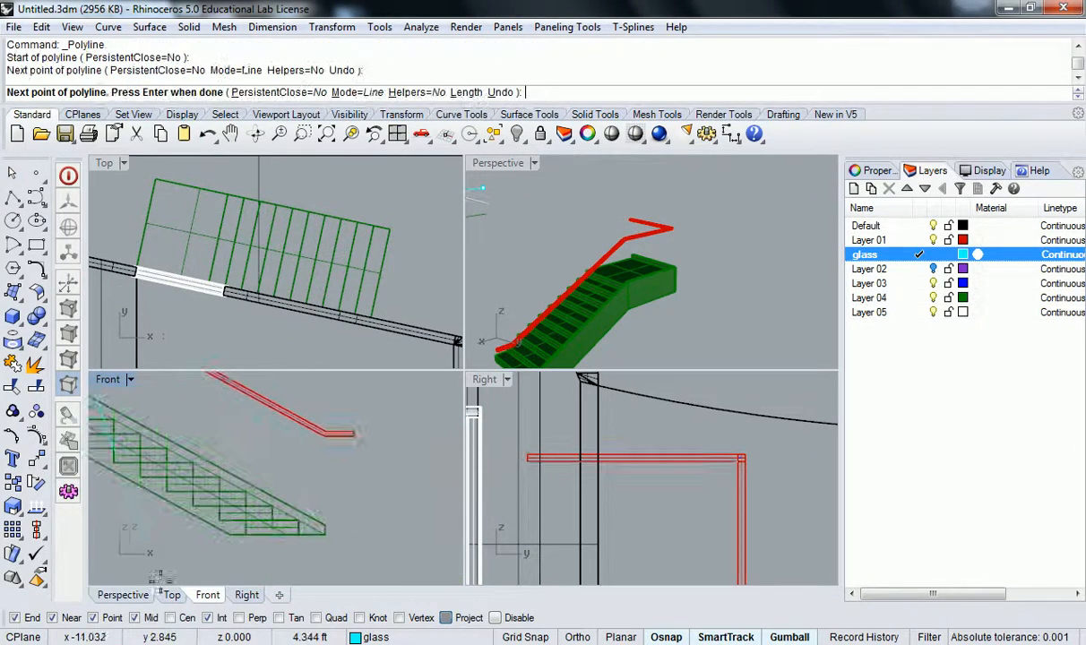
scroll(324, 502, "up", 4)
right_click_drag(325, 409, 323, 460)
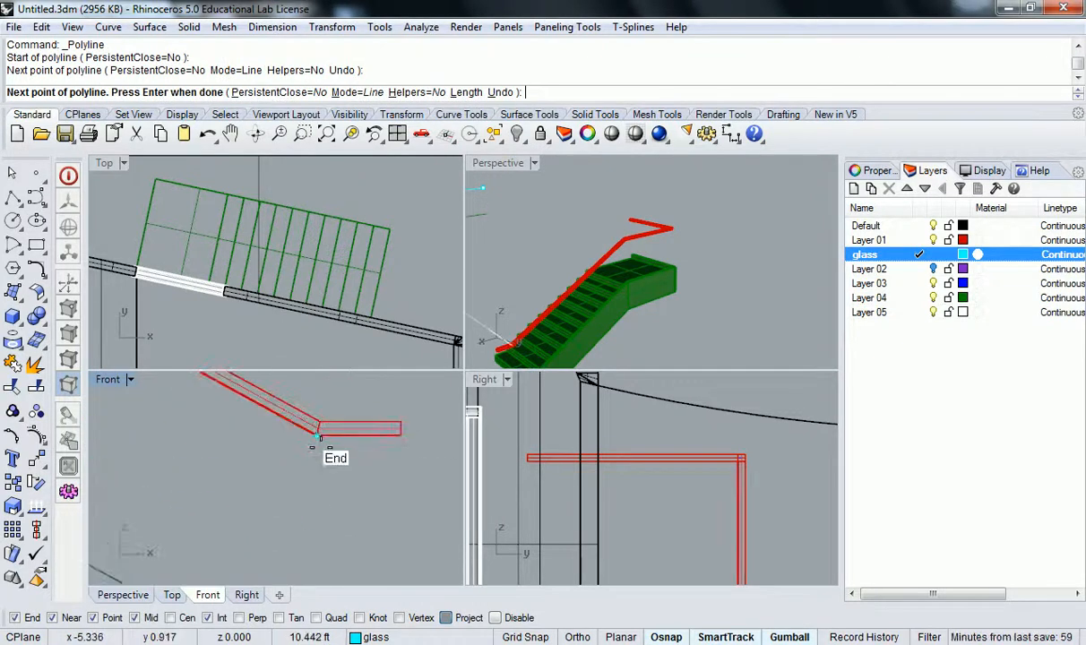
left_click(318, 432)
left_click(401, 437)
Step: Continue the polyline straight down to the stair's base level, across to the stair foot and up the panel's short end edge
scroll(403, 440, "down", 6)
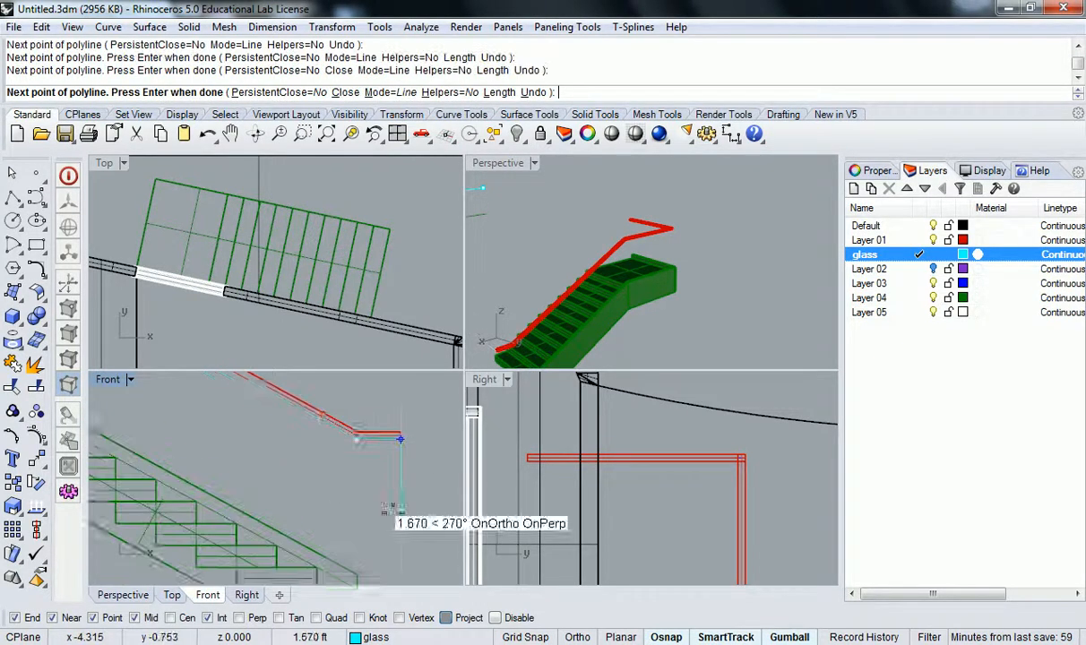
right_click_drag(397, 527, 405, 467)
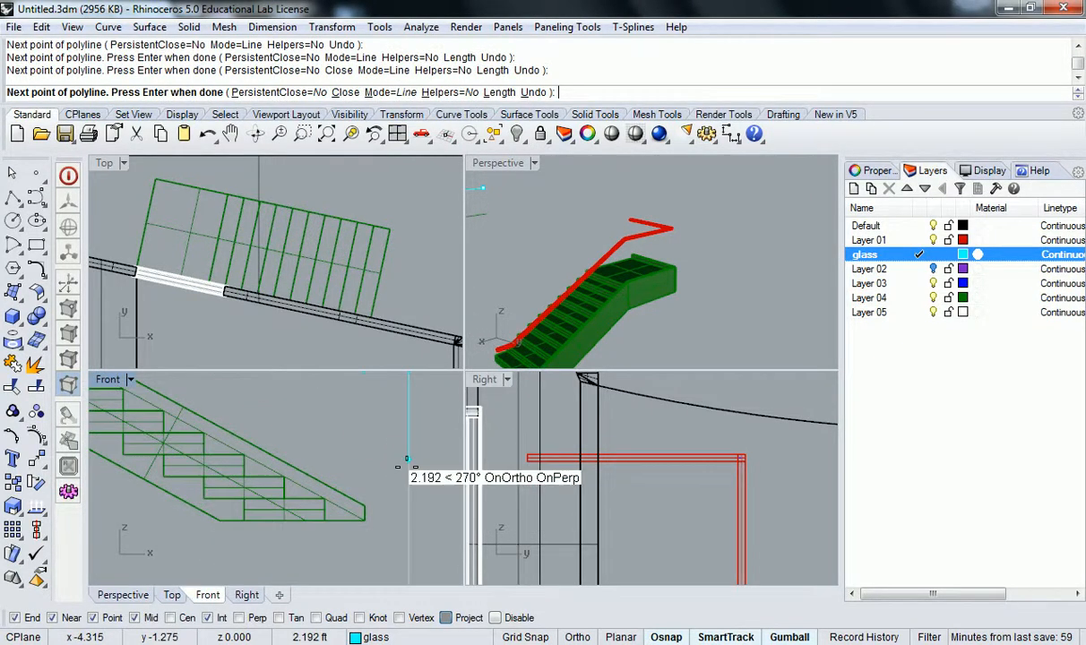
left_click(410, 518)
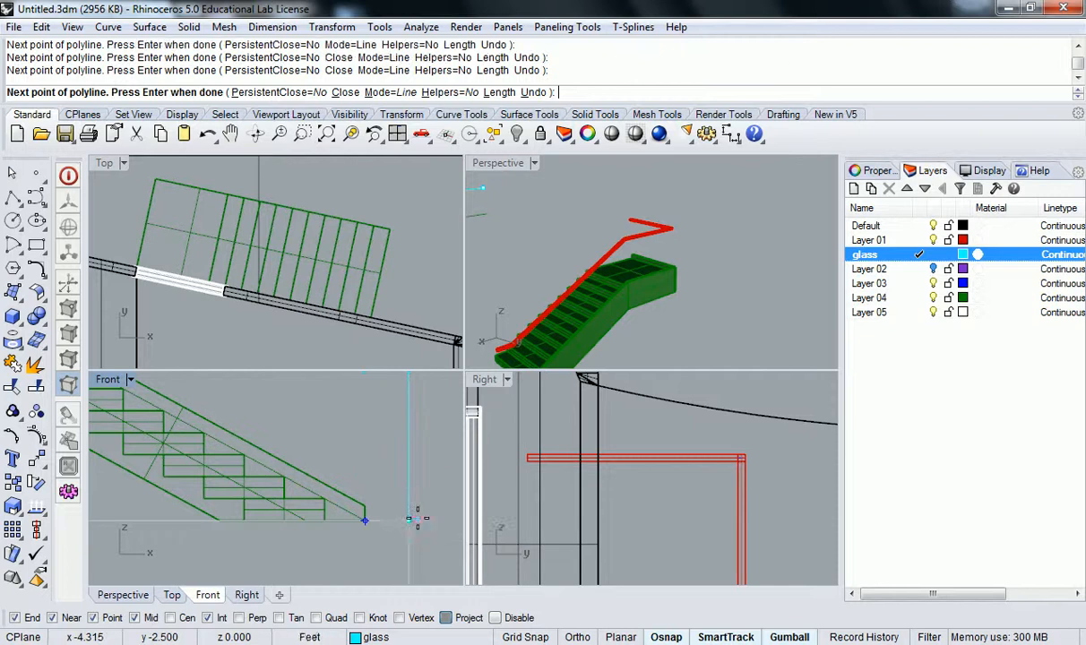
left_click(364, 520)
left_click(364, 505)
Step: Continue the polyline along the stair panel's sloped upper edge to the bend where the landing begins
scroll(307, 474, "down", 9)
right_click_drag(270, 438, 349, 479)
scroll(337, 475, "up", 5)
scroll(211, 428, "up", 8)
left_click(235, 446)
scroll(233, 445, "down", 9)
scroll(237, 477, "up", 4)
Step: Run the polyline along the landing's upper edge to directly below the handrail's end and close it at its start point
right_click_drag(133, 424, 240, 517)
scroll(207, 512, "up", 4)
scroll(210, 513, "down", 4)
scroll(241, 502, "up", 4)
right_click_drag(244, 439, 264, 489)
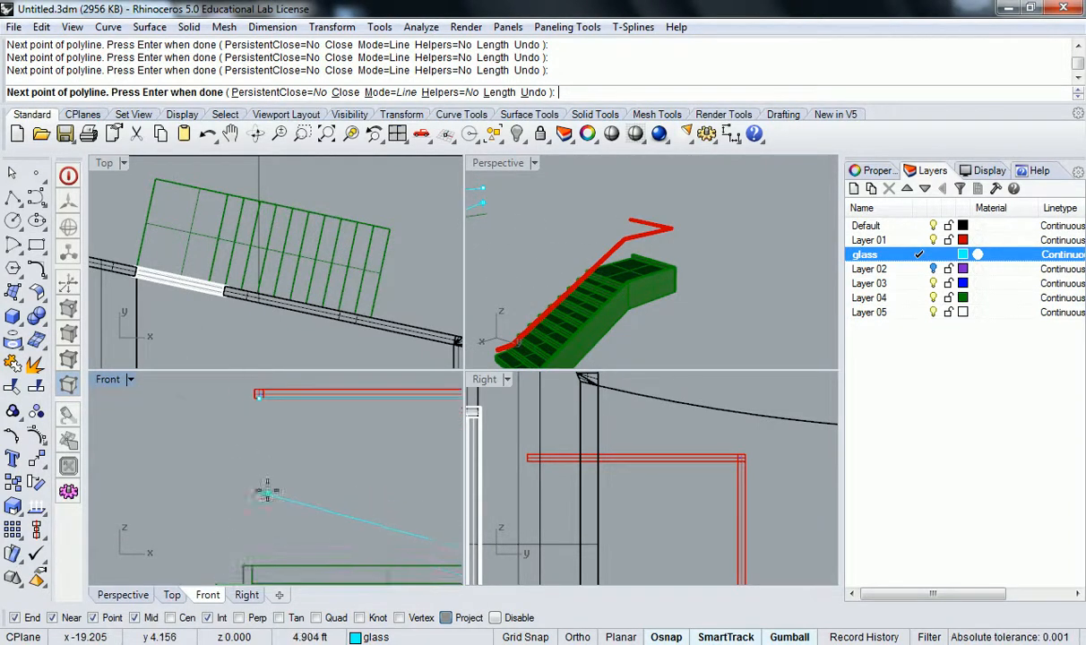
left_click(259, 395)
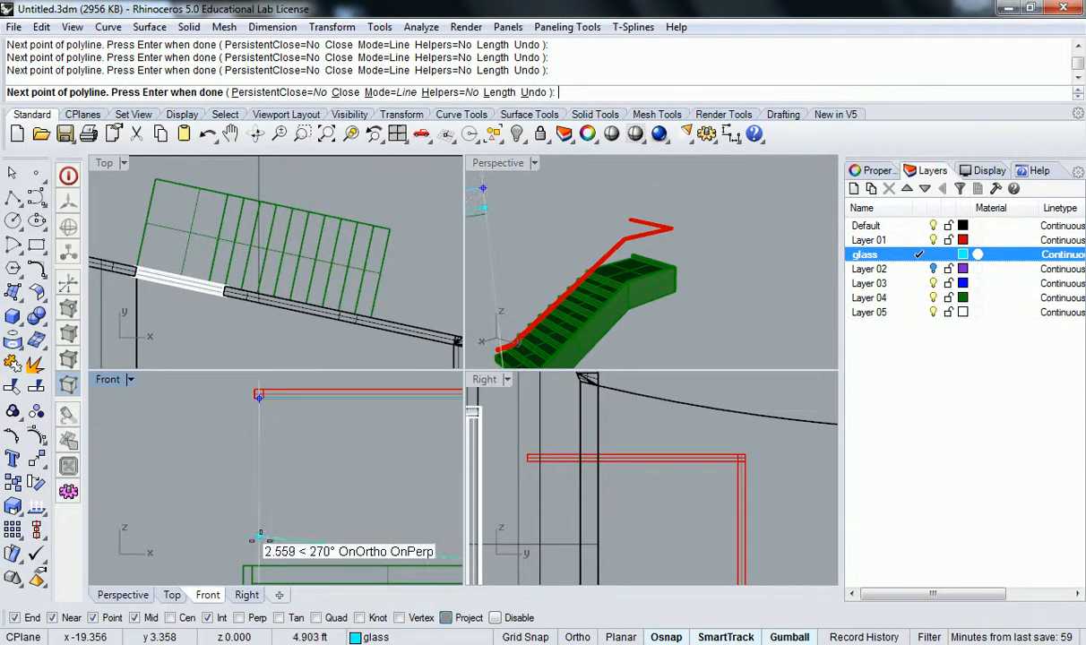
left_click(259, 565)
scroll(260, 397, "up", 6)
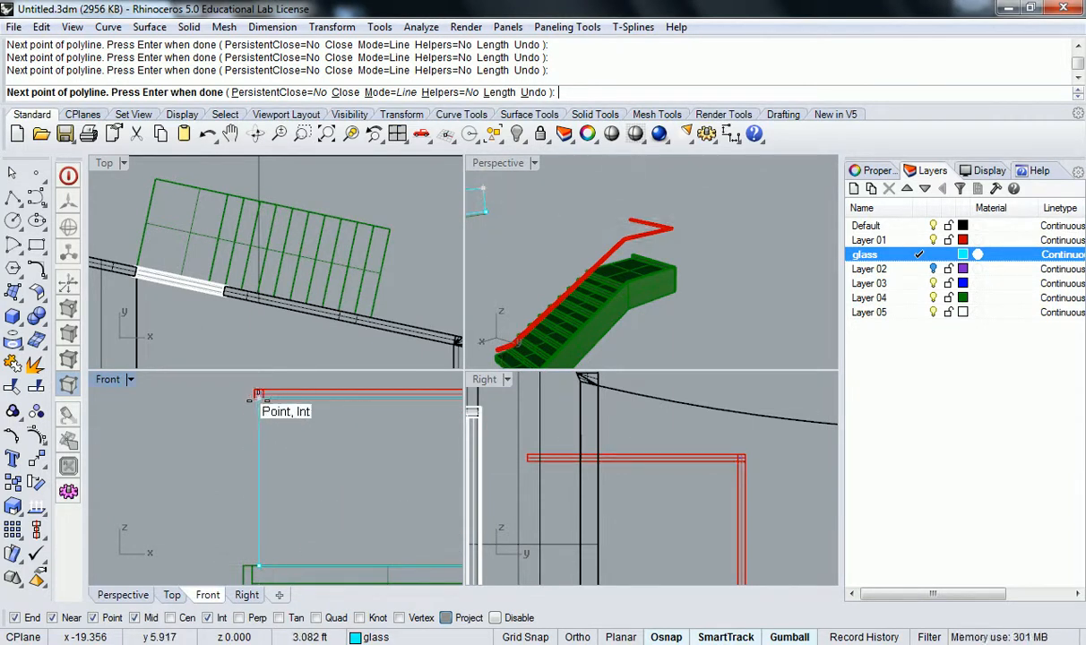
left_click(260, 396)
scroll(328, 439, "down", 5)
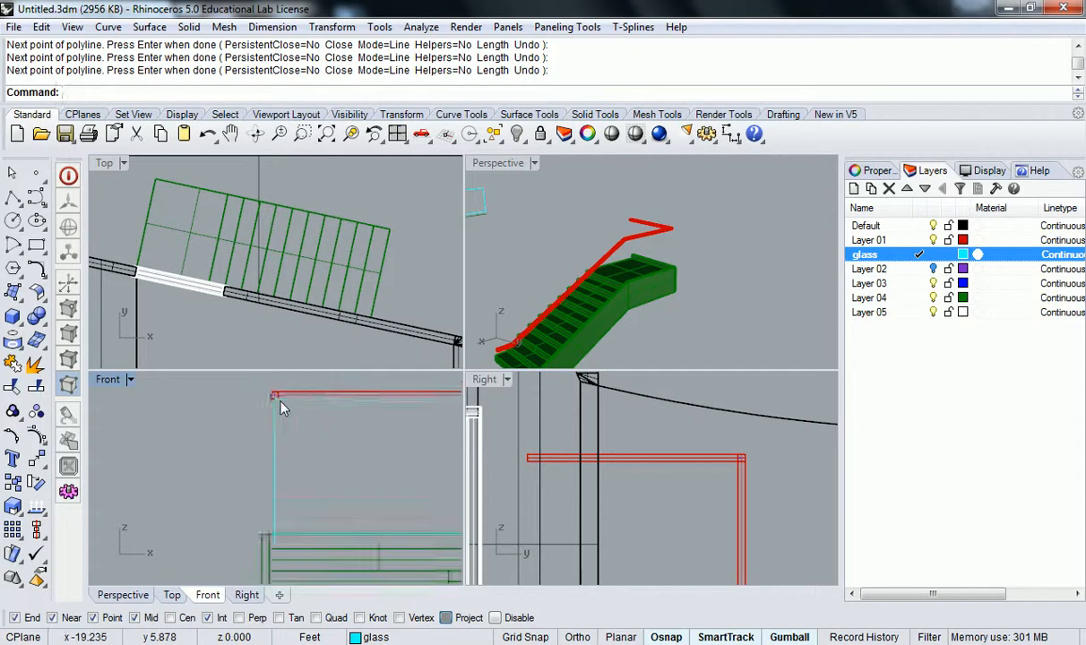
right_click_drag(345, 431, 261, 432)
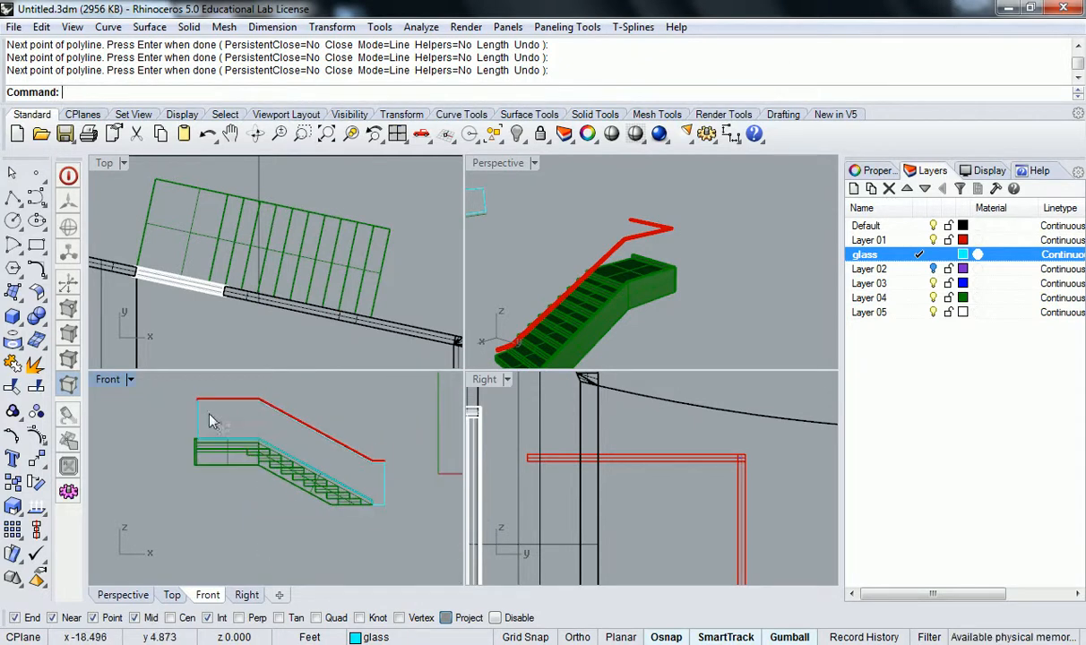
Step: Move the closed glass outline horizontally clear of the staircase, beyond its landing end, in the front view
scroll(211, 417, "up", 2)
scroll(415, 498, "up", 4)
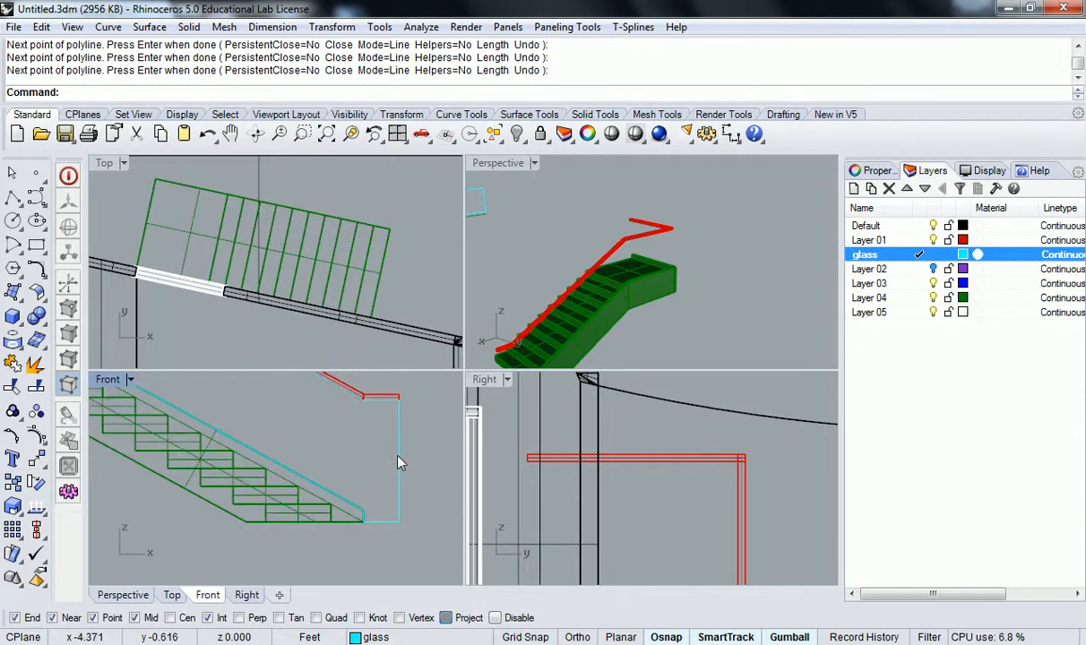
scroll(399, 463, "down", 3)
left_click(398, 460)
scroll(296, 451, "down", 2)
right_click_drag(296, 451, 313, 487)
left_click_drag(380, 475, 197, 474)
left_click(206, 440)
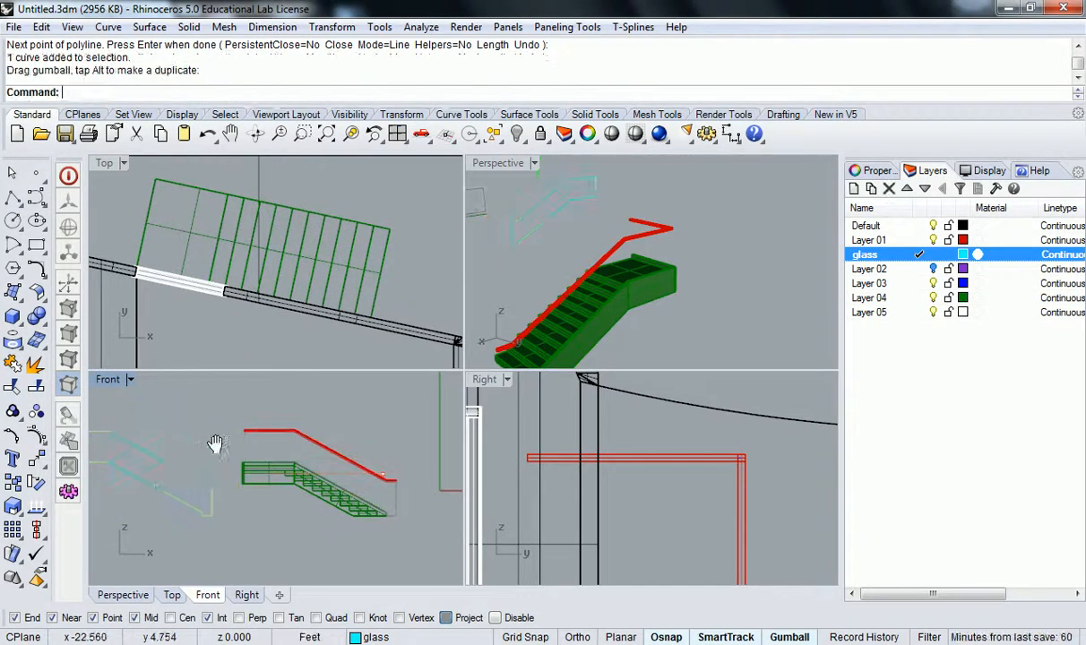
Step: Draw a vertical line from the outline's lower bend at the stair foot up to its top edge
scroll(304, 488, "up", 4)
type("line")
key("Return")
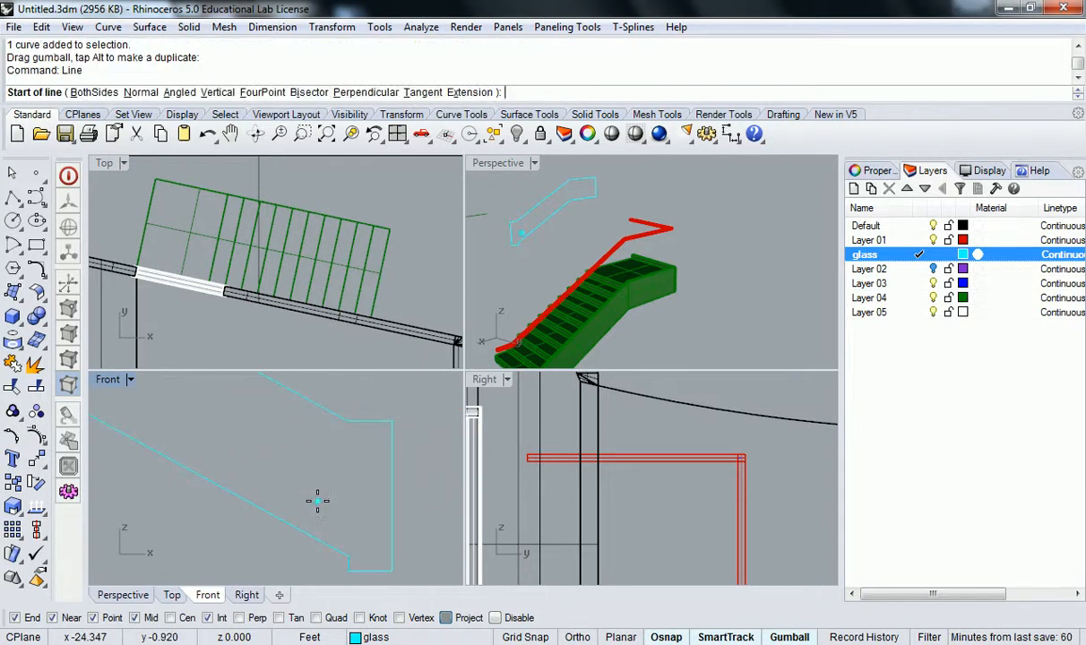
left_click(348, 556)
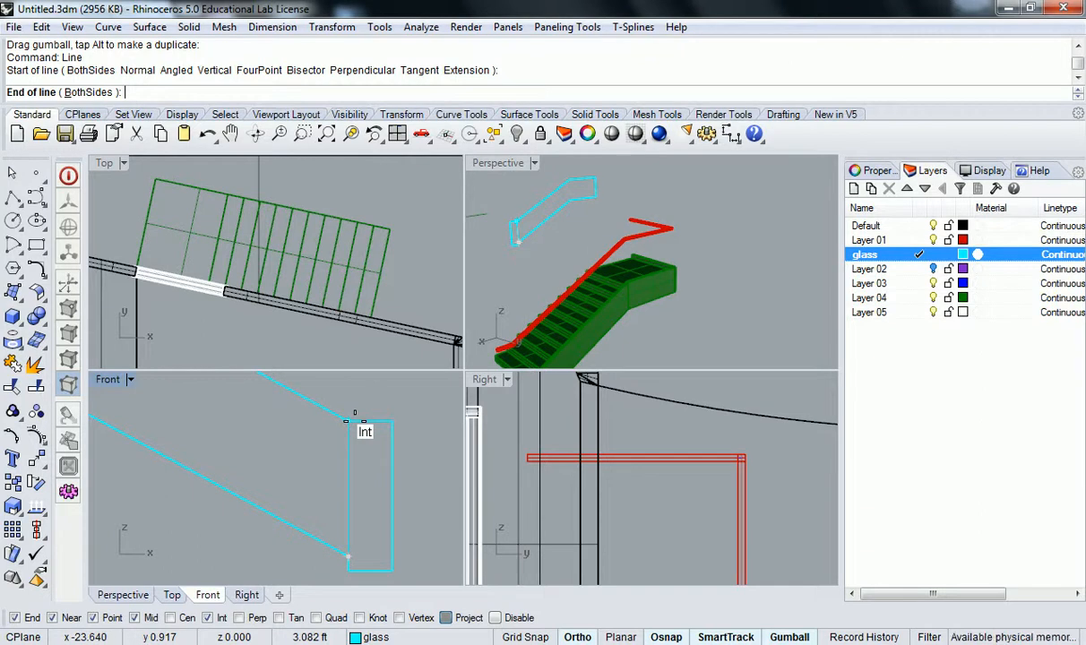
left_click(355, 414)
left_click(350, 468)
key("Escape")
Step: Try dividing off the landing section with a line from the outline's lower landing bend to its upper one
scroll(350, 463, "down", 5)
right_click_drag(279, 447, 343, 461)
type("line")
key("Return")
left_click(285, 474)
left_click(285, 404)
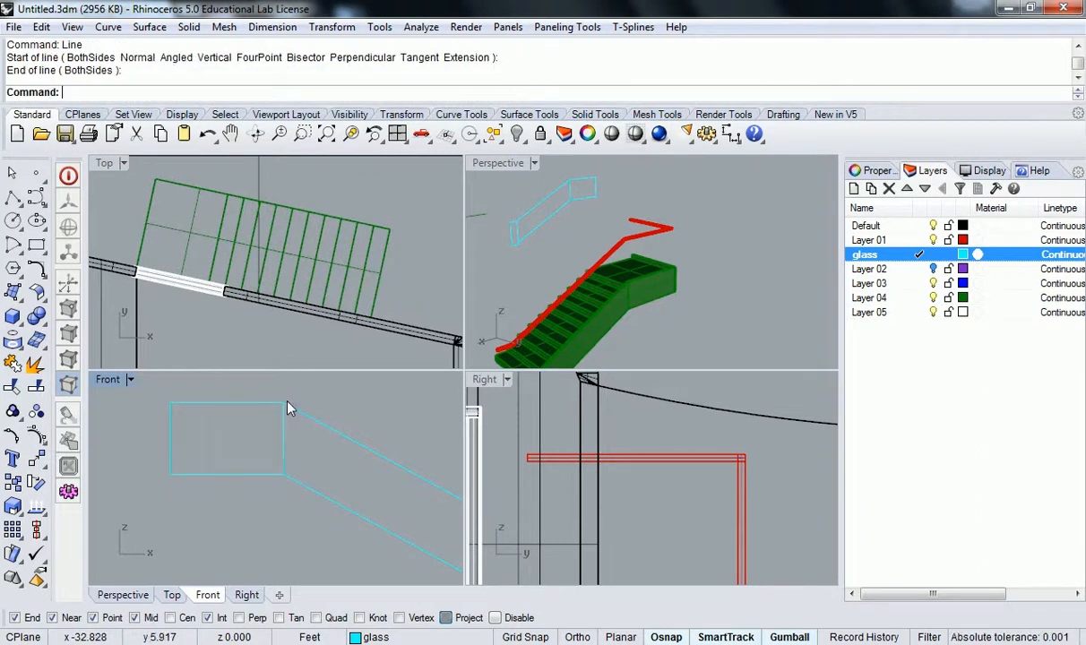
key("ctrl+z")
Step: Try the landing divider as a line from the upper landing bend down to the lower bend, and delete it
key("Return")
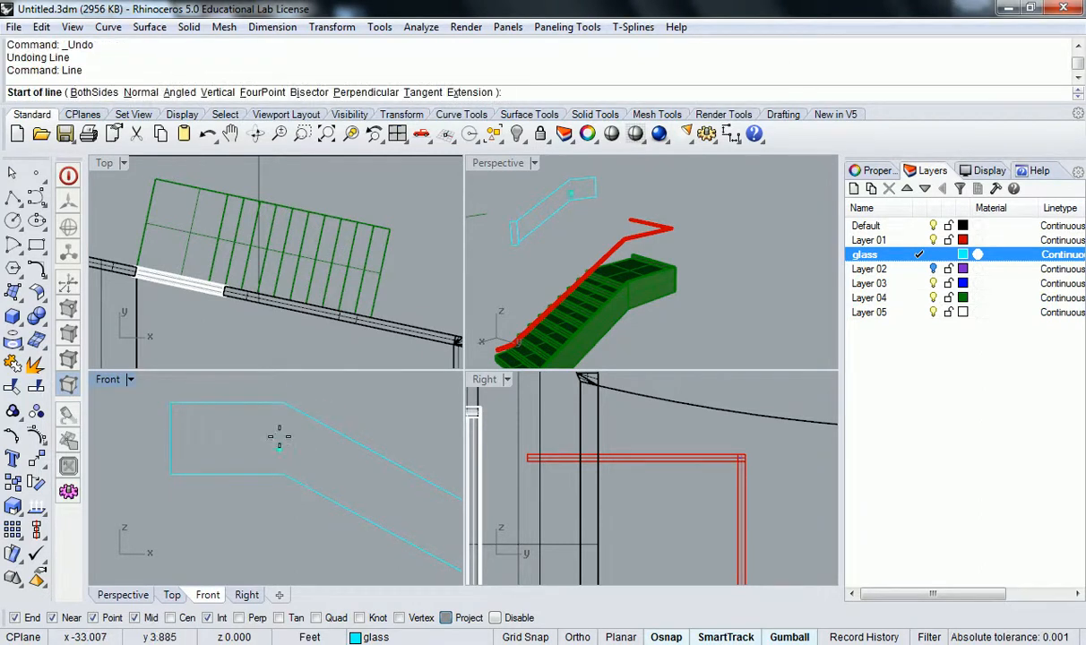
left_click(284, 404)
scroll(283, 476, "up", 2)
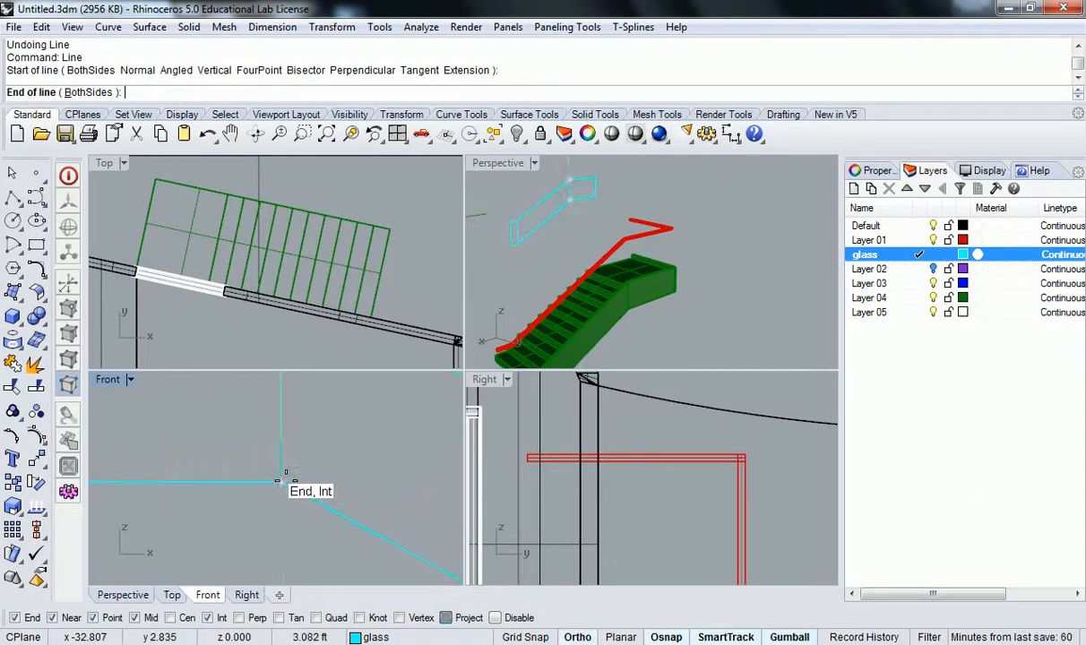
left_click(285, 474)
scroll(305, 443, "down", 2)
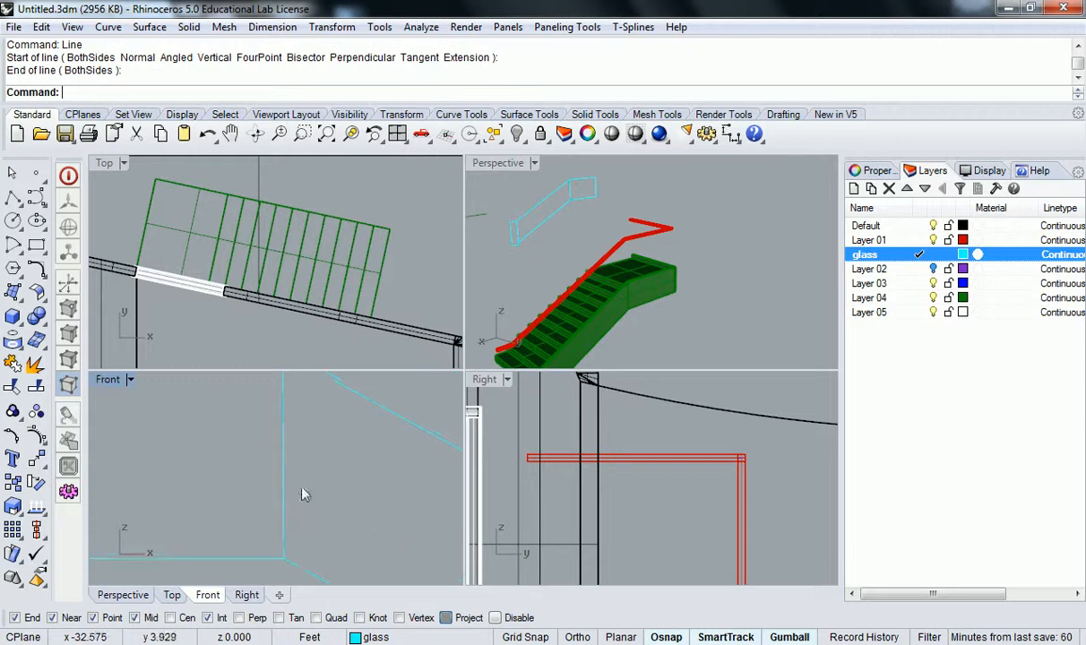
left_click(283, 446)
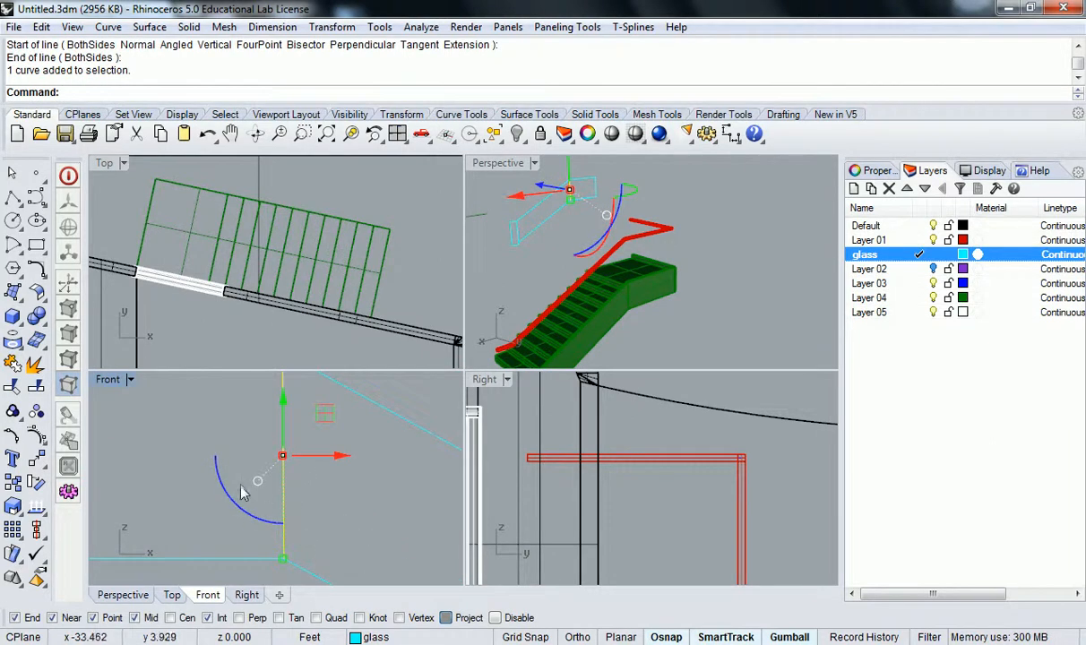
key("Delete")
scroll(283, 462, "down", 2)
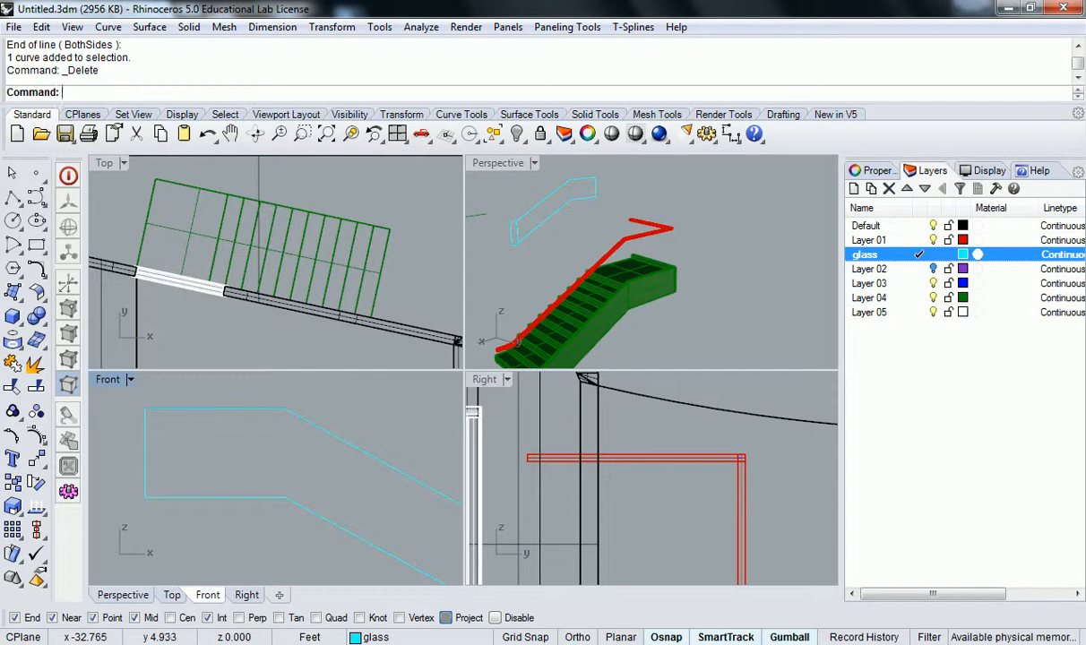
Step: Draw a vertical line from the outline's upper landing bend straight down past its lower edge
type("Line")
key("Return")
left_click(284, 413)
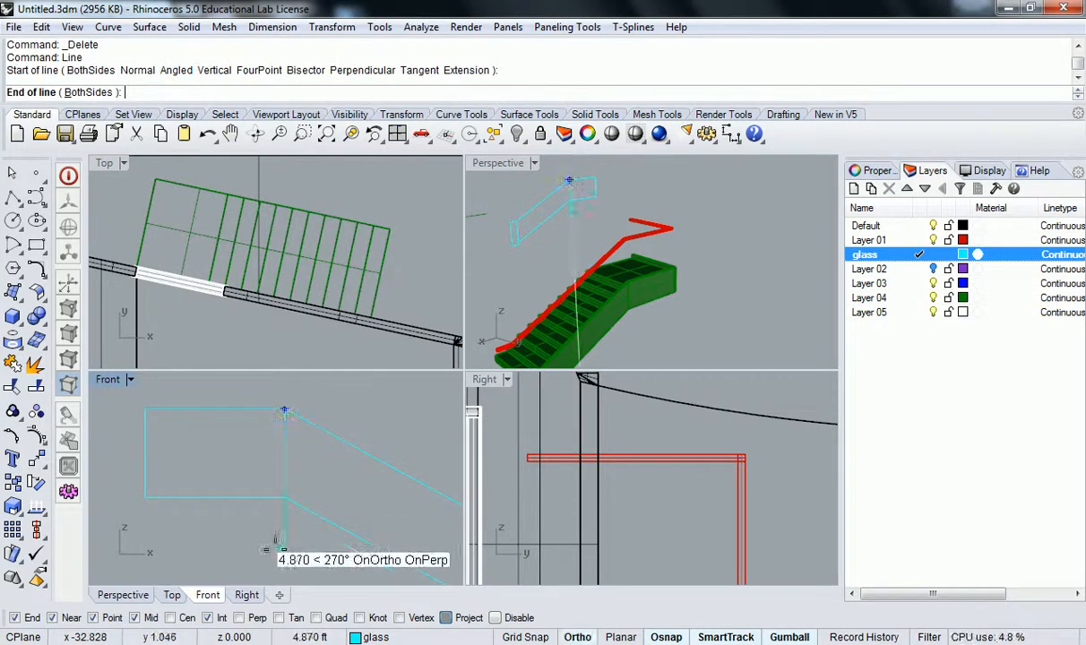
left_click(278, 530)
scroll(269, 453, "up", 2)
scroll(298, 474, "down", 3)
scroll(294, 519, "up", 8)
scroll(246, 538, "up", 3)
scroll(251, 491, "down", 5)
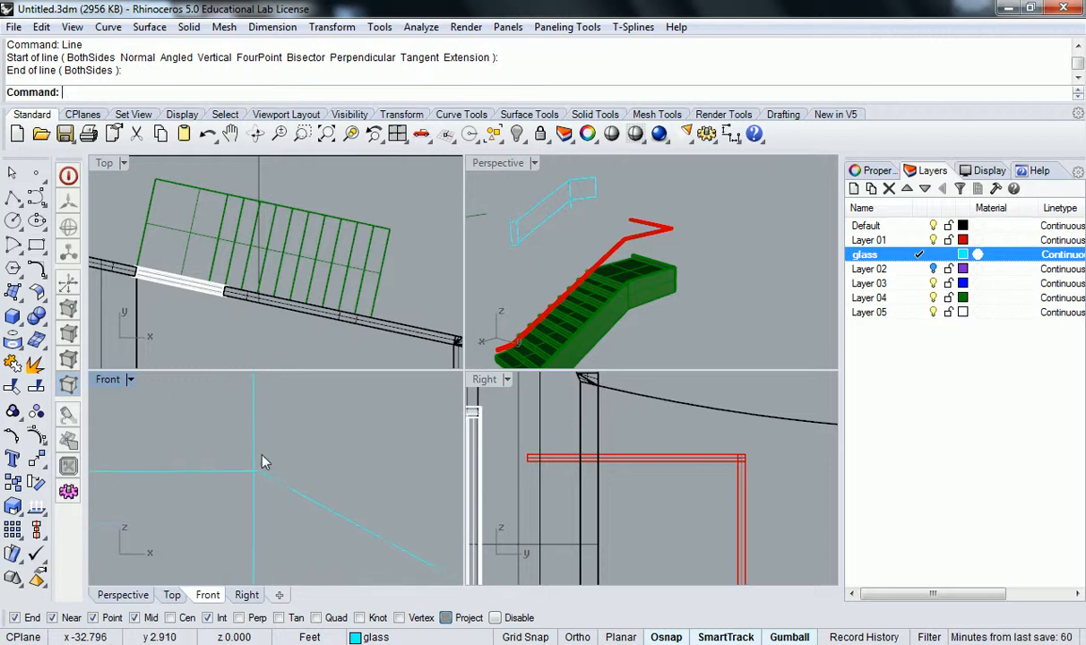
scroll(296, 457, "up", 3)
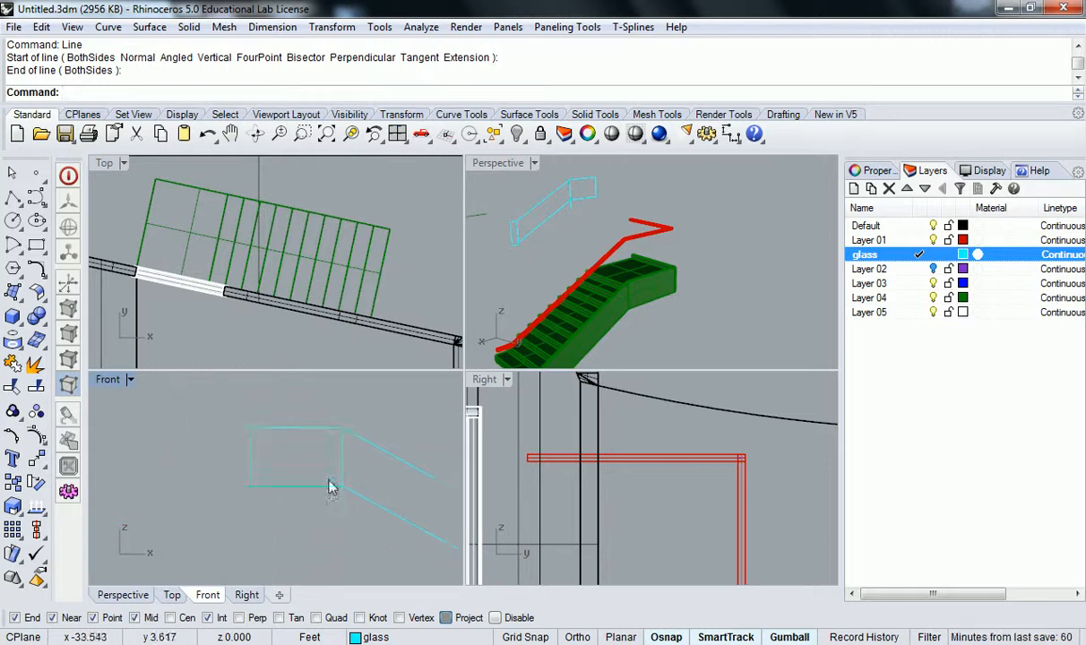
scroll(289, 428, "up", 3)
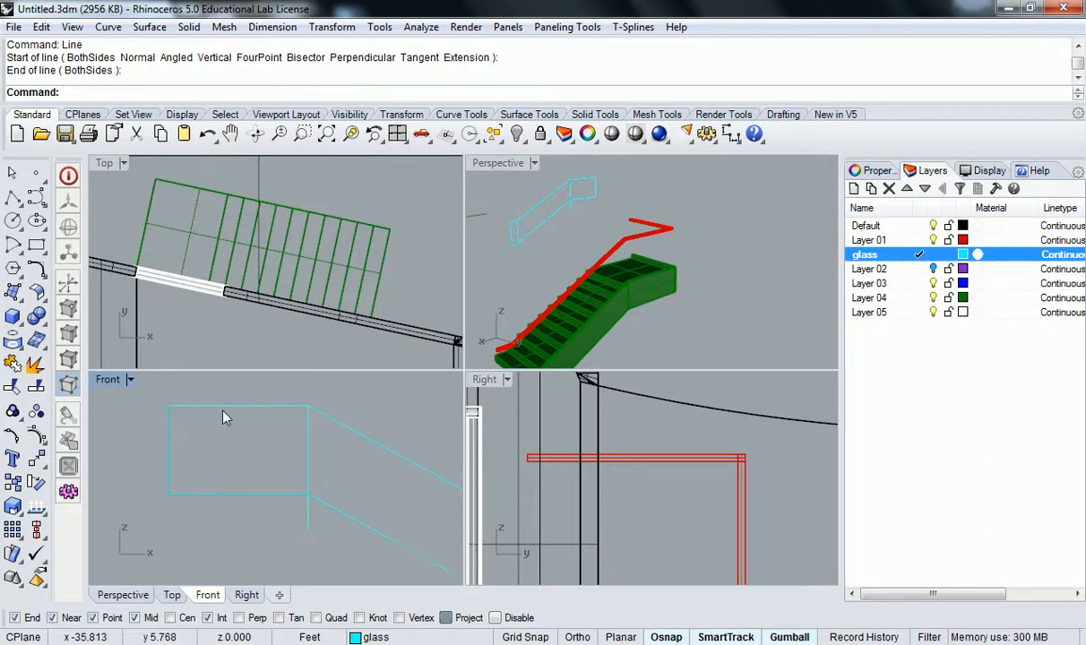
Step: Switch to the browser to examine the glass panel joints in the reference railing photo, and return to Rhinoceros
key("alt+Tab")
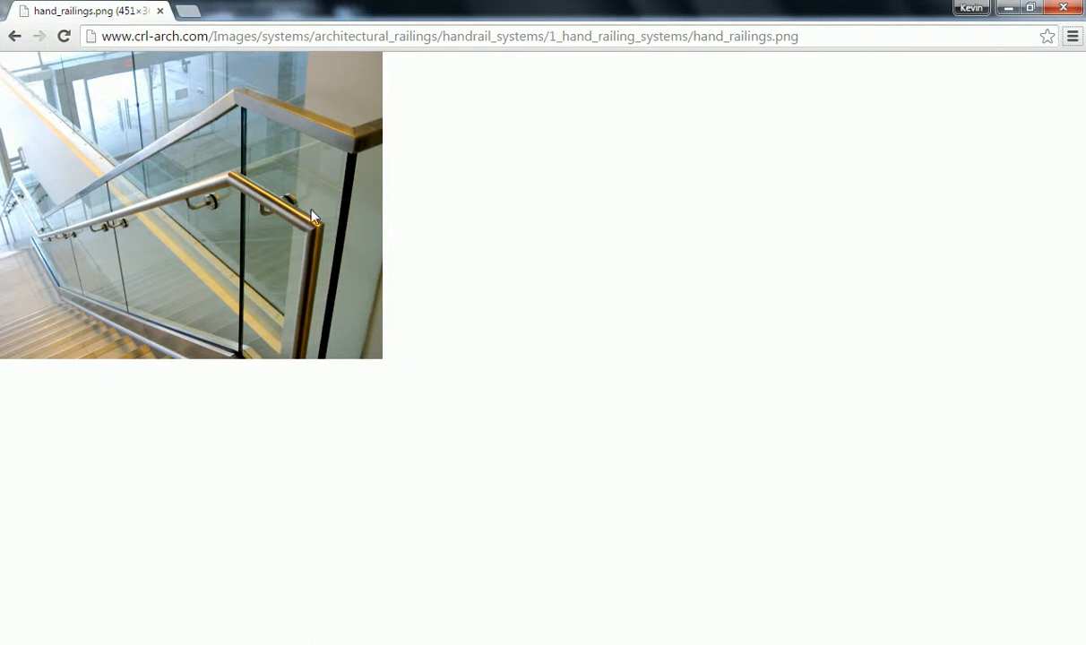
key("alt+Tab")
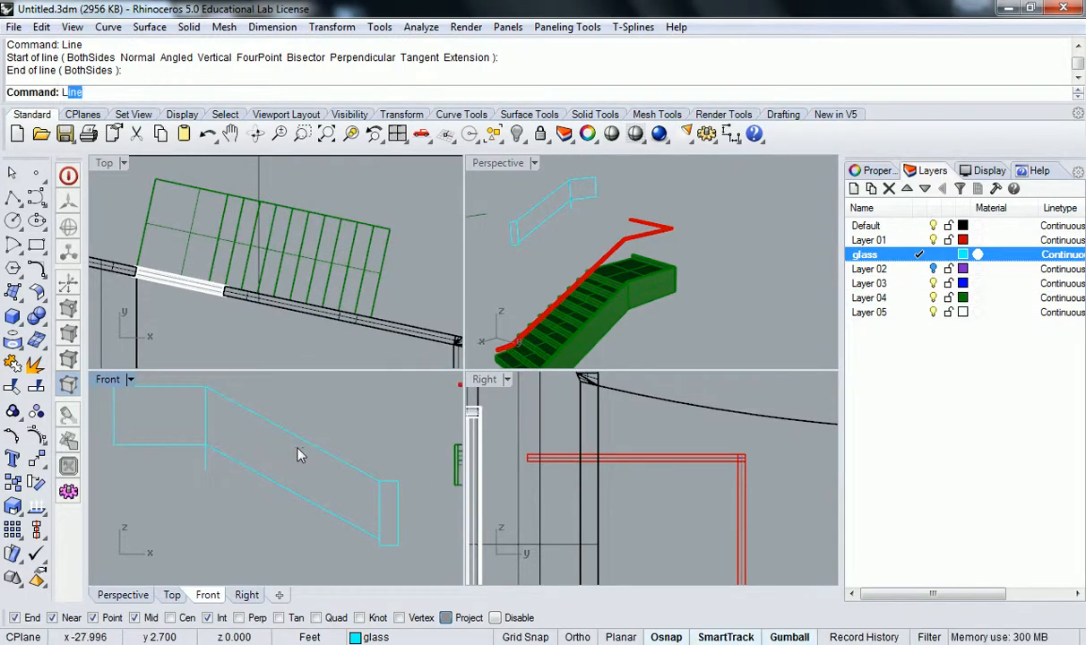
key("Return")
left_click(296, 446)
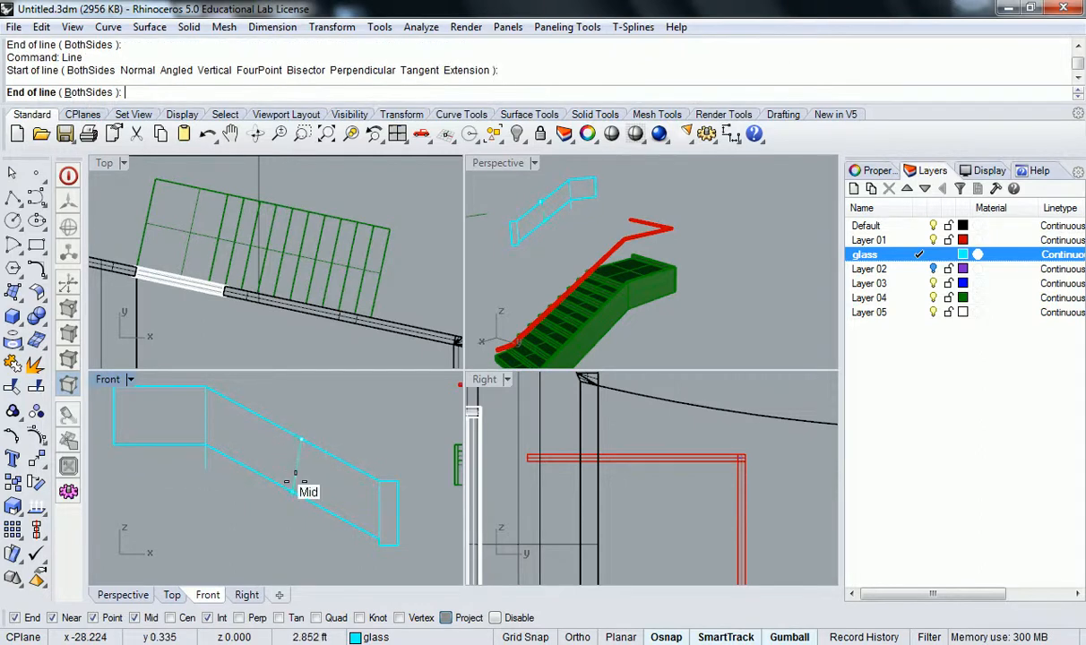
key("Escape")
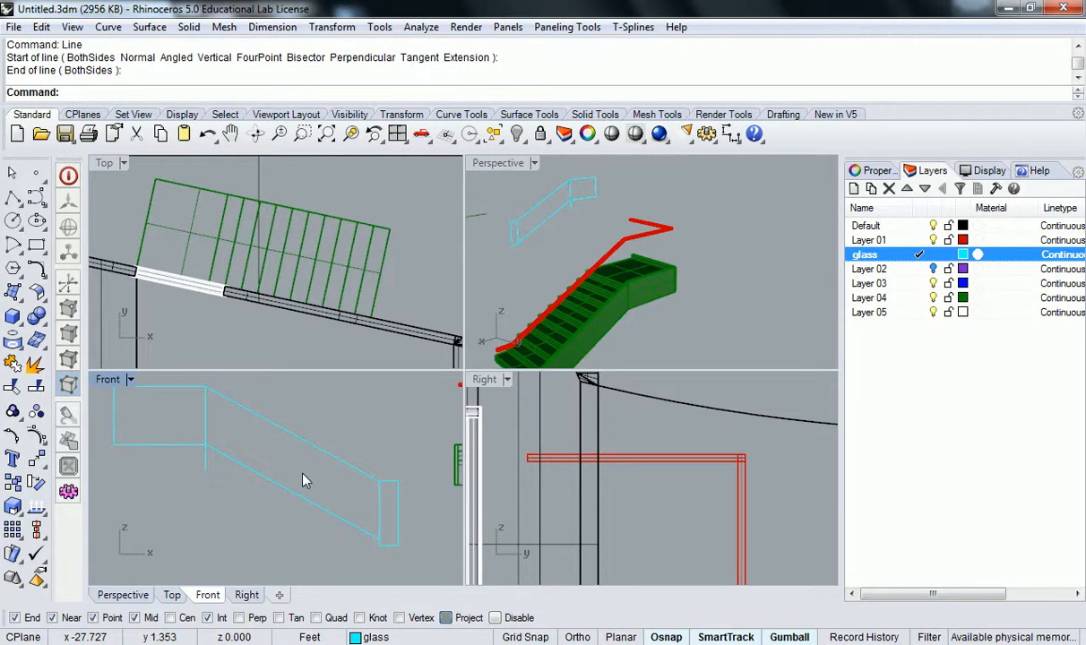
Step: Draw a vertical divider from the midpoint of the outline's sloped upper edge down to its sloped lower edge
key("Return")
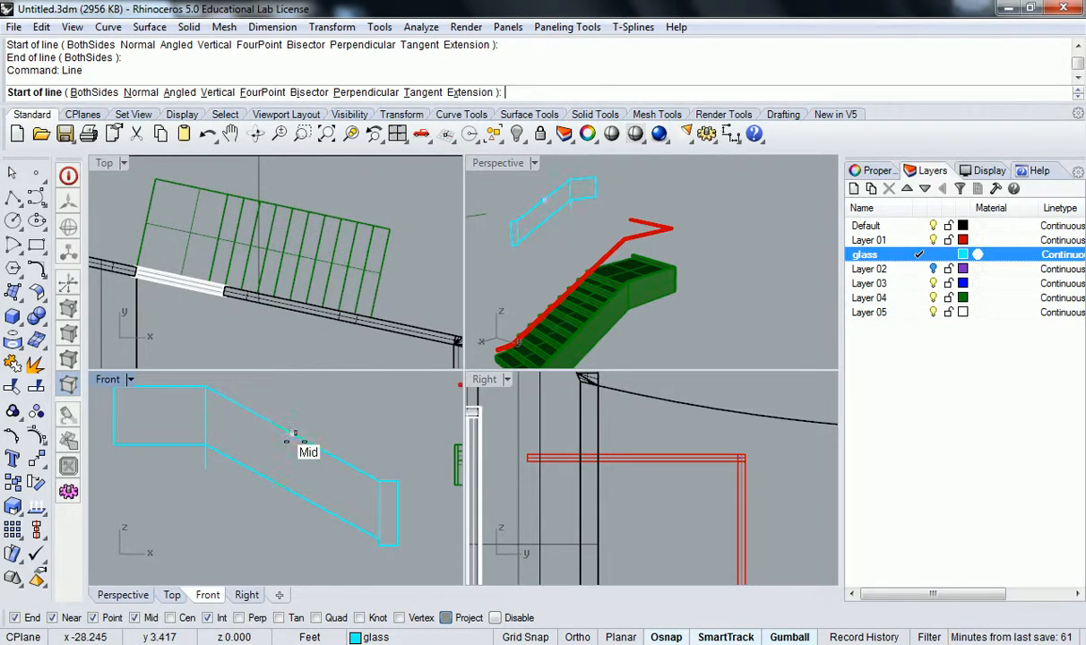
left_click(287, 431)
left_click(289, 490)
right_click_drag(302, 431, 318, 452)
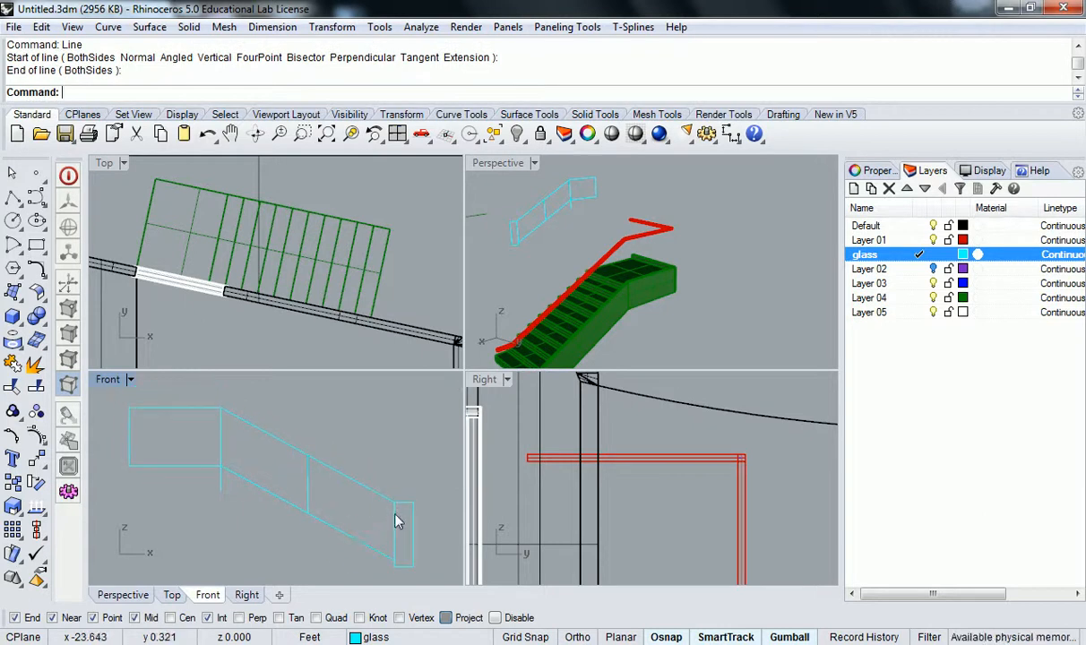
Step: Copy the three vertical divider lines .5" horizontally towards the stair foot to form the gaps between glass panels
left_click(373, 489)
left_click(306, 477)
left_click(221, 440)
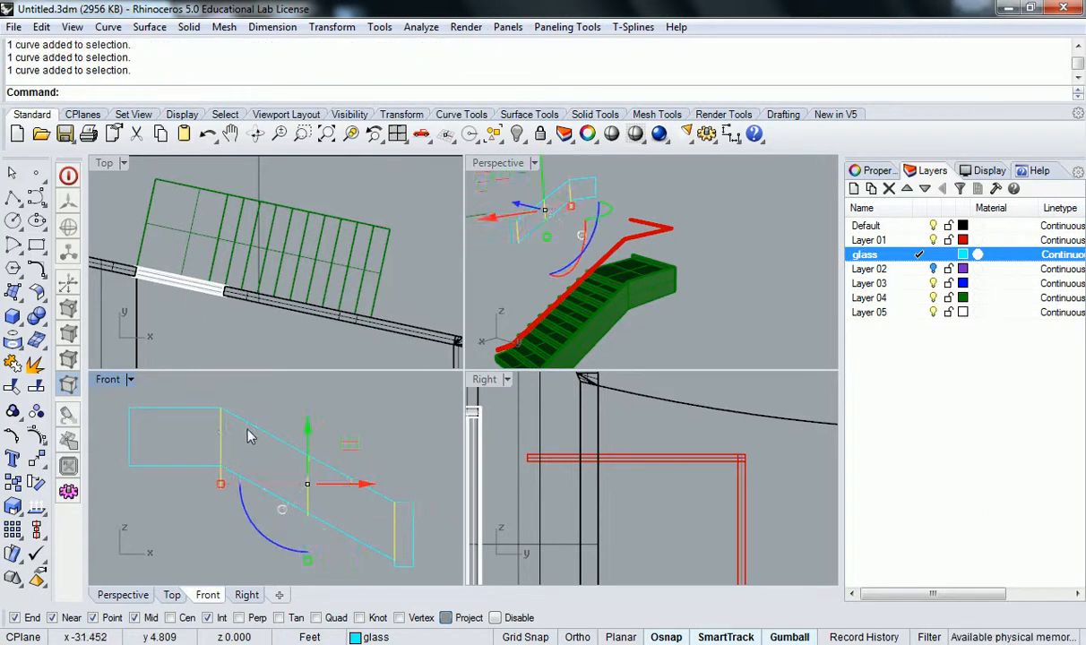
key("Return")
left_click(319, 415)
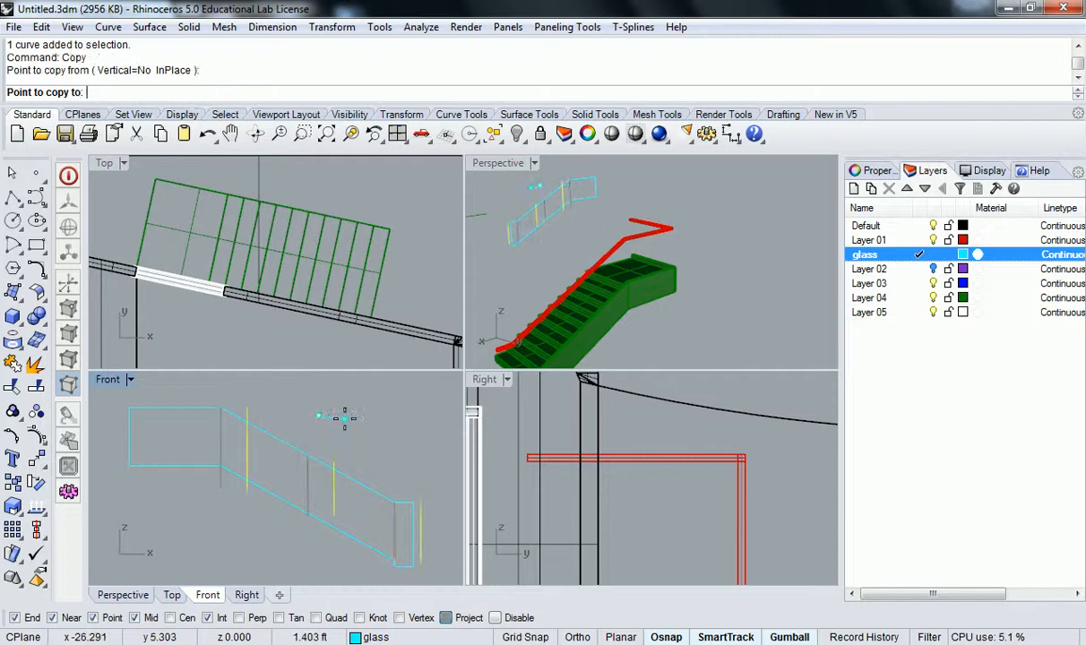
type(".5\"")
key("Return")
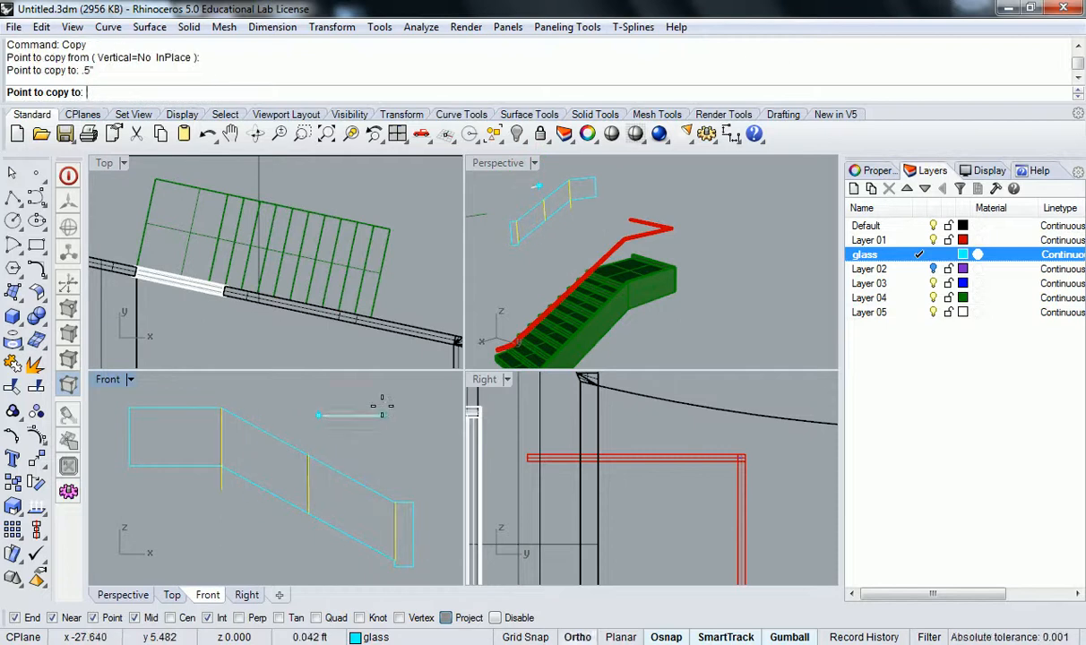
left_click(380, 407)
key("Return")
key("Escape")
Step: Using edit points, extend the copied stair-foot divider's lower end straight down to the outline's bottom edge
scroll(371, 460, "up", 5)
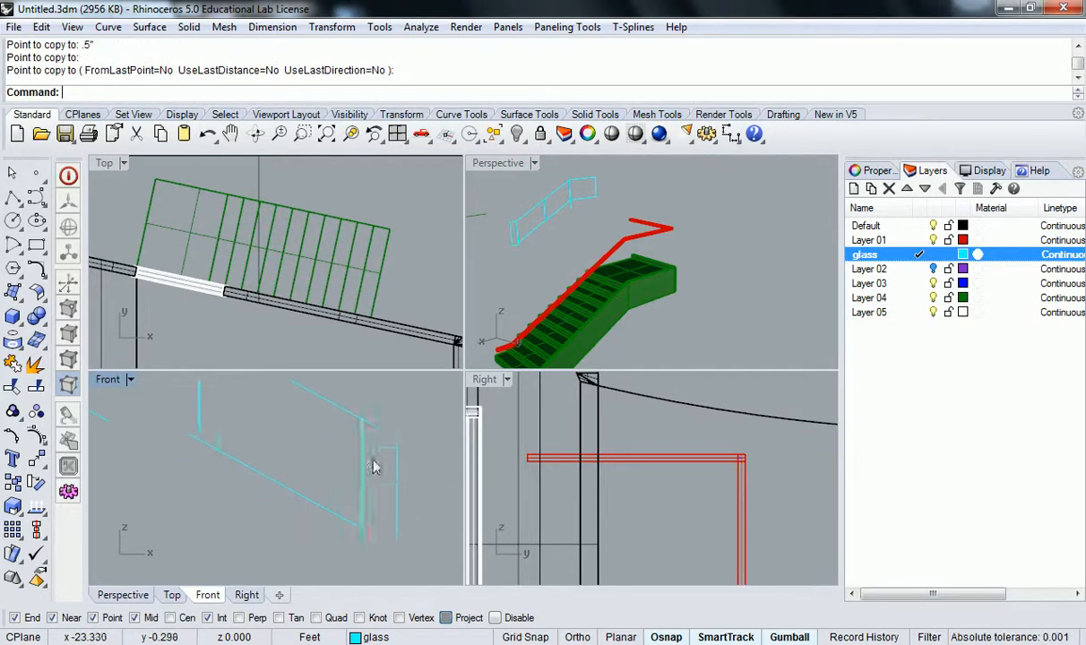
left_click(318, 457)
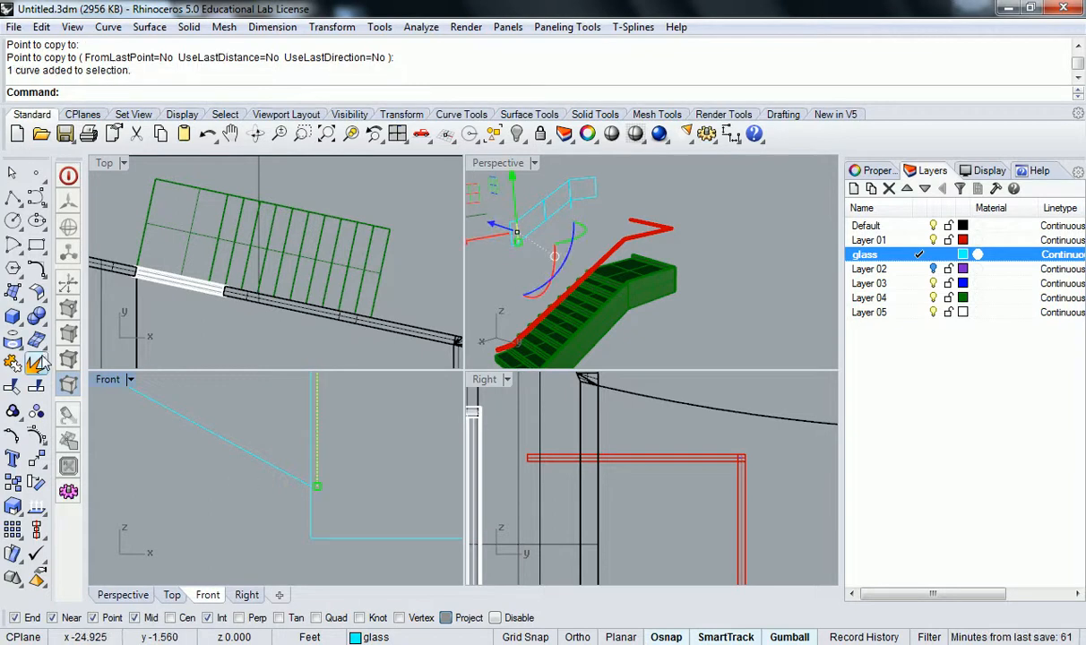
left_click(318, 488)
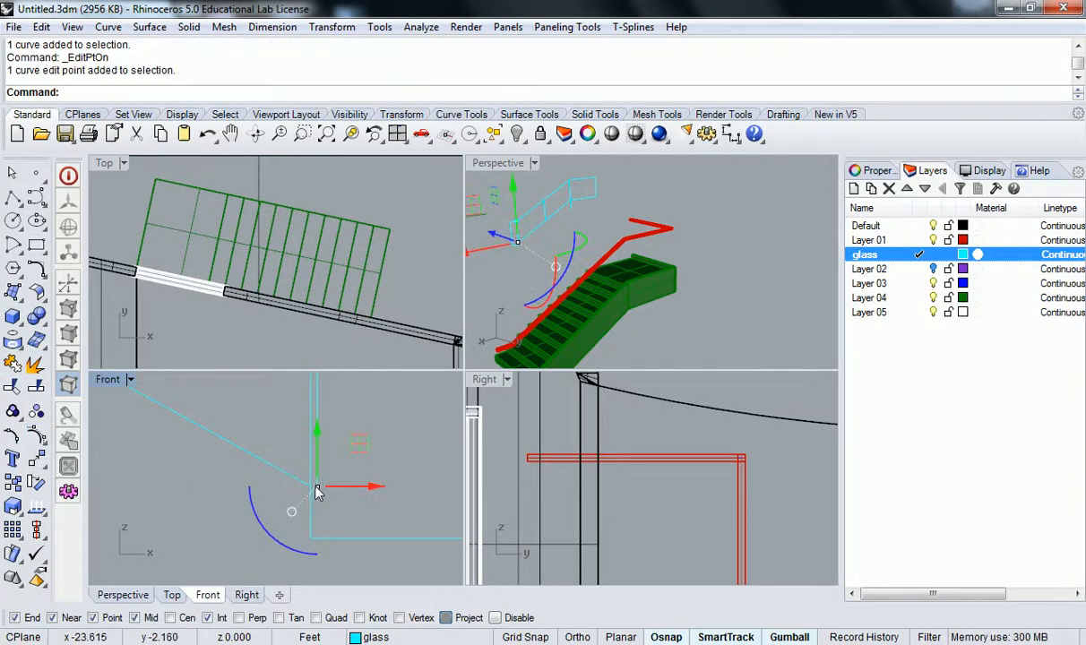
left_click_drag(318, 488, 316, 538, "shift")
left_click(349, 511)
scroll(280, 493, "down", 6)
scroll(282, 492, "down", 3)
scroll(269, 484, "up", 10)
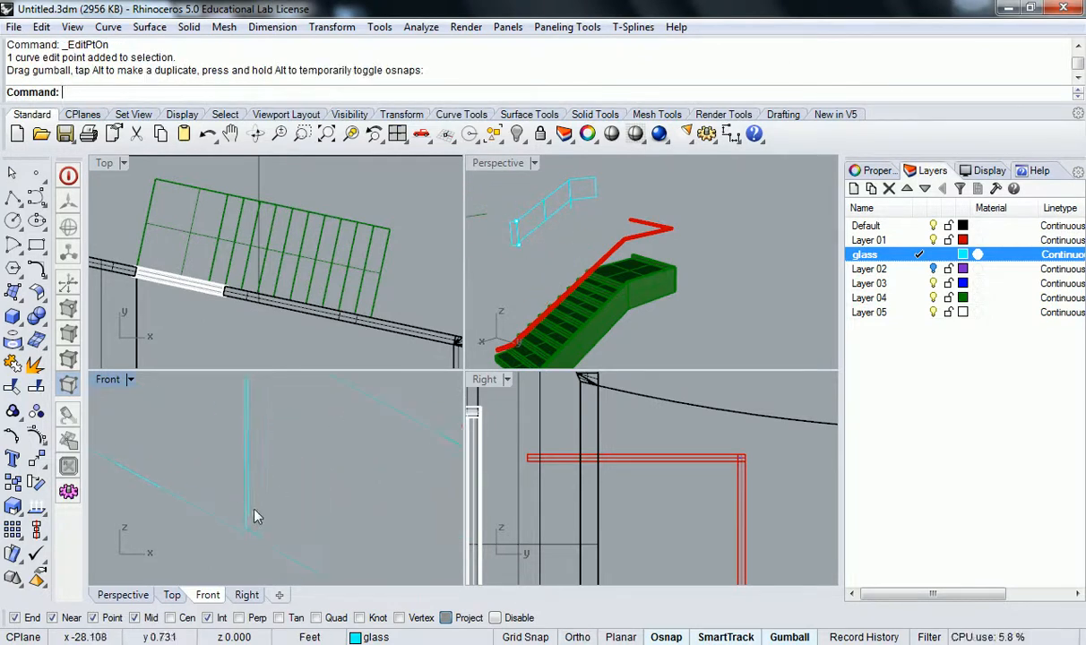
left_click(288, 498)
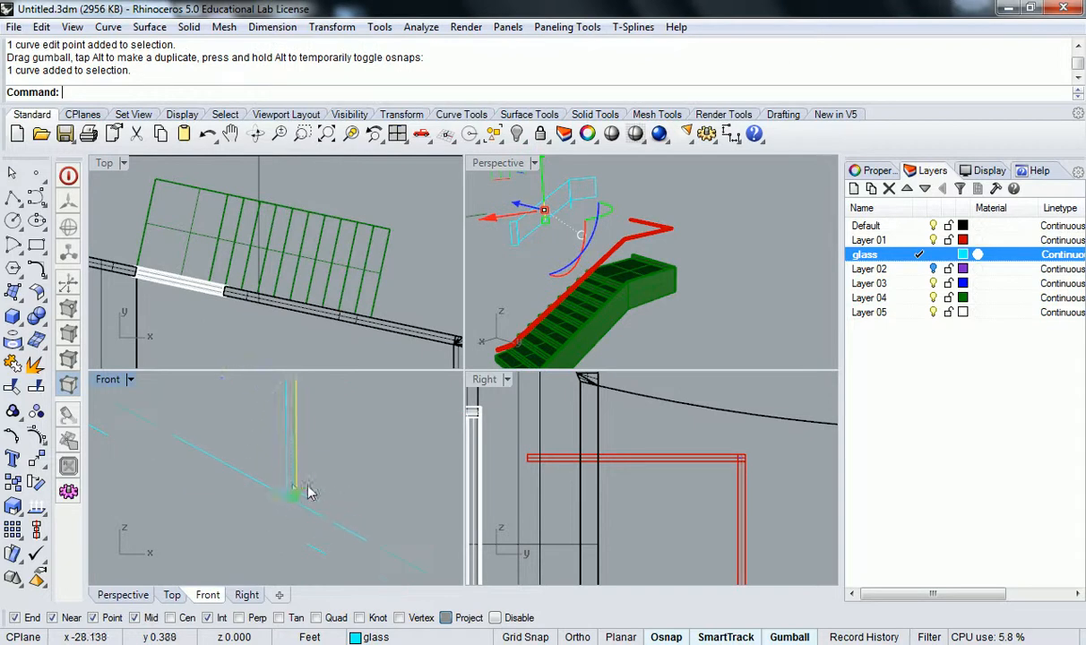
left_click(11, 437)
scroll(301, 502, "up", 2)
key("Escape")
Step: Delete the middle divider line and its copy from the sloped section of the glass outline
scroll(268, 462, "down", 7)
left_click(276, 429)
key("Delete")
left_click(290, 445)
key("Delete")
Step: Draw a vertical divider line about 5.85 ft long from the middle of the outline's sloped upper edge down past the lower edge
type("Line")
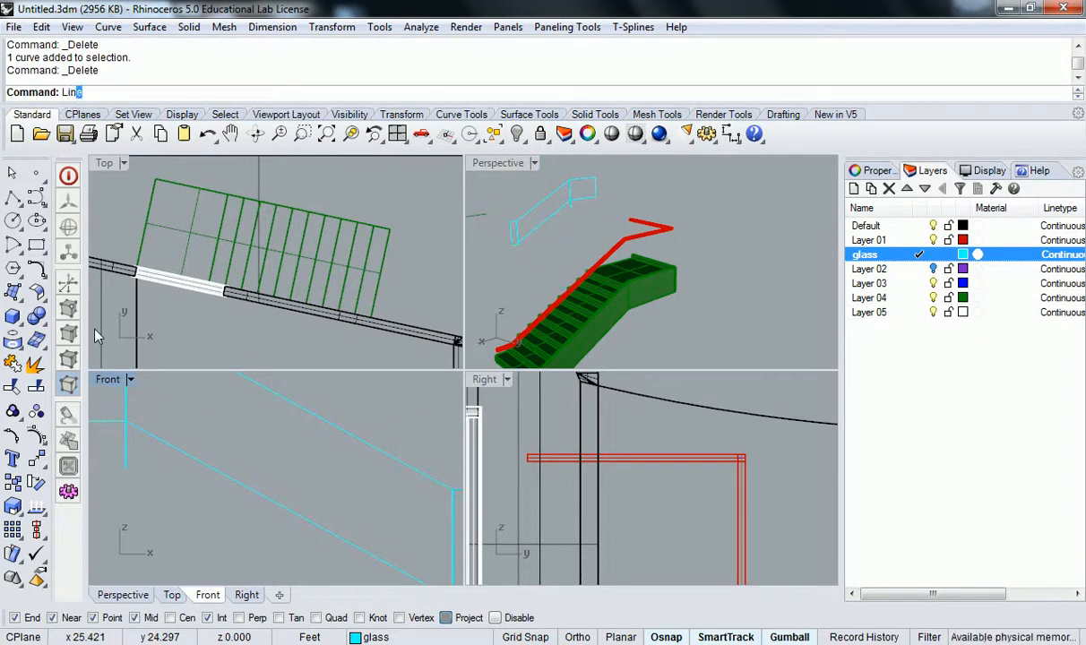
key("Return")
left_click(293, 406)
scroll(293, 405, "down", 2)
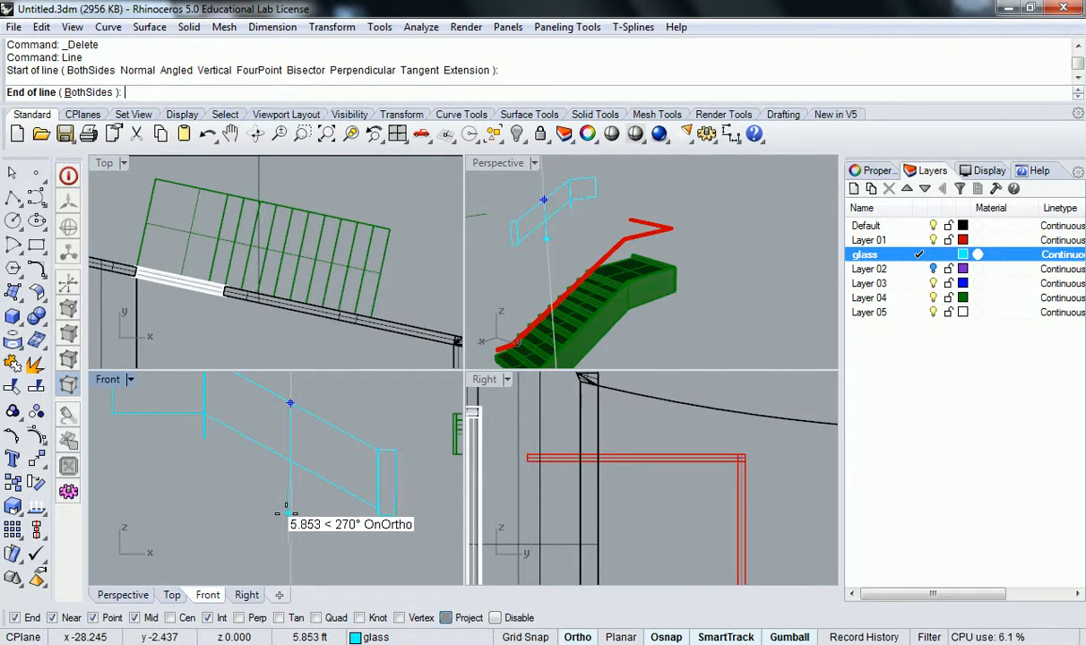
left_click(286, 513, "shift")
Step: Copy the new middle divider .5" horizontally towards the stair foot to form the gap
type("Copy")
key("Return")
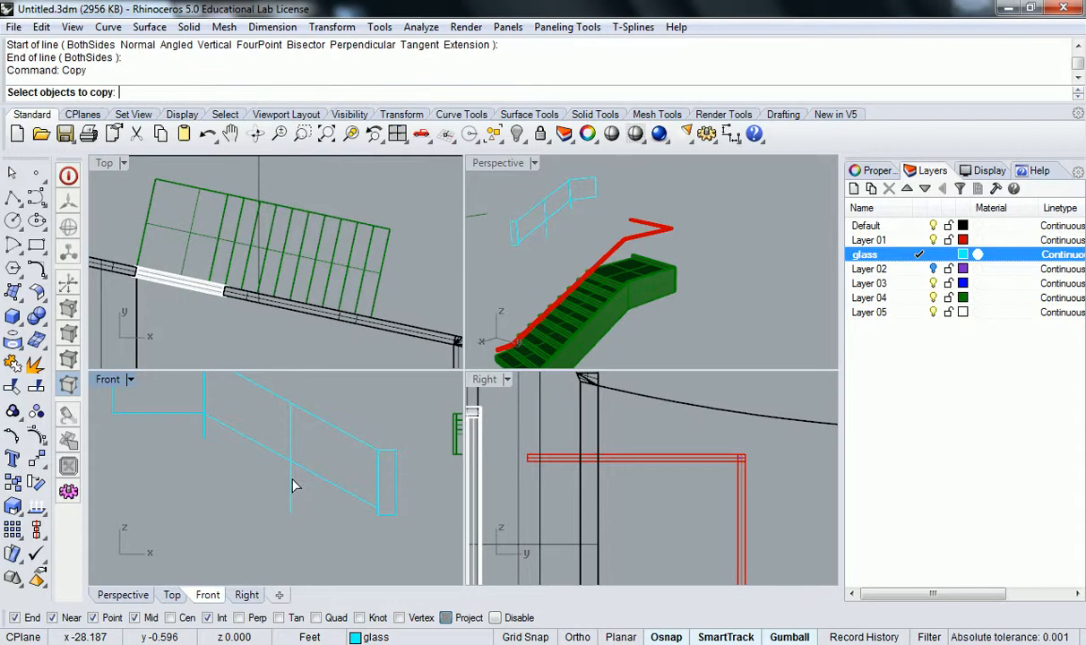
left_click(292, 427)
key("Return")
left_click(337, 390)
type(".5\"")
key("Return")
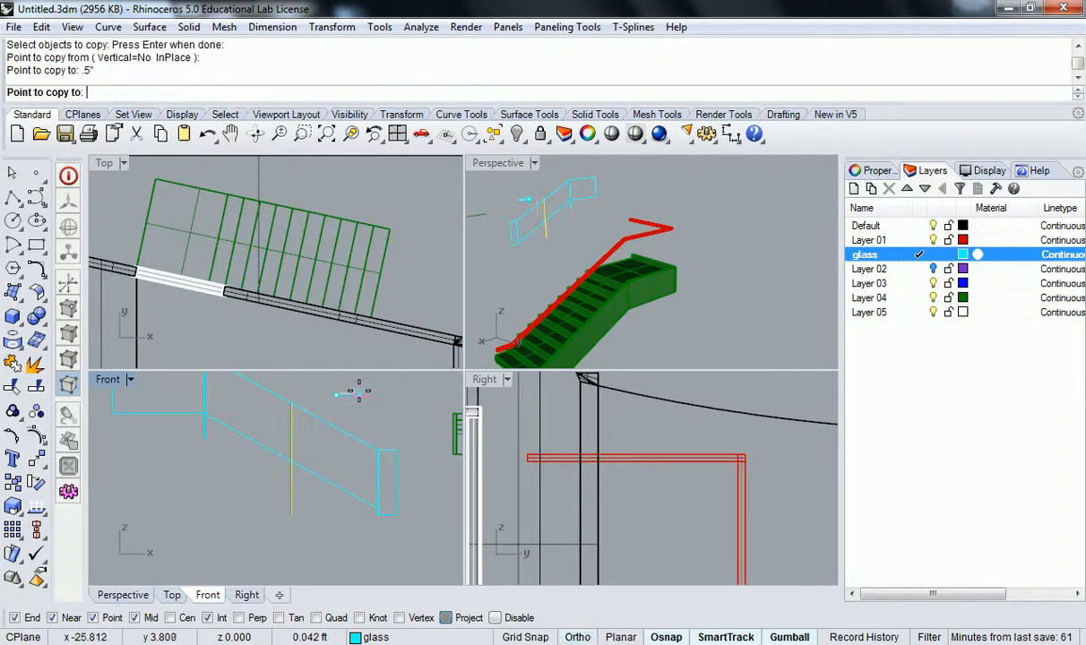
left_click(363, 394, "shift")
key("Return")
Step: Using all the glass curves as cutting objects, trim away the excess outline segments at the stair-foot gap
right_click_drag(281, 424, 353, 451)
scroll(351, 454, "up", 2)
scroll(273, 427, "up", 6)
right_click_drag(252, 448, 266, 449)
scroll(282, 430, "down", 5)
scroll(284, 437, "down", 5)
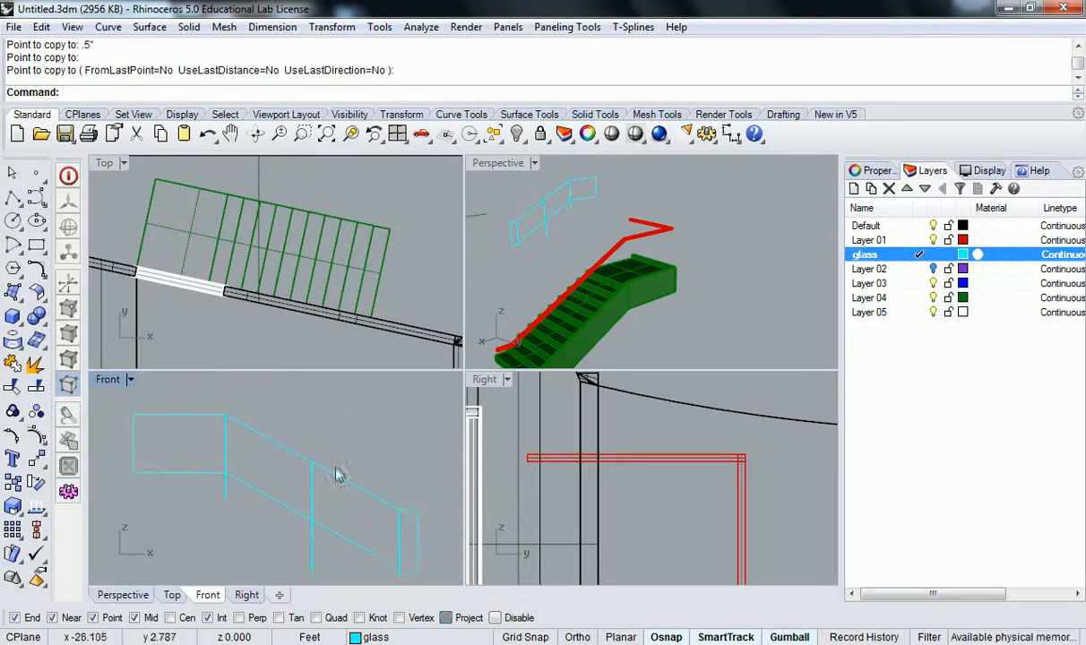
key("Return")
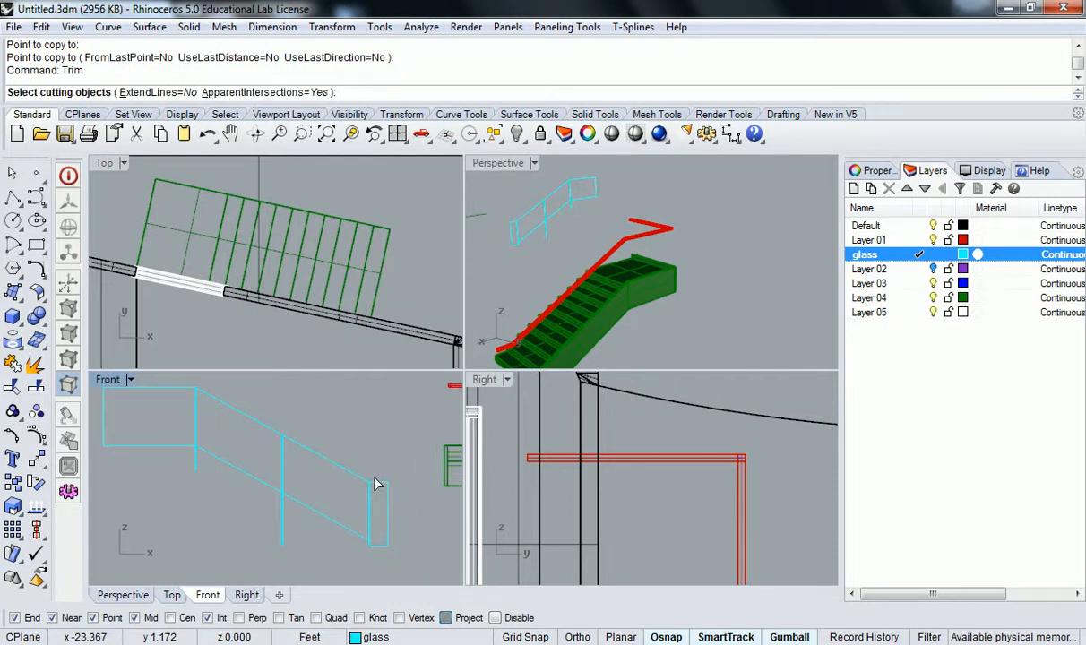
scroll(377, 484, "down", 2)
left_click(230, 527)
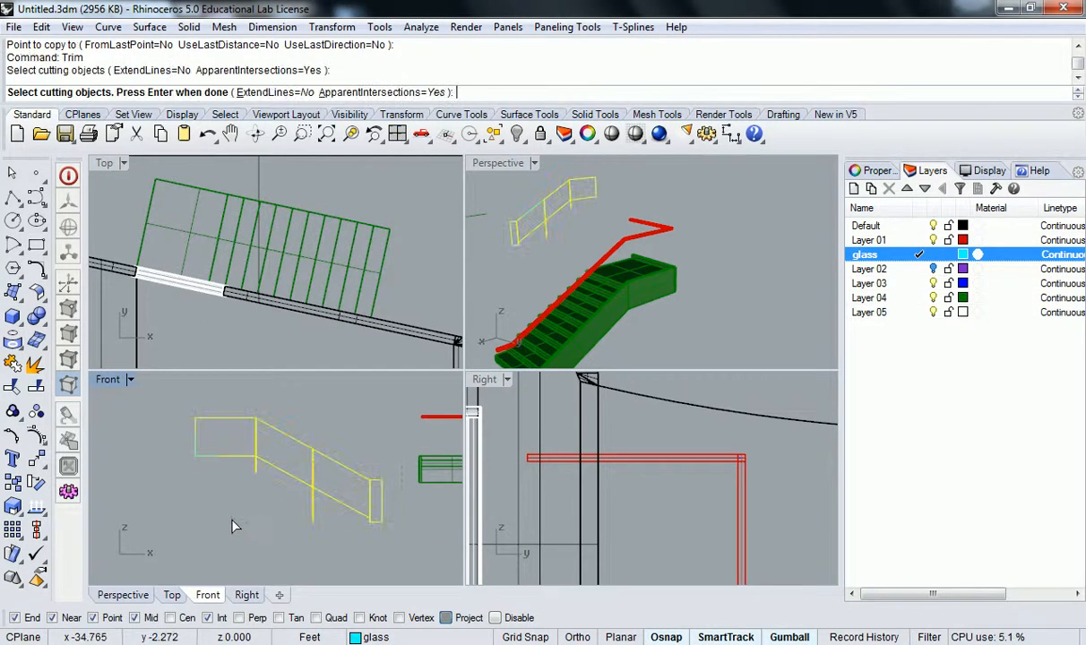
key("Return")
scroll(377, 518, "up", 4)
scroll(350, 508, "up", 2)
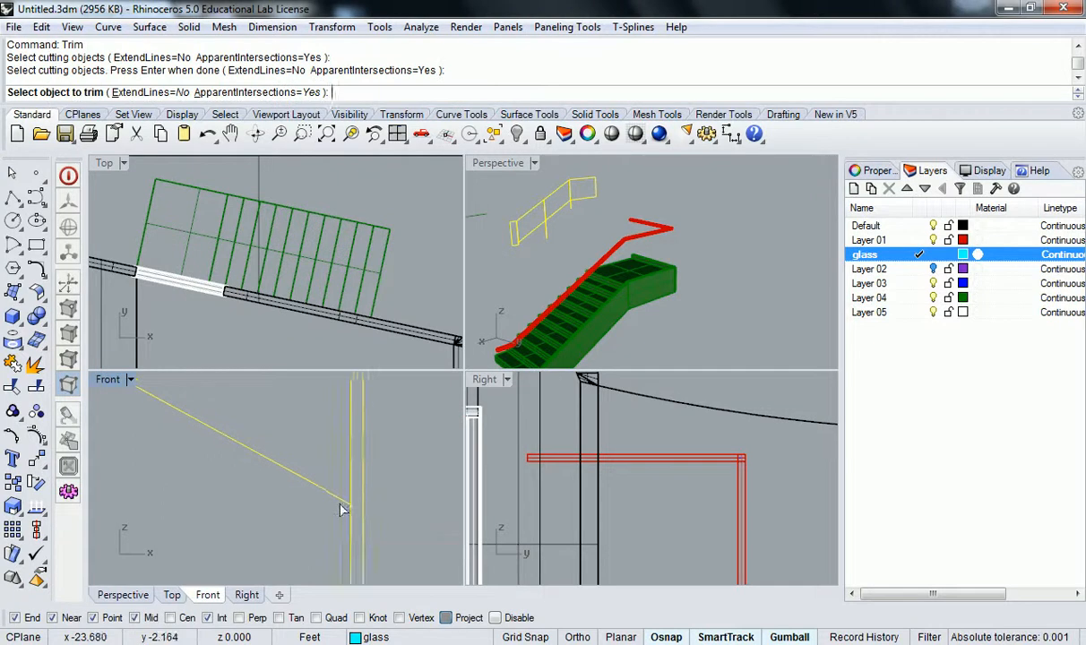
left_click(348, 557)
scroll(358, 542, "down", 1)
scroll(358, 472, "up", 7)
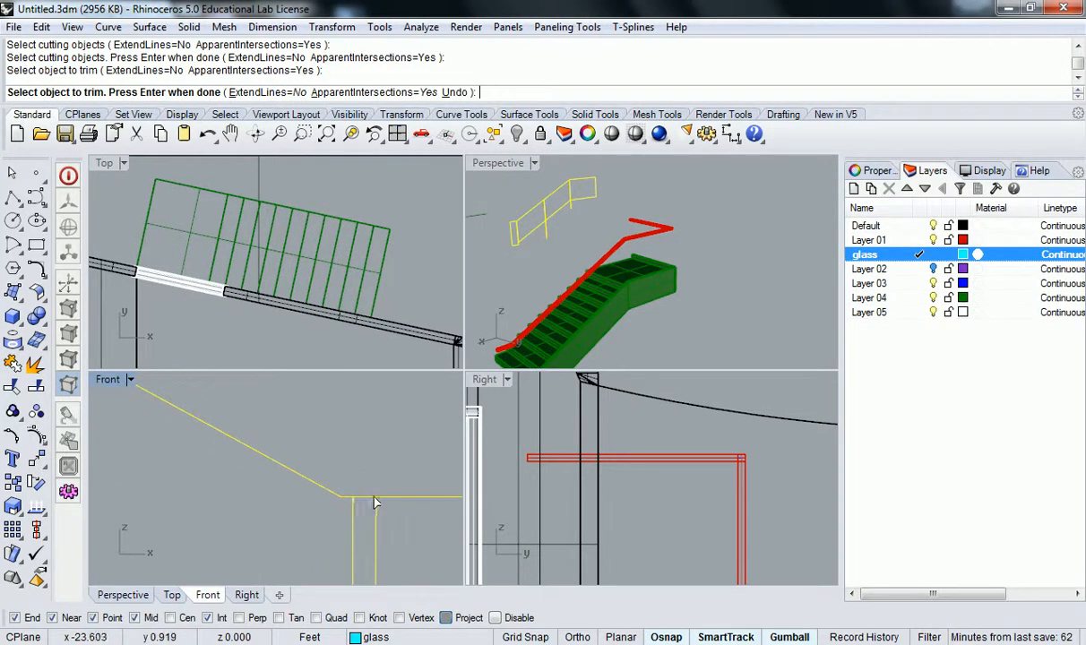
left_click(372, 499)
Step: Trim the middle dividers' tails below the sloped edge and the outline segments crossing the middle gap
scroll(367, 489, "down", 3)
scroll(366, 489, "down", 7)
scroll(257, 515, "up", 4)
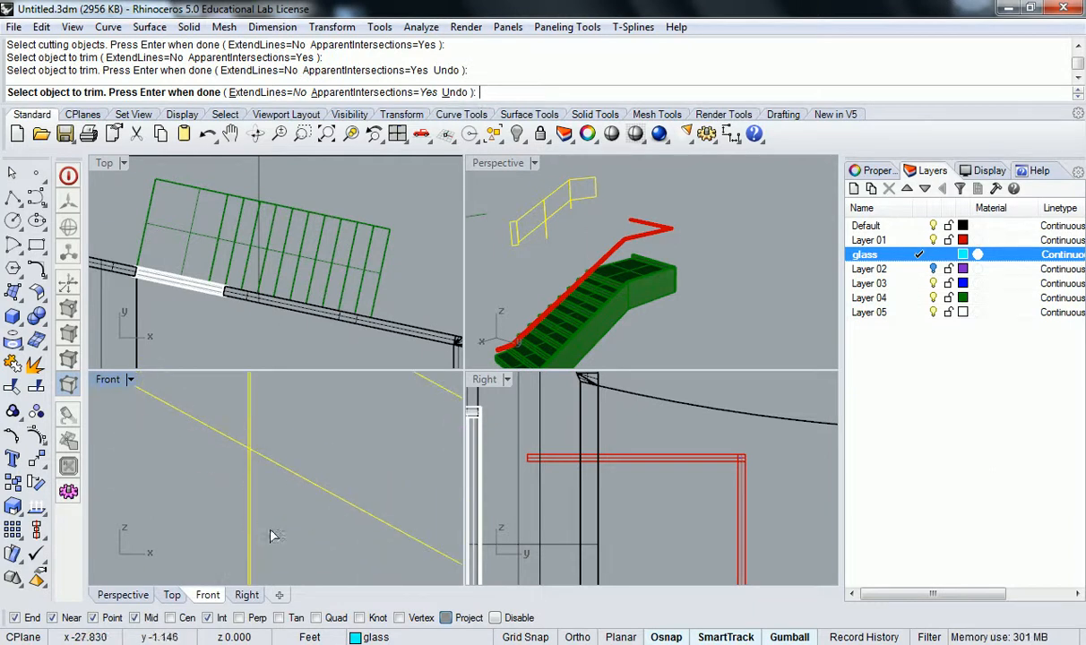
left_click(250, 542)
left_click_drag(265, 519, 230, 543)
scroll(248, 446, "up", 8)
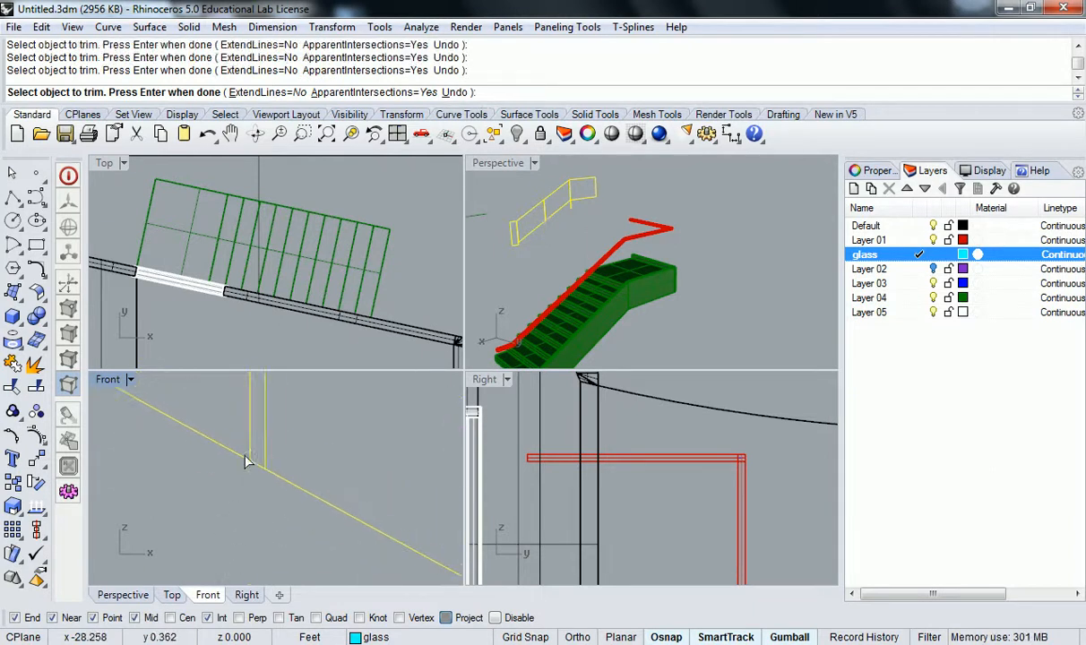
left_click(266, 467)
scroll(262, 489, "down", 4)
scroll(267, 488, "down", 9)
scroll(278, 438, "up", 14)
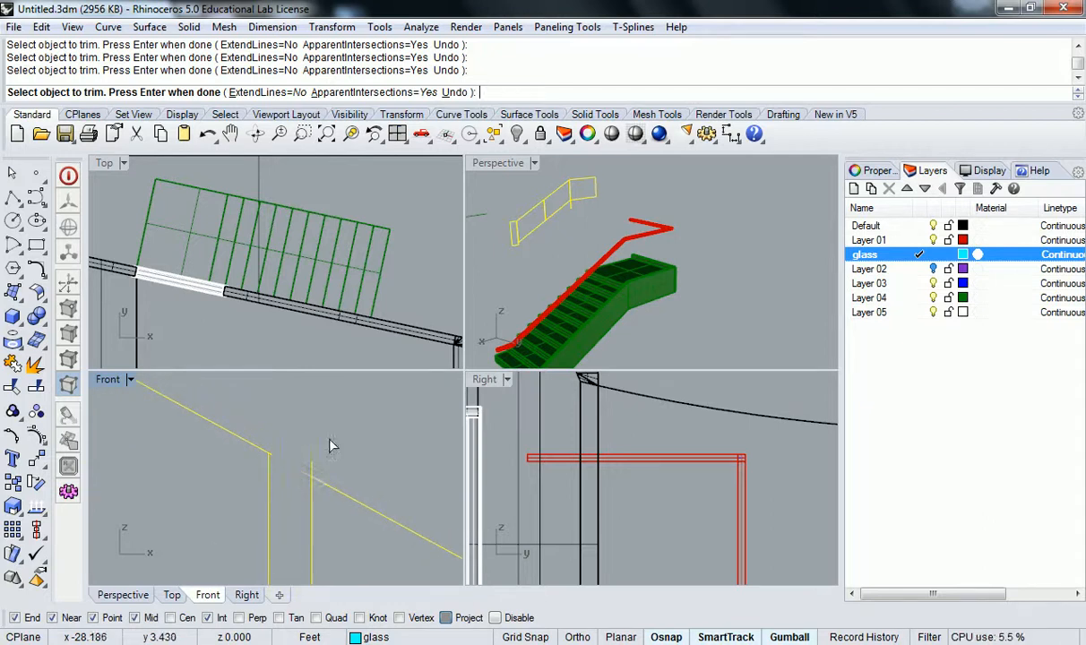
Step: Trim the excess line segments at the gap between the landing panel and the sloped glass, and finish trimming
scroll(304, 467, "down", 12)
right_click_drag(201, 425, 277, 473)
scroll(240, 441, "up", 7)
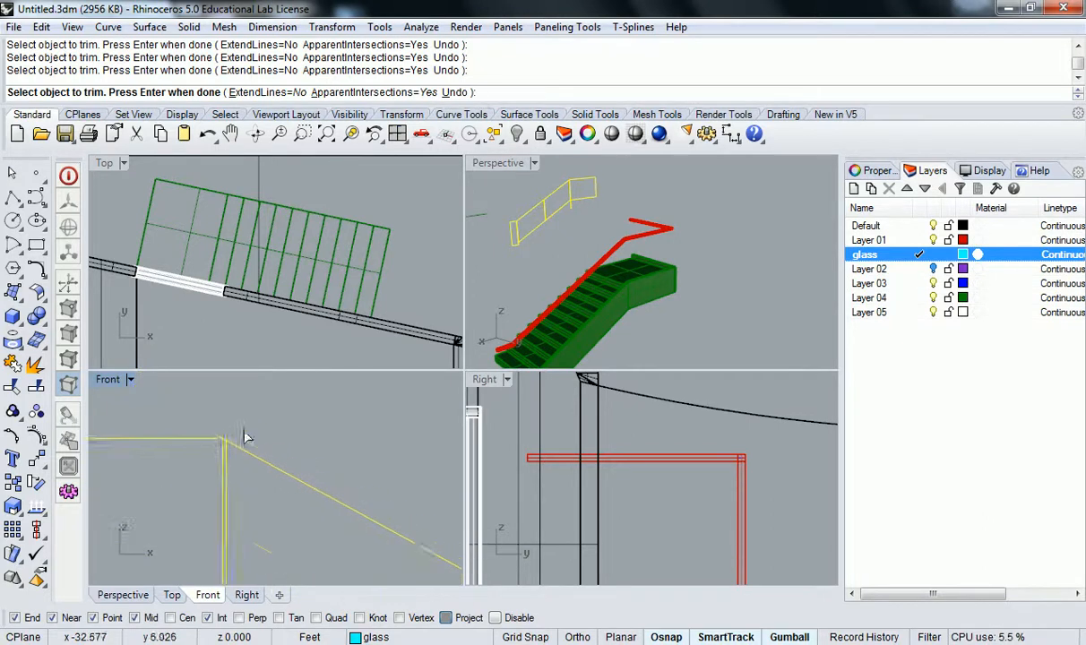
scroll(260, 442, "up", 3)
scroll(260, 480, "down", 4)
scroll(234, 392, "up", 4)
scroll(235, 509, "down", 12)
key("Return")
Step: Extrude all the glass panel outlines .5" to one side as solids
scroll(250, 488, "up", 2)
right_click_drag(243, 471, 215, 437)
left_click_drag(145, 418, 335, 527)
type("Ex")
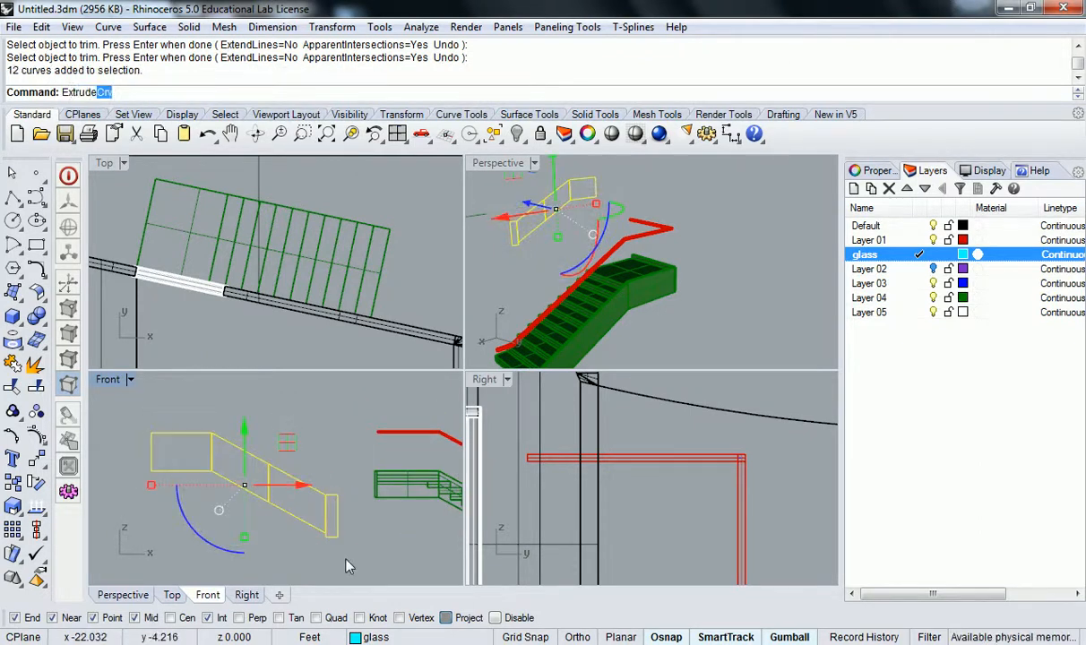
type("trud")
key("Return")
left_click(256, 90)
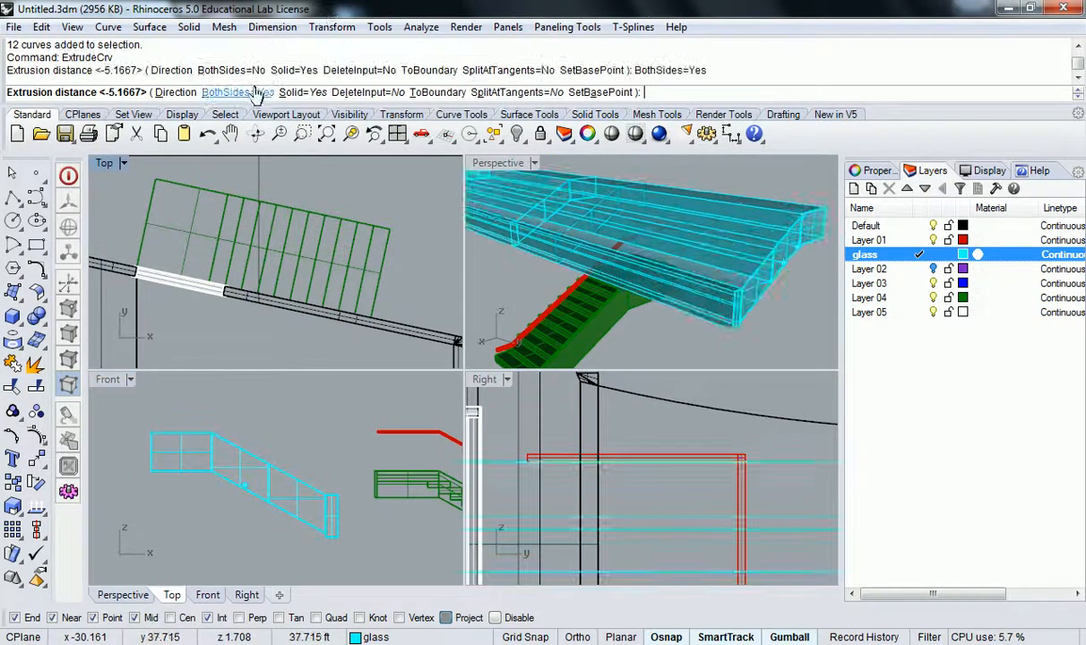
left_click(259, 92)
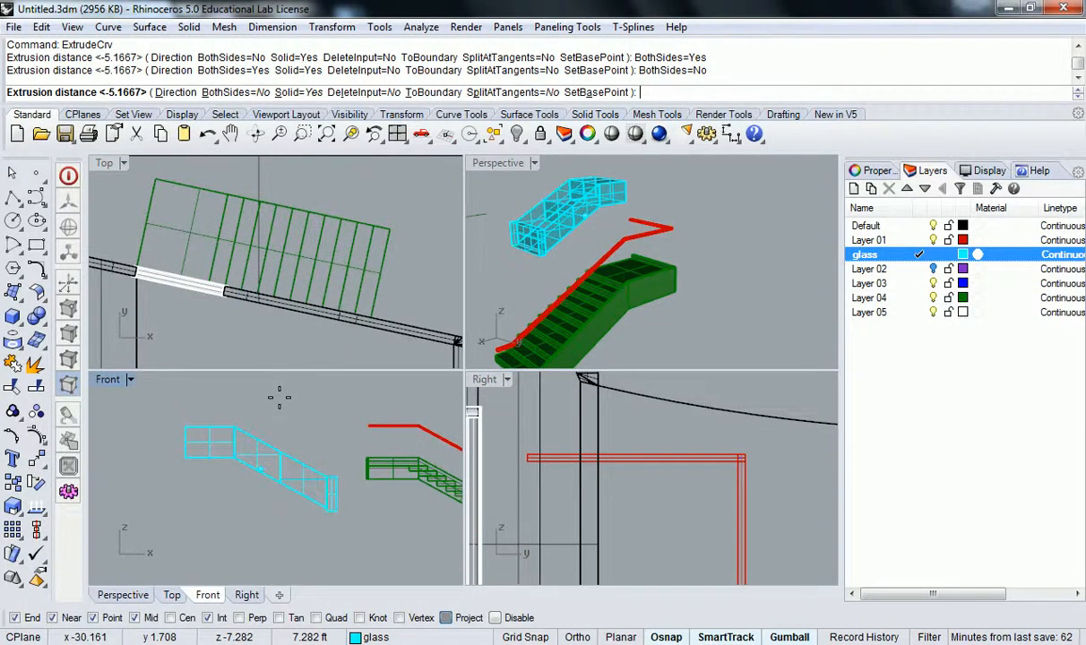
type("\"")
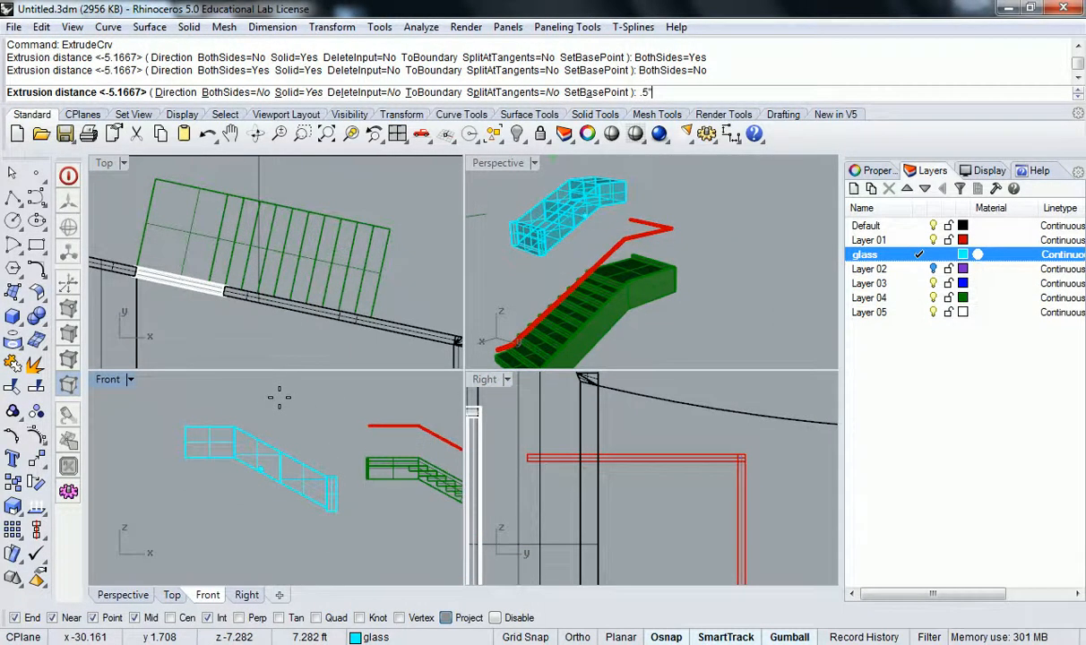
key("Return")
key("Escape")
Step: Move the extruded glass panels from the midpoint of their landing end's thickness to the centreline corner of the red handrail
scroll(516, 240, "up", 2)
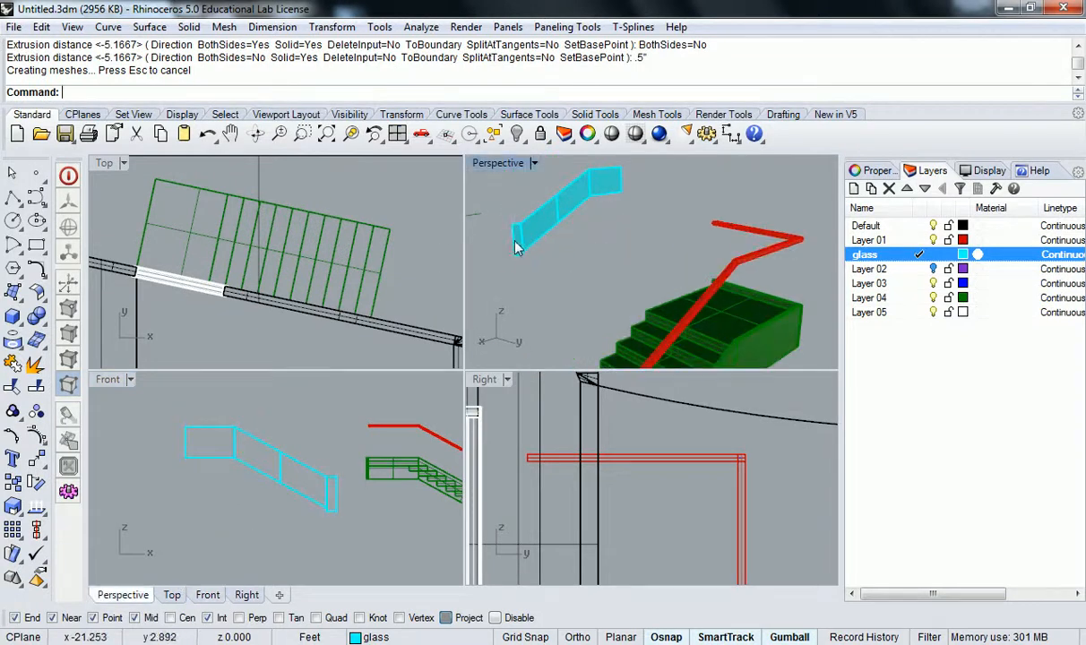
left_click(517, 240)
left_click(566, 299)
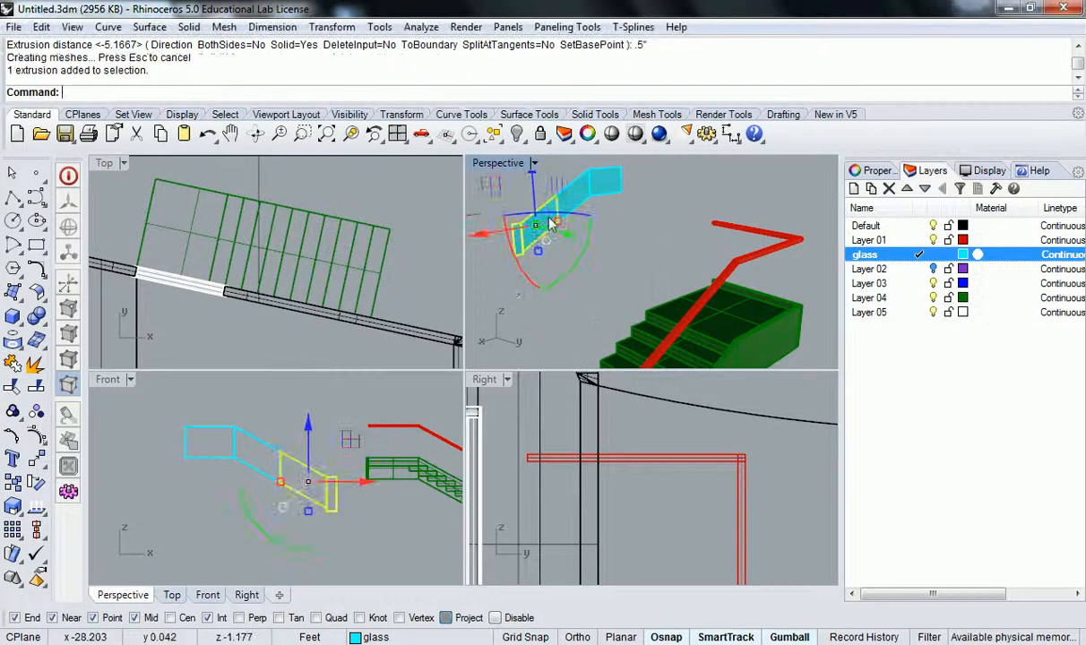
left_click(592, 185)
left_click(592, 185)
scroll(242, 308, "down", 5)
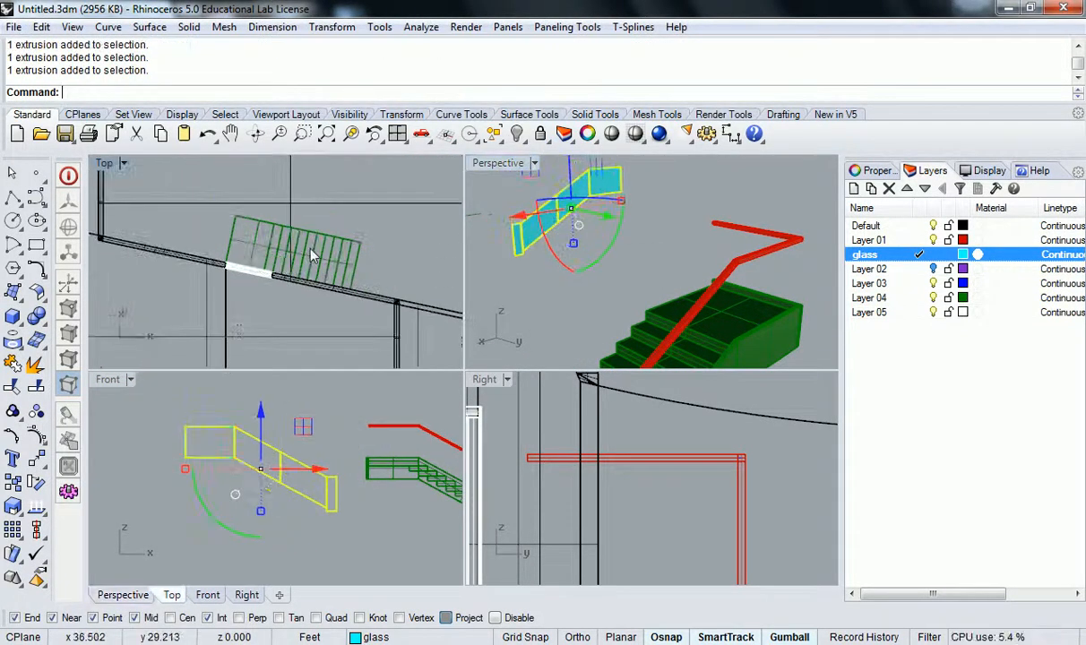
scroll(237, 305, "up", 6)
scroll(189, 268, "up", 6)
scroll(197, 265, "down", 12)
right_click_drag(220, 251, 279, 294)
scroll(262, 302, "up", 7)
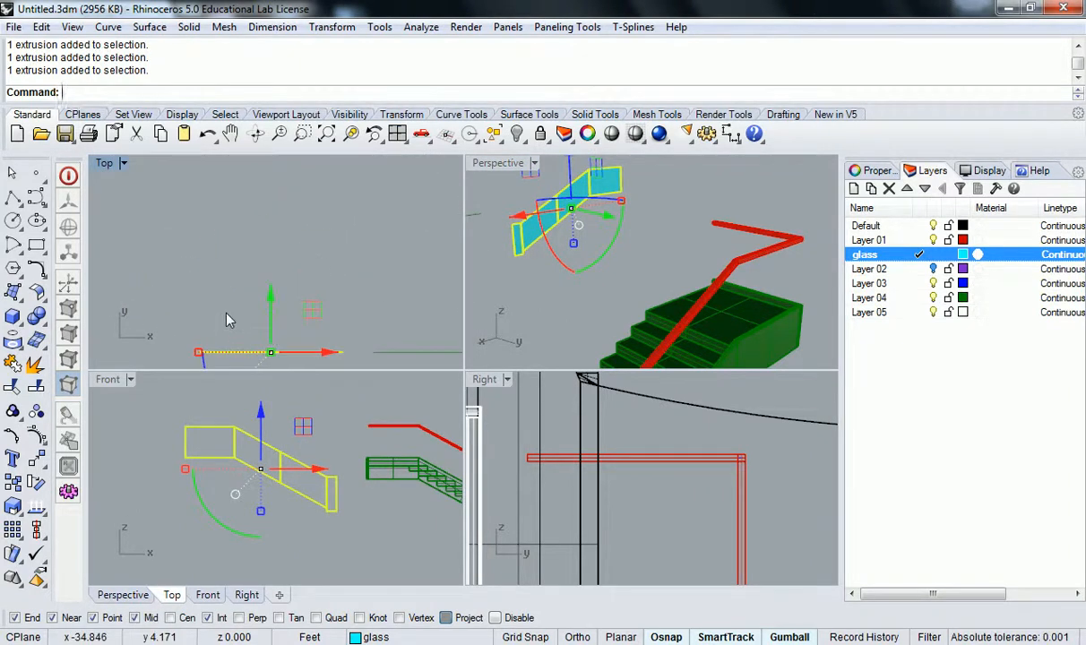
key("Return")
scroll(237, 352, "down", 3)
scroll(189, 432, "up", 10)
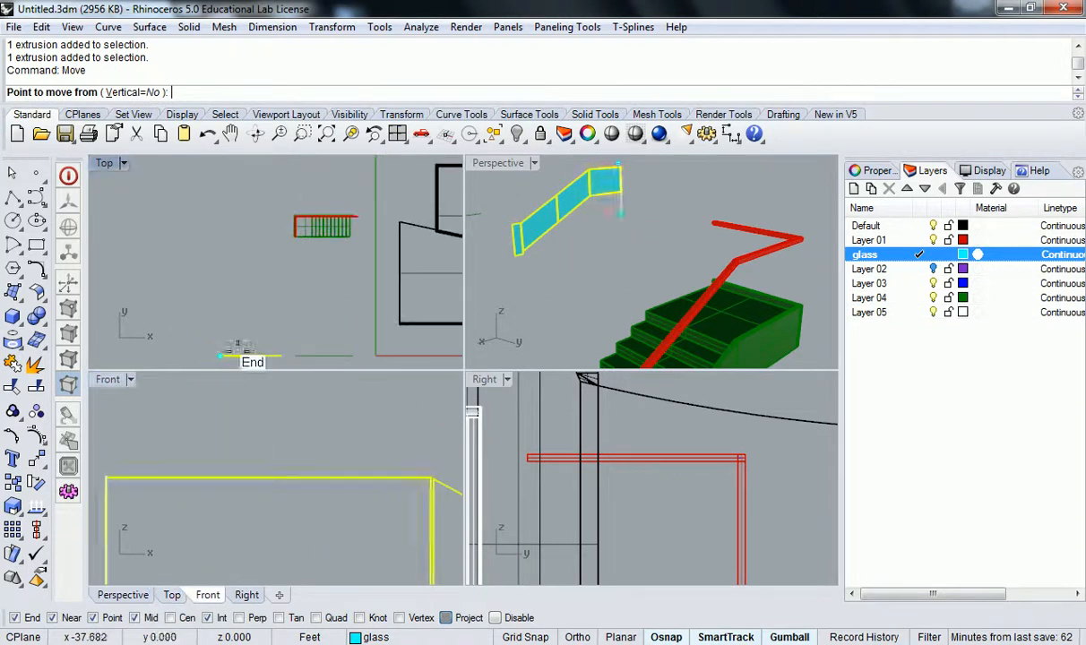
scroll(200, 330, "up", 6)
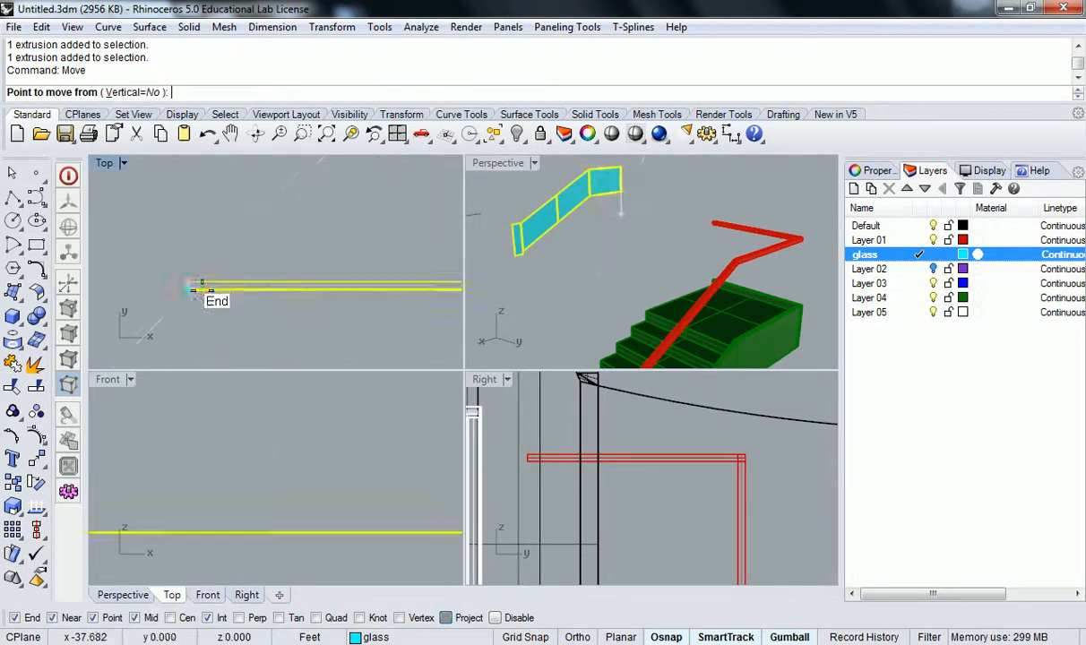
left_click(215, 271)
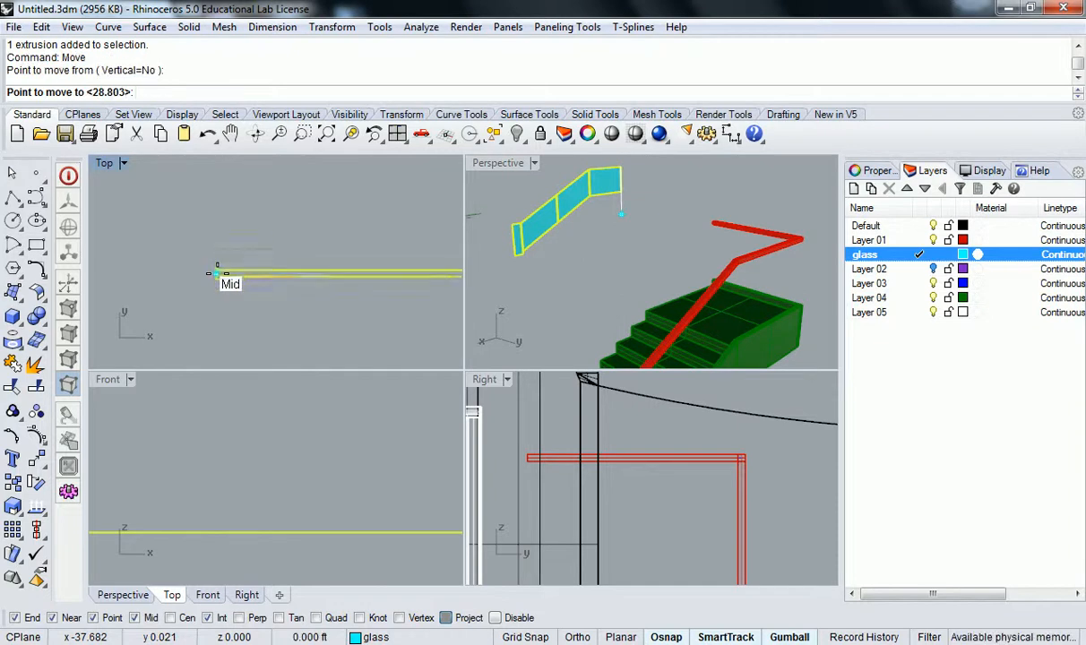
scroll(218, 277, "down", 5)
scroll(296, 269, "up", 6)
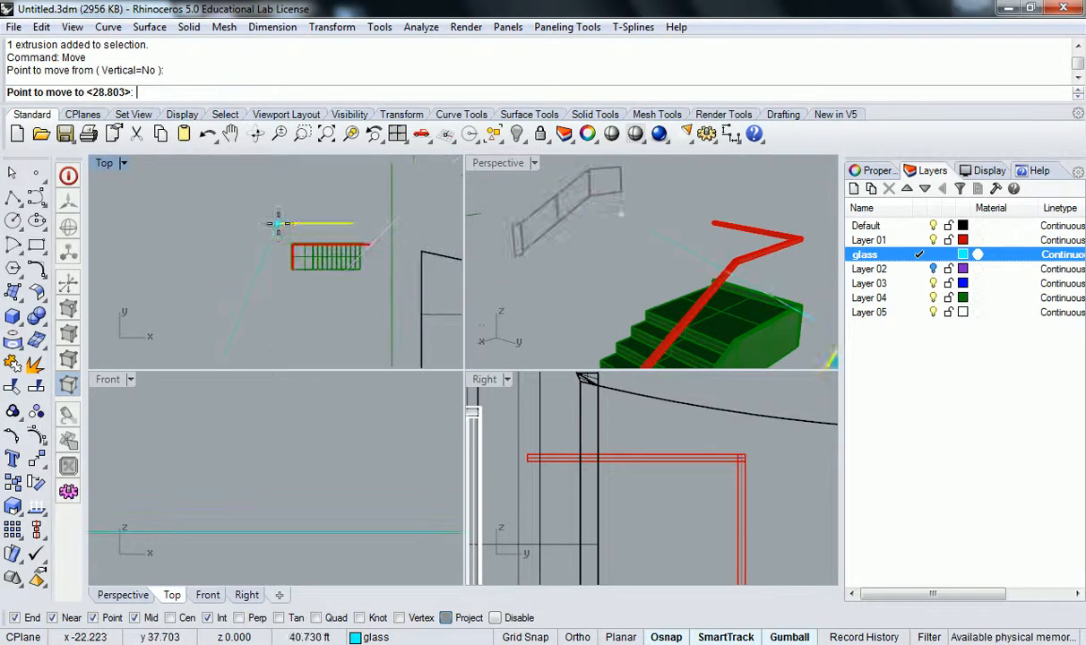
scroll(305, 274, "down", 2)
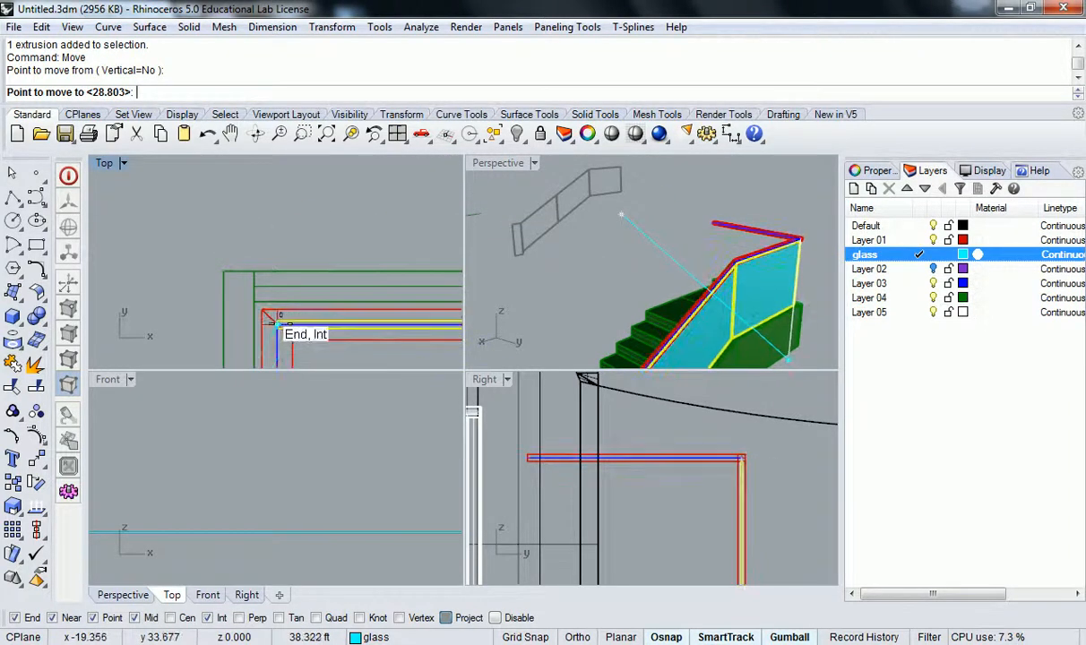
left_click(283, 332)
Step: Draw a .5" wide rectangle in plan from the handrail's centreline corner along the landing's short handrail to its end
scroll(305, 321, "up", 2)
scroll(717, 283, "up", 5)
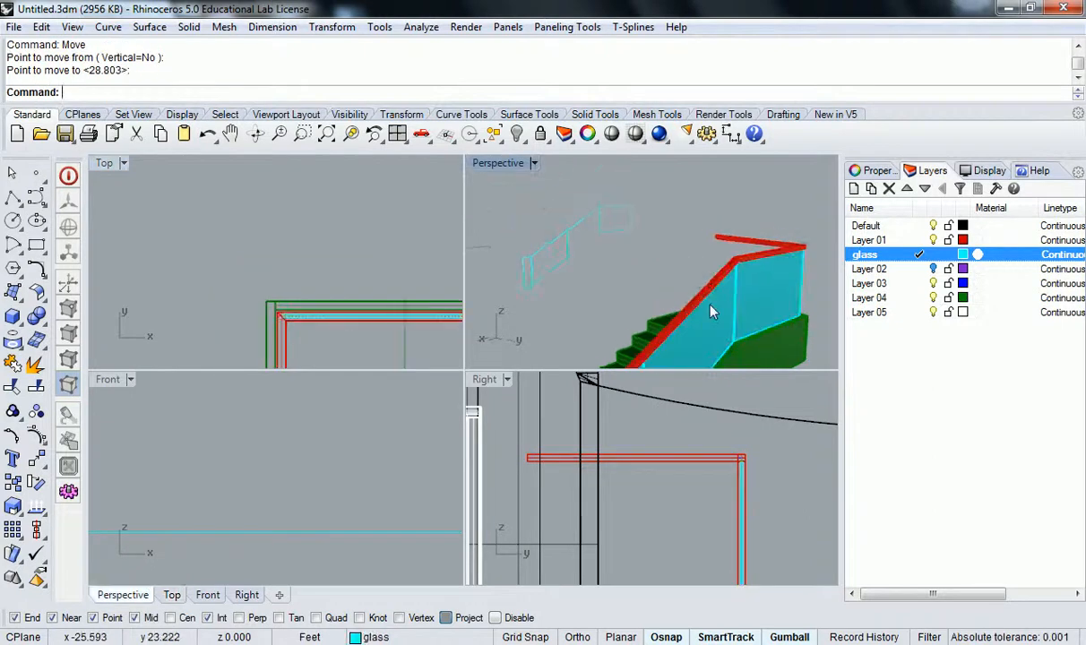
right_click_drag(730, 286, 667, 244)
scroll(311, 316, "up", 5)
right_click_drag(267, 327, 289, 258)
scroll(289, 258, "up", 2)
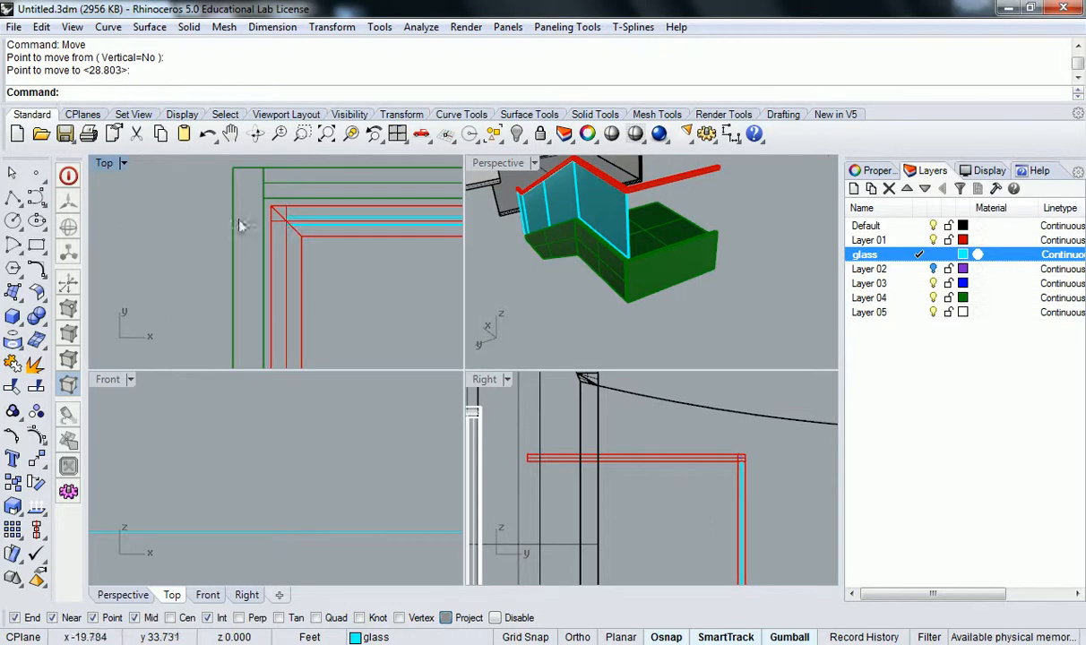
left_click(37, 246)
scroll(287, 229, "up", 3)
left_click(321, 218)
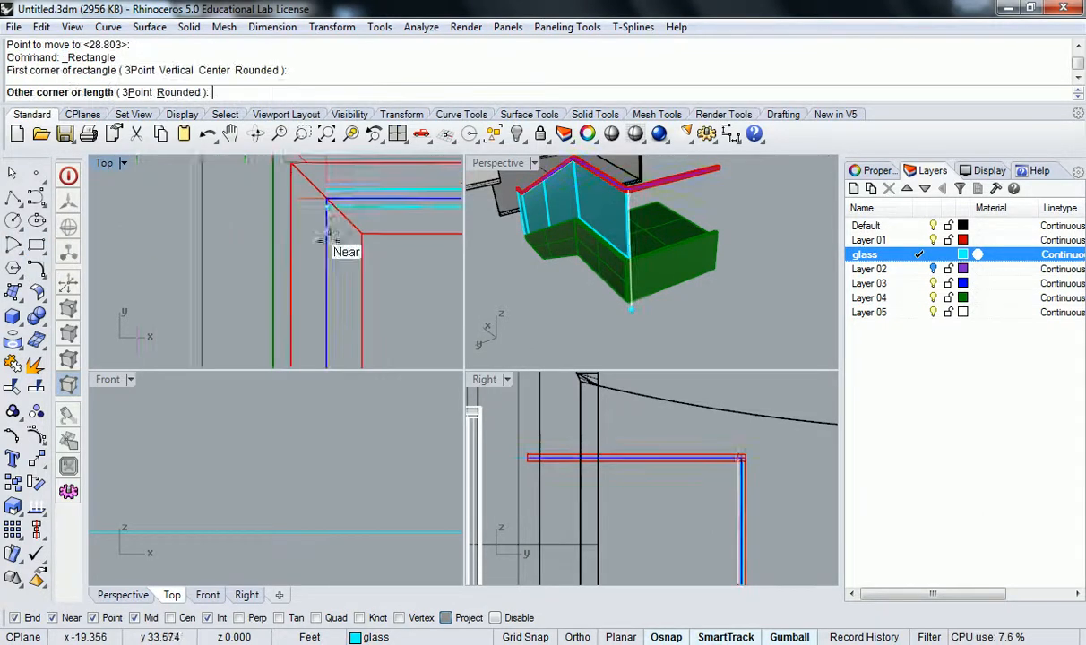
scroll(328, 221, "down", 5)
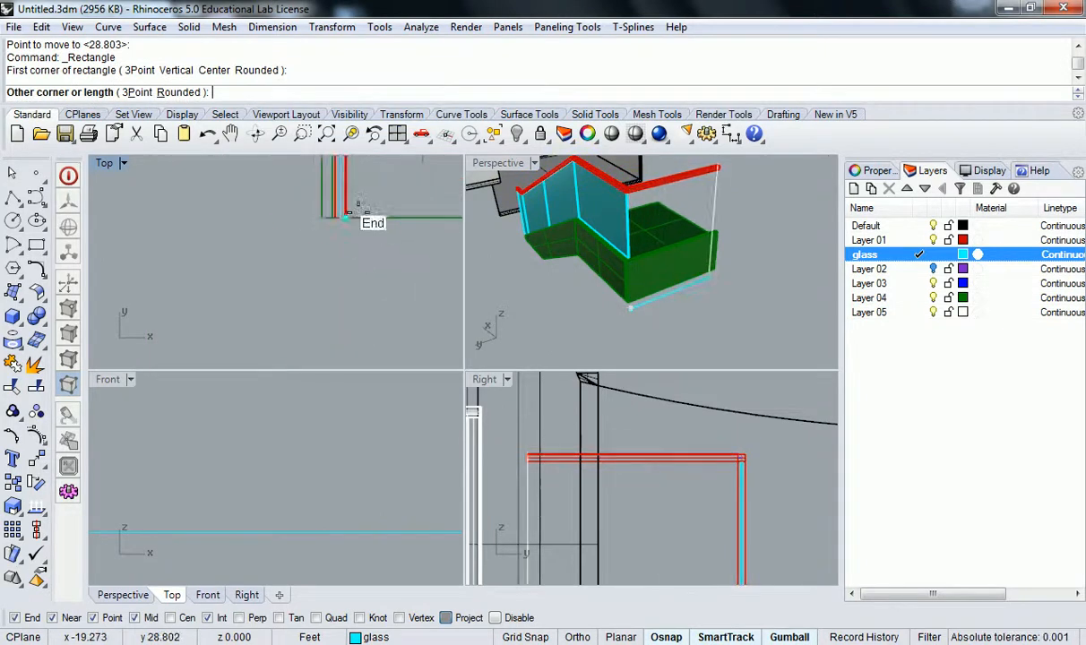
scroll(372, 204, "up", 2)
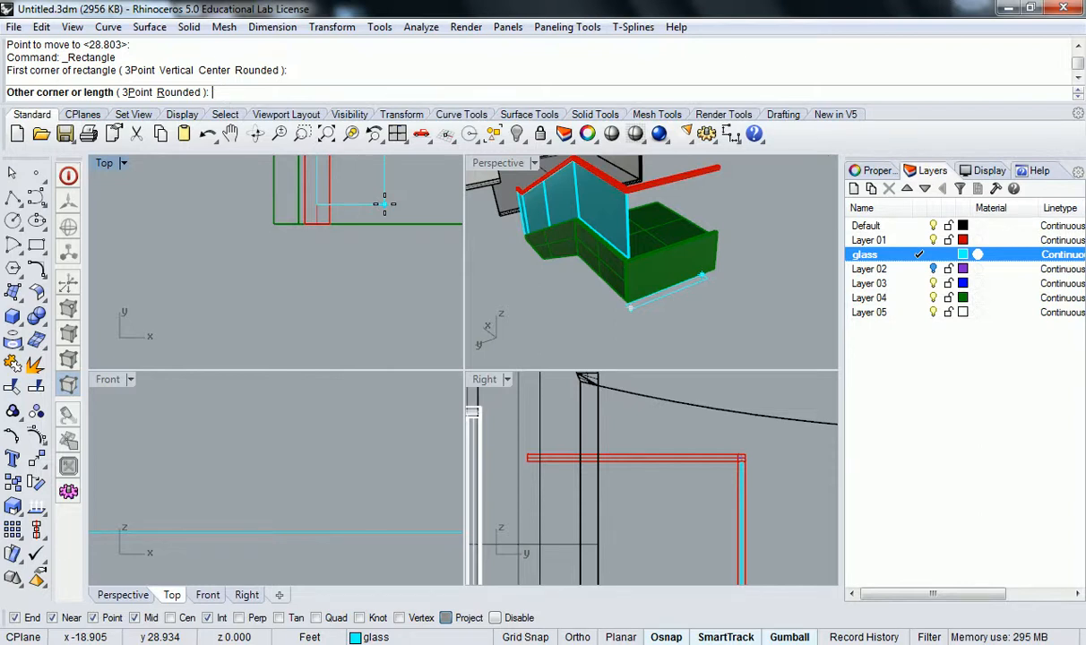
type(".5\"")
key("Return")
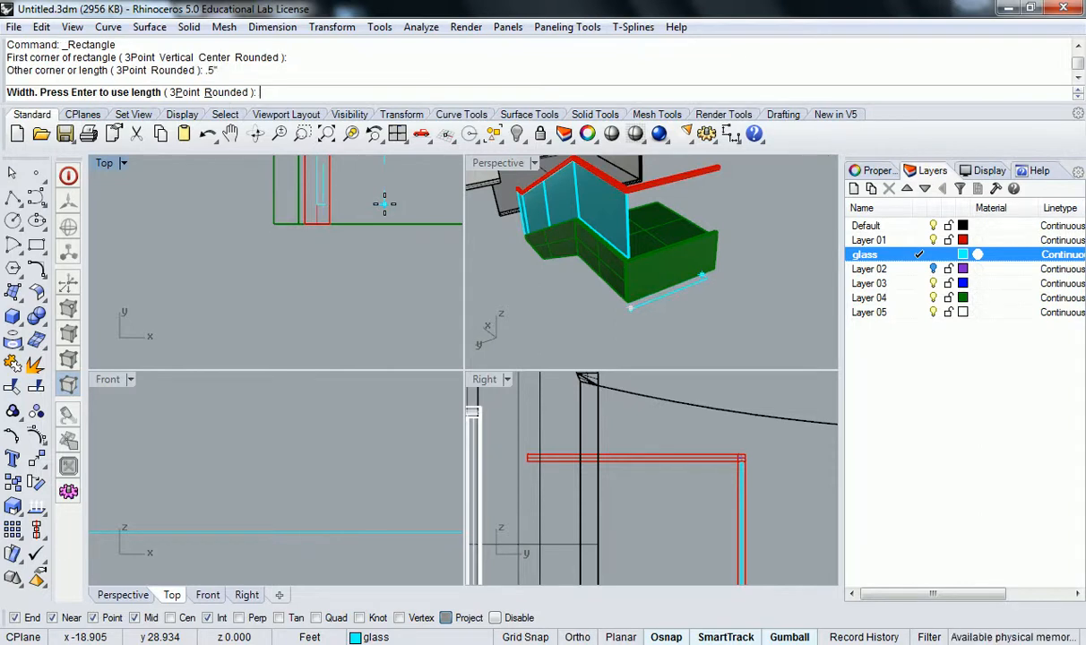
left_click(330, 224)
Step: Move the narrow rectangle from its short end's midpoint to the handrail's centreline so it is centred under the rail
scroll(330, 223, "down", 6)
right_click_drag(351, 172, 350, 233)
scroll(319, 272, "up", 6)
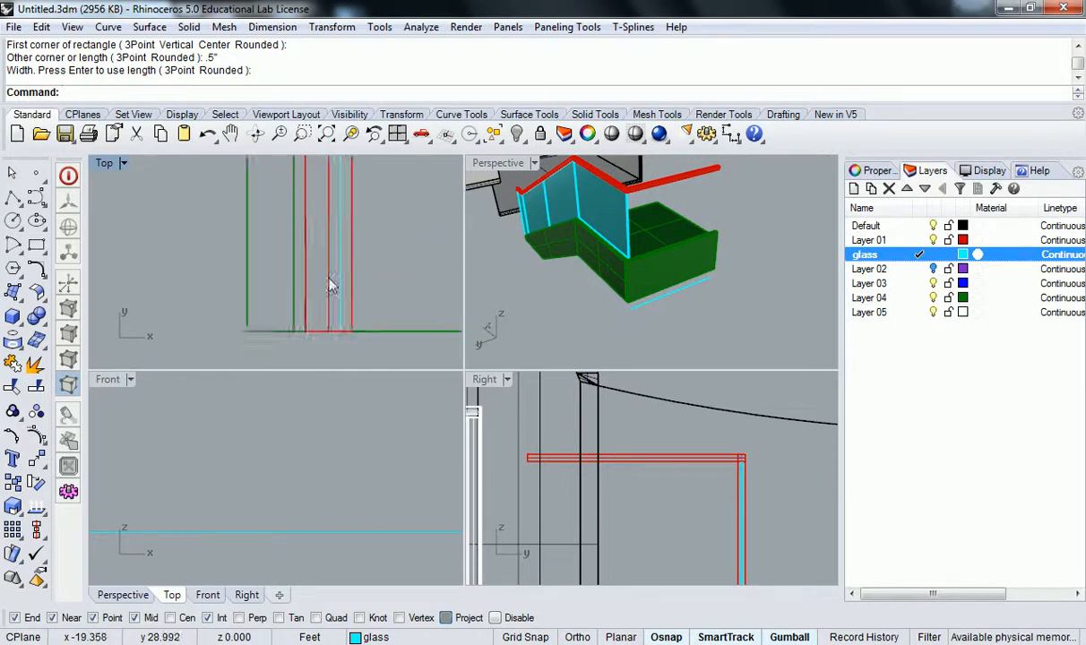
scroll(329, 279, "up", 2)
left_click(343, 302)
type("move")
key("Return")
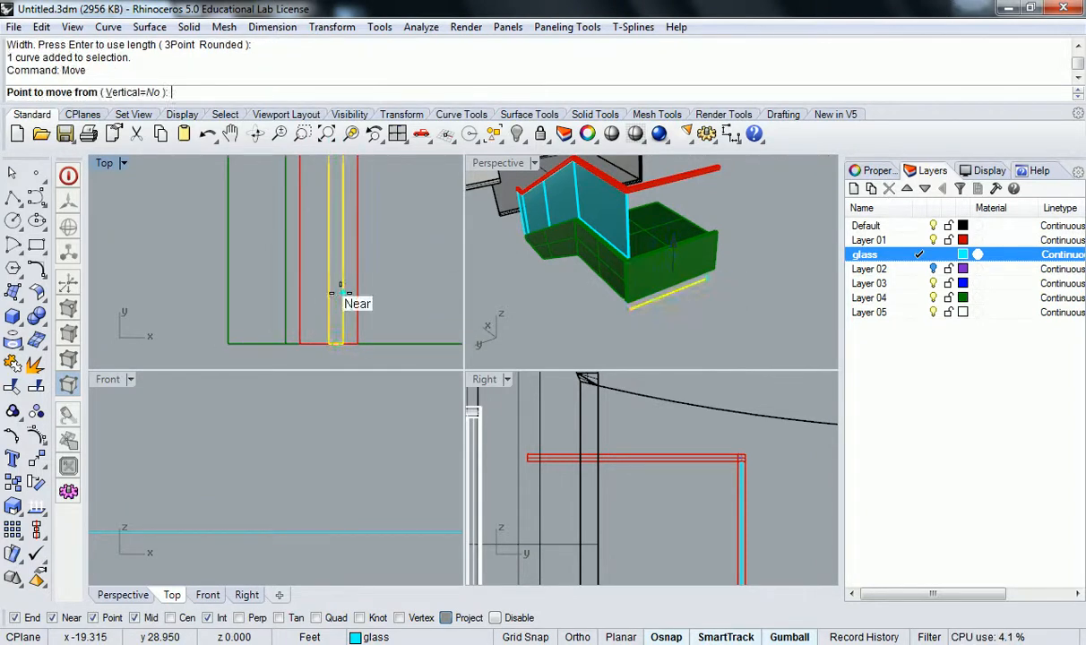
left_click(336, 344)
left_click(329, 344)
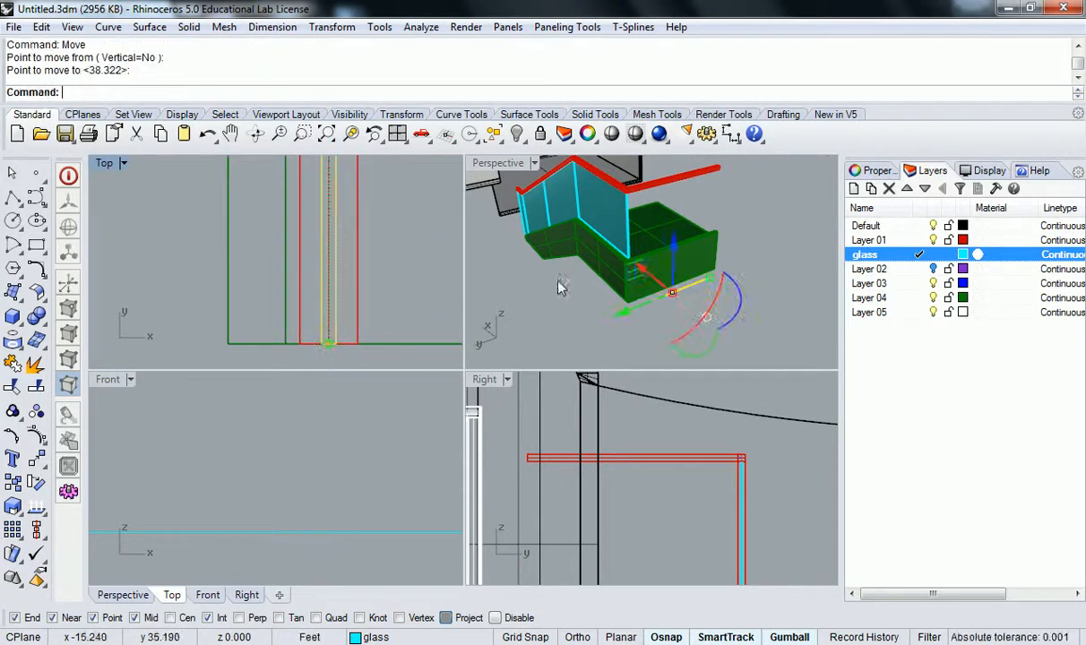
Step: Move the narrow glass rectangle vertically up to the top edge of the green landing
scroll(625, 434, "down", 3)
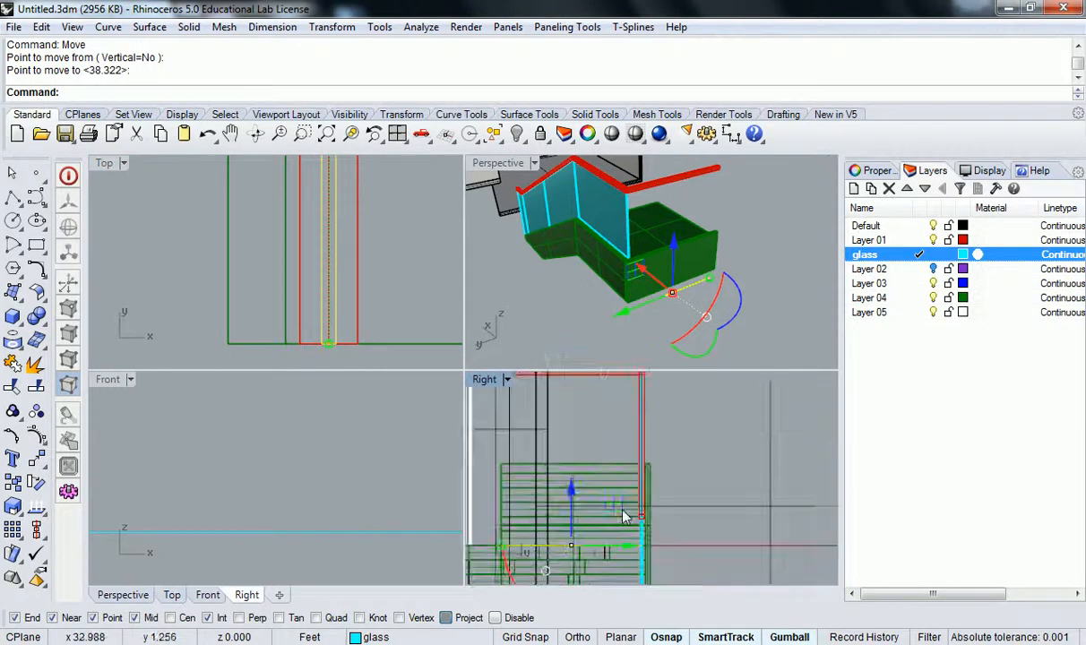
type("Mov")
key("Return")
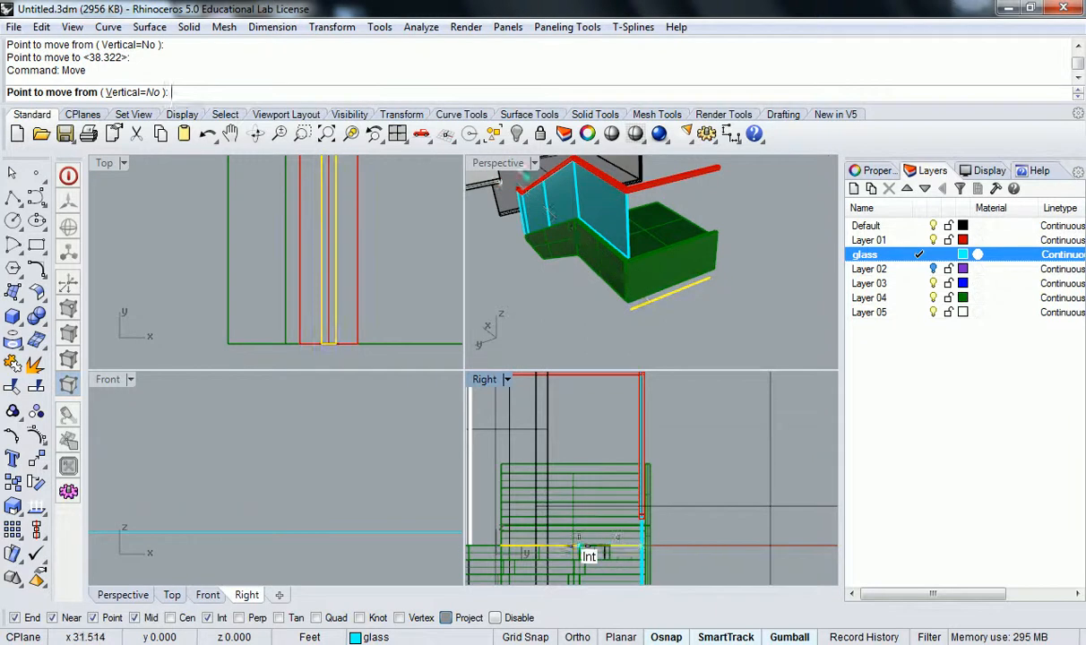
left_click(581, 546)
scroll(585, 454, "up", 2)
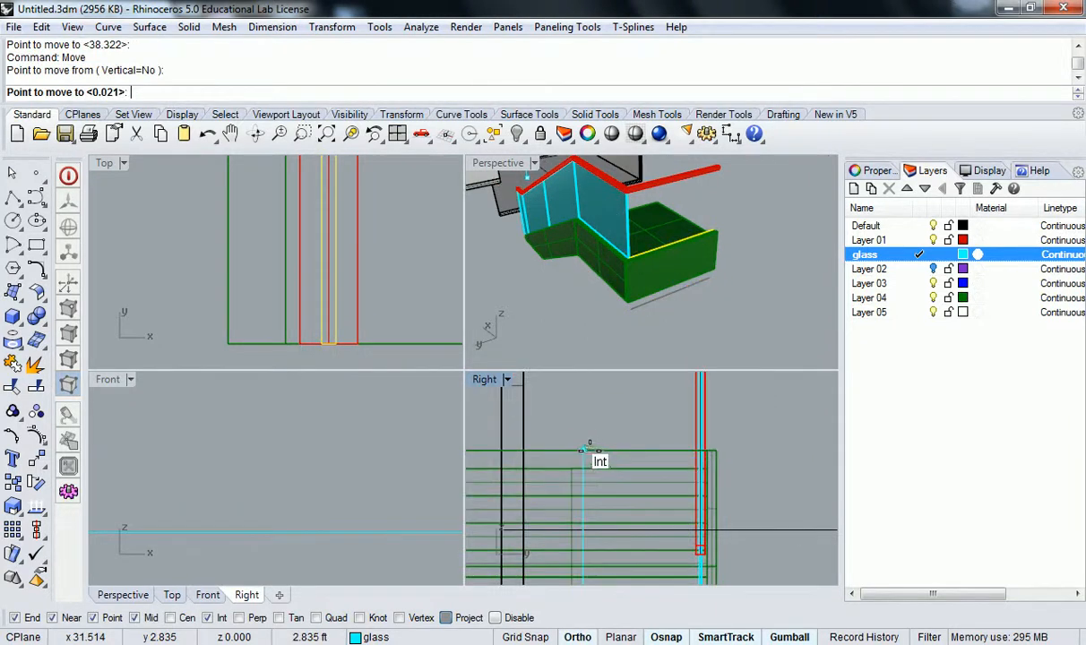
left_click(589, 447)
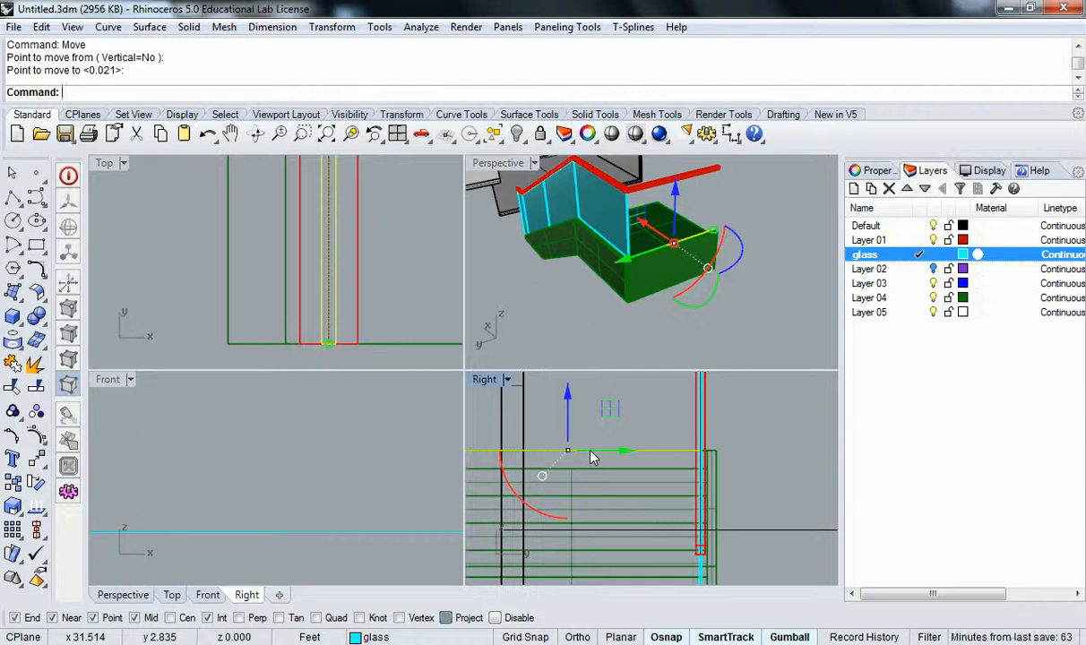
Step: Move the narrow rectangle's corner-end edit points back .5" to leave a gap from the adjoining glass panel
scroll(592, 459, "down", 3)
scroll(426, 323, "down", 3)
scroll(437, 266, "down", 3)
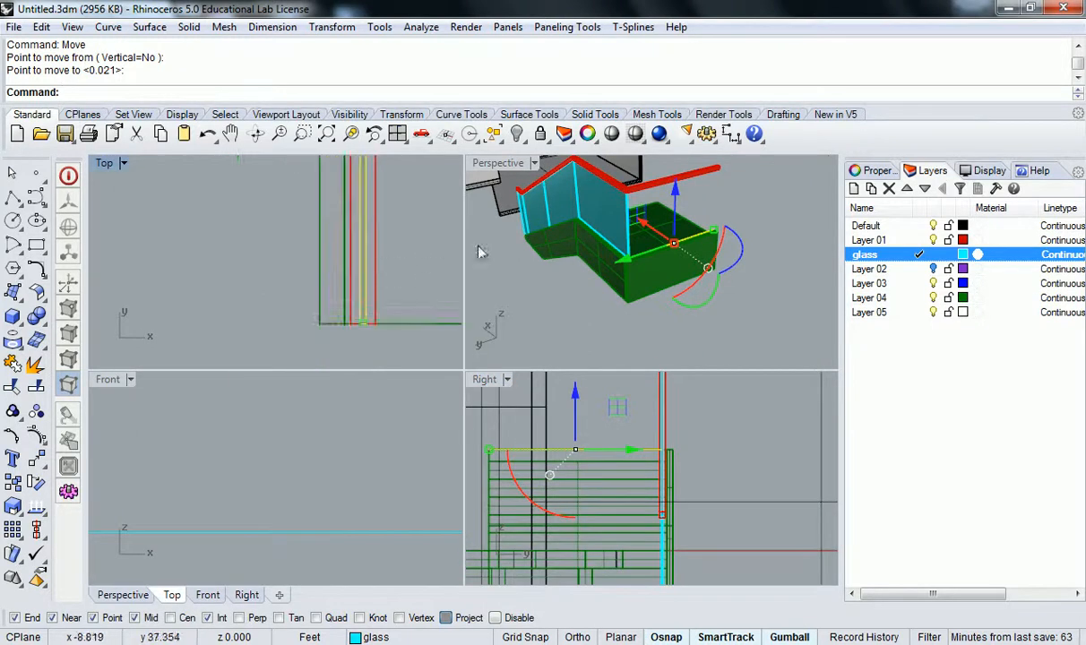
right_click_drag(382, 177, 387, 319)
right_click_drag(393, 218, 393, 343)
right_click_drag(397, 243, 383, 358)
right_click_drag(369, 213, 351, 346)
right_click_drag(338, 173, 342, 242)
scroll(343, 241, "up", 8)
key("Escape")
left_click(347, 324)
left_click(13, 387)
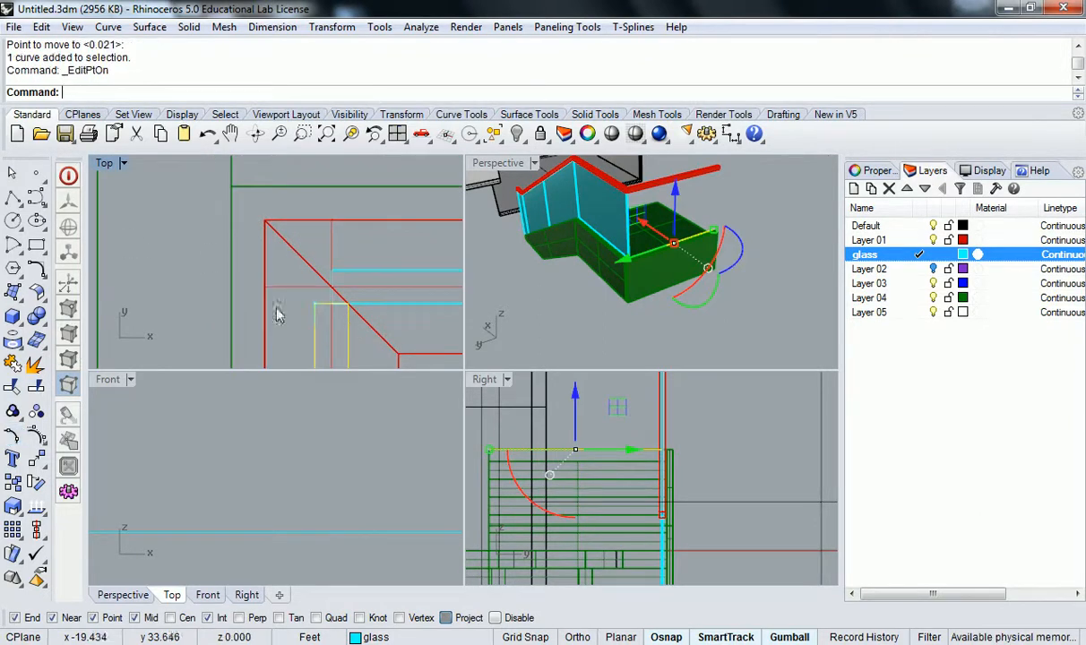
left_click_drag(373, 296, 373, 299)
key("Return")
left_click(198, 236)
type(".5\"")
key("Return")
left_click(190, 282)
scroll(302, 259, "up", 3)
scroll(292, 245, "down", 2)
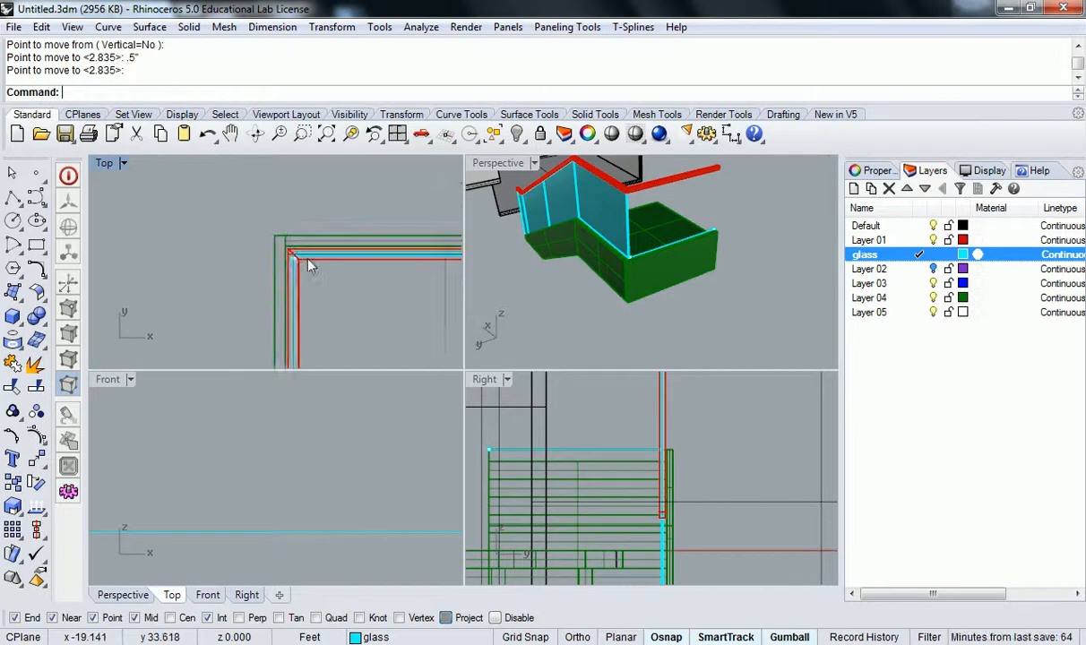
Step: Extrude the narrow rectangle upward as a solid glass panel reaching the landing's handrail
left_click(589, 459)
left_click(636, 492)
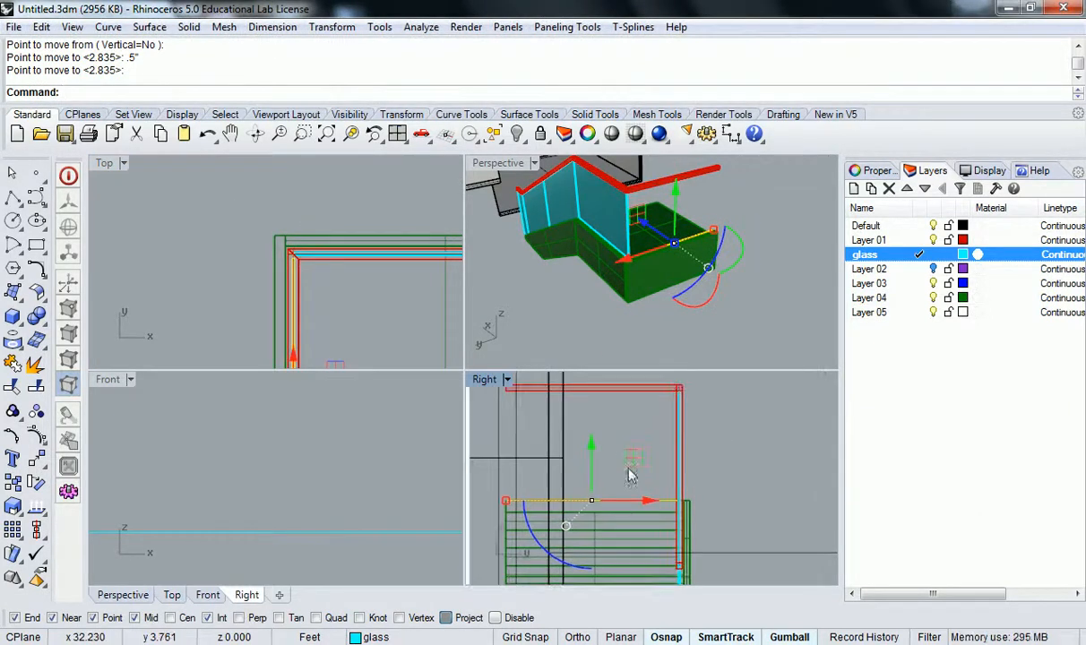
type("ExtrudeCrv")
key("Return")
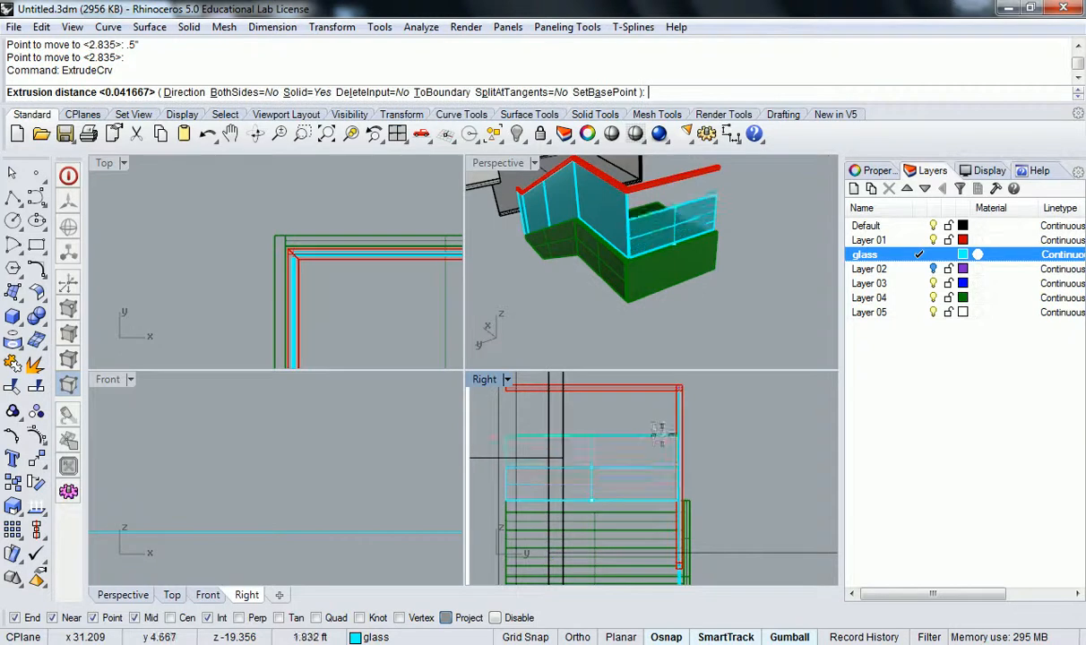
left_click(713, 417)
Step: Examine the glass panels, their gaps and the handrail around the stair and landing from several angles
mouse_move(702, 282)
right_mouse_down()
mouse_move(604, 204)
mouse_move(649, 252)
mouse_move(667, 296)
mouse_move(641, 276)
mouse_move(749, 287)
mouse_move(696, 301)
right_mouse_up()
scroll(653, 294, "up", 6)
right_click_drag(624, 263, 702, 306)
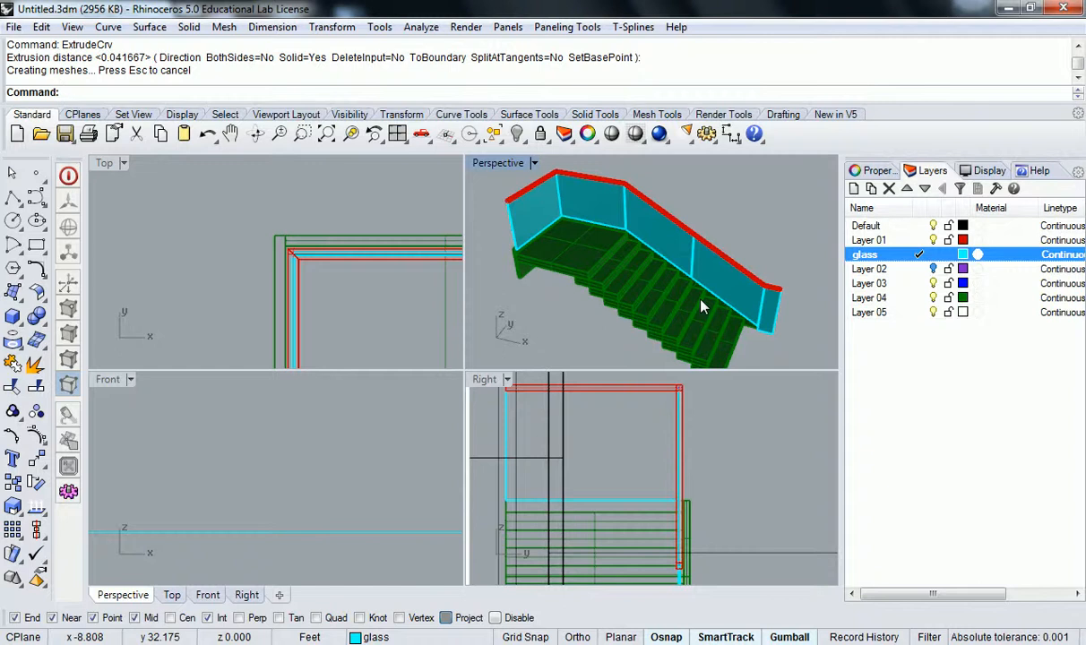
right_click_drag(381, 289, 366, 273)
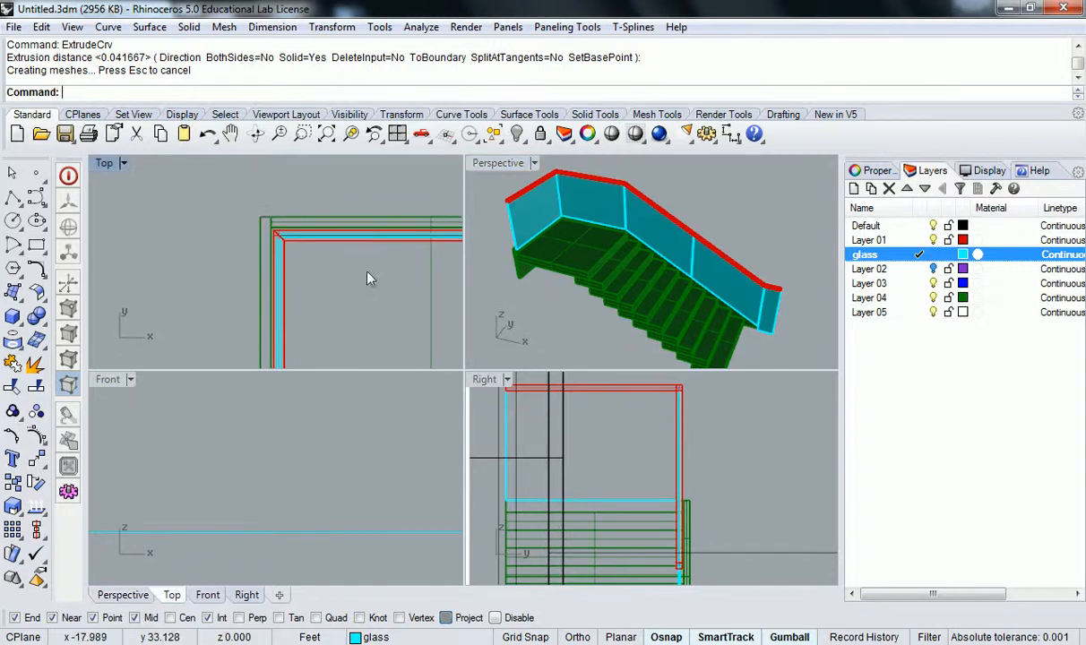
scroll(608, 268, "up", 8)
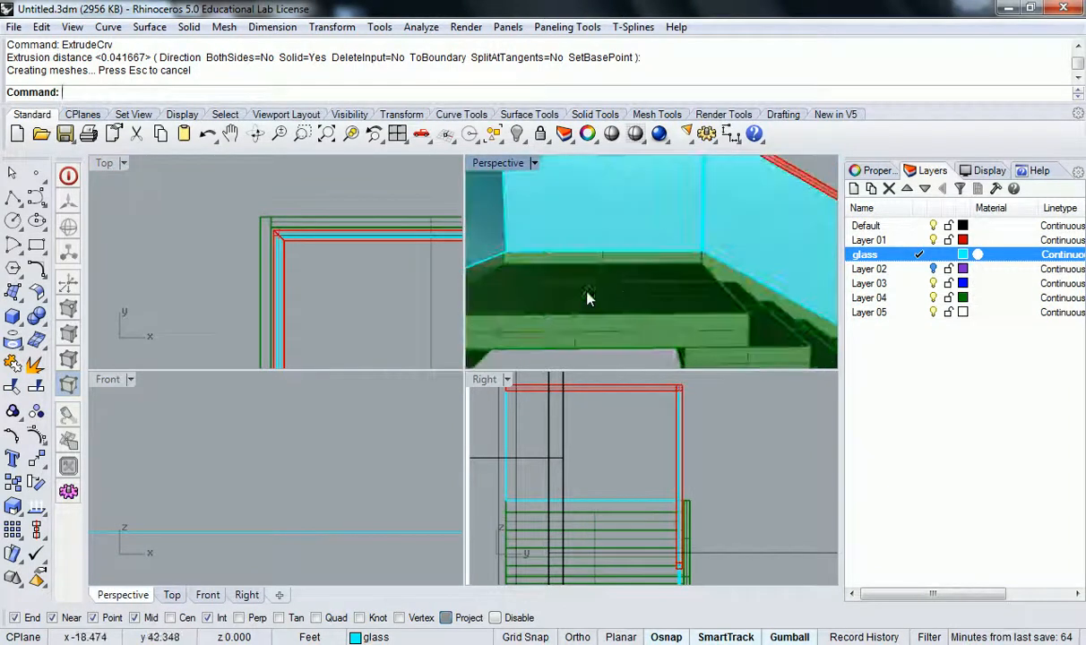
right_click_drag(595, 300, 563, 289)
right_click_drag(645, 296, 718, 299)
scroll(579, 274, "down", 6)
scroll(690, 274, "up", 6)
scroll(720, 288, "down", 6)
scroll(719, 287, "up", 2)
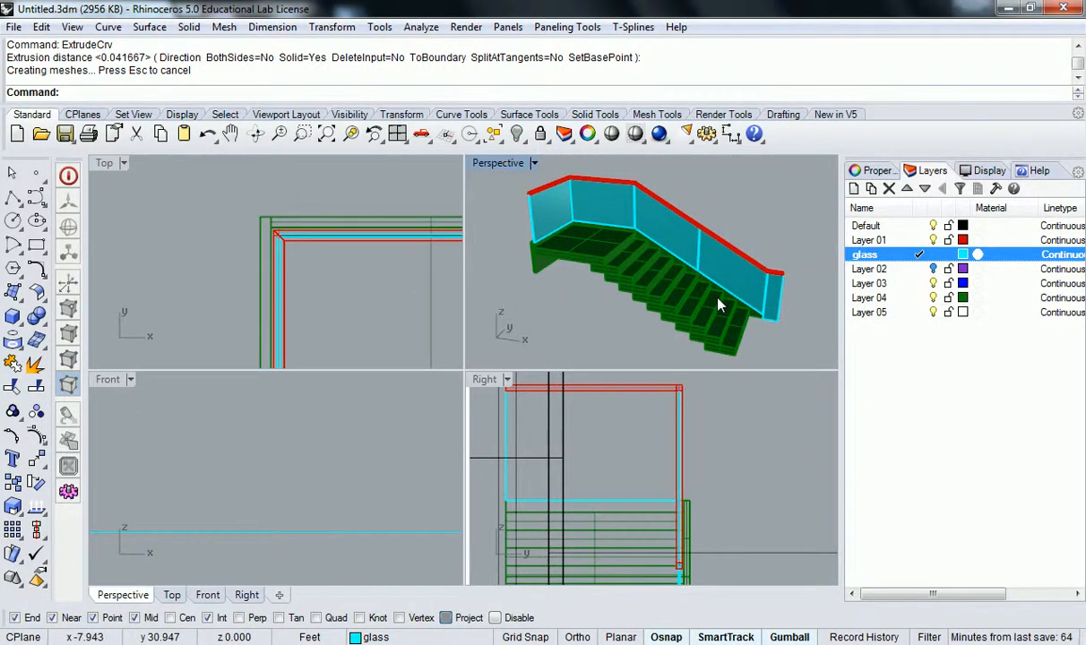